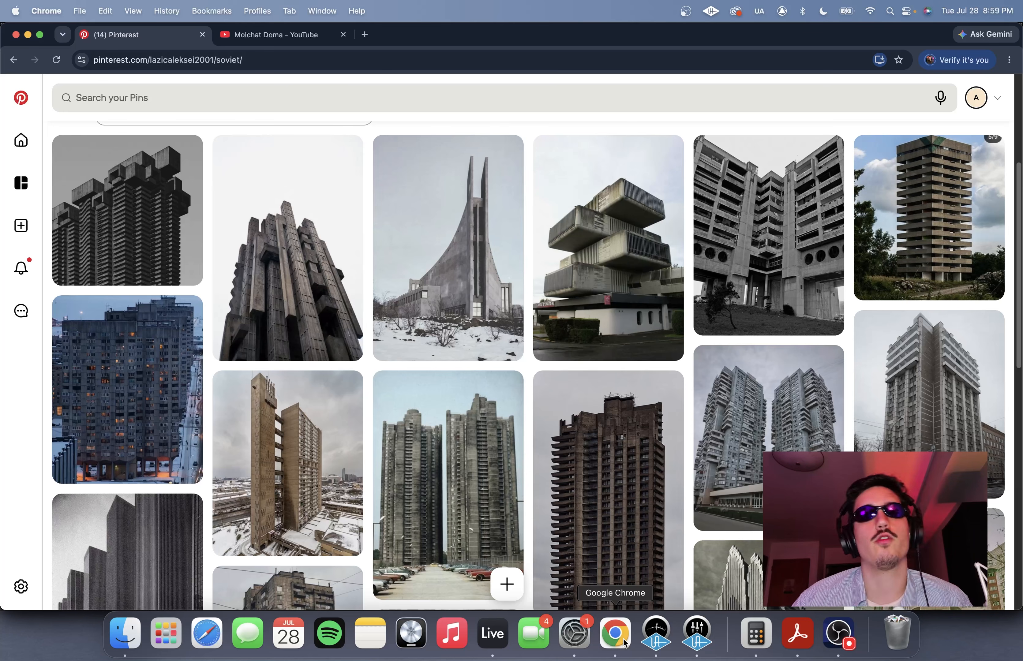
- Browse the building photos on the Pinterest board "soviet" for visual inspiration
scroll(478, 371, down, 15)
scroll(477, 371, up, 4)
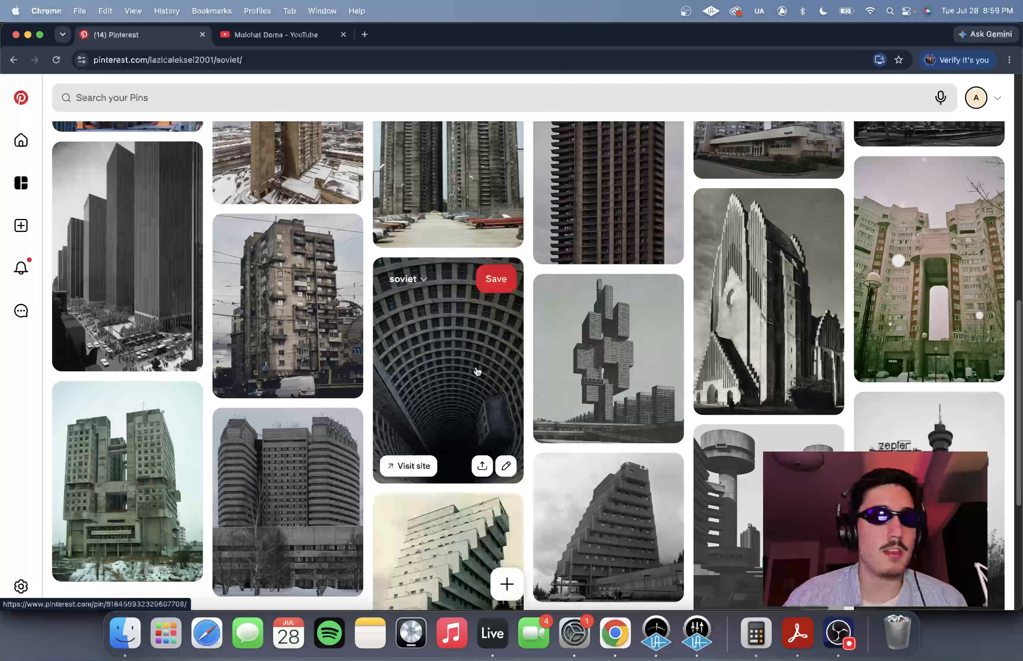
scroll(477, 371, up, 4)
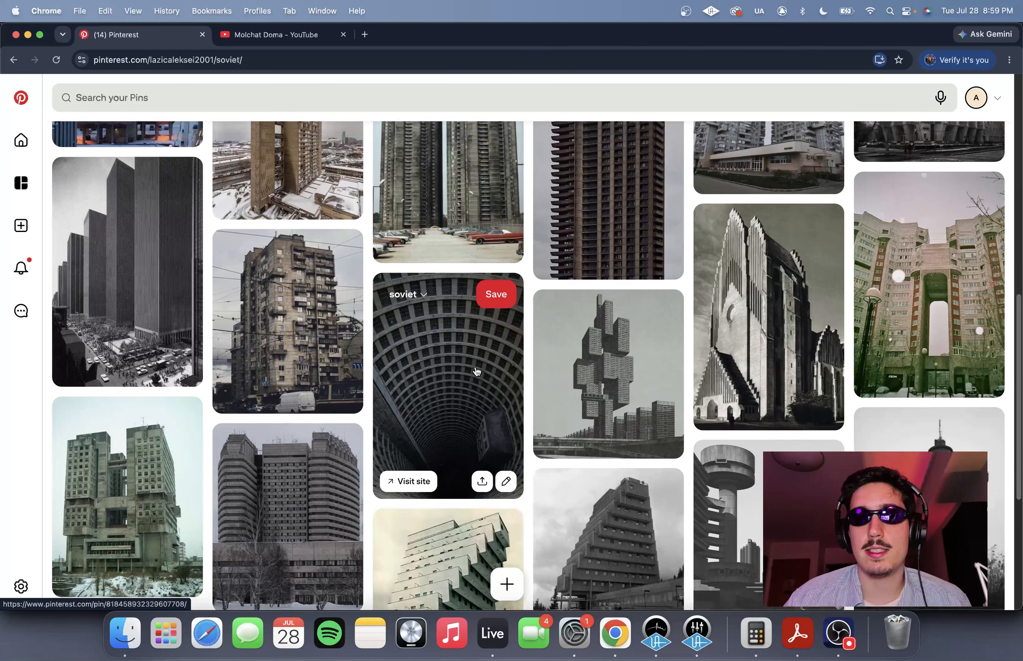
scroll(478, 370, up, 1)
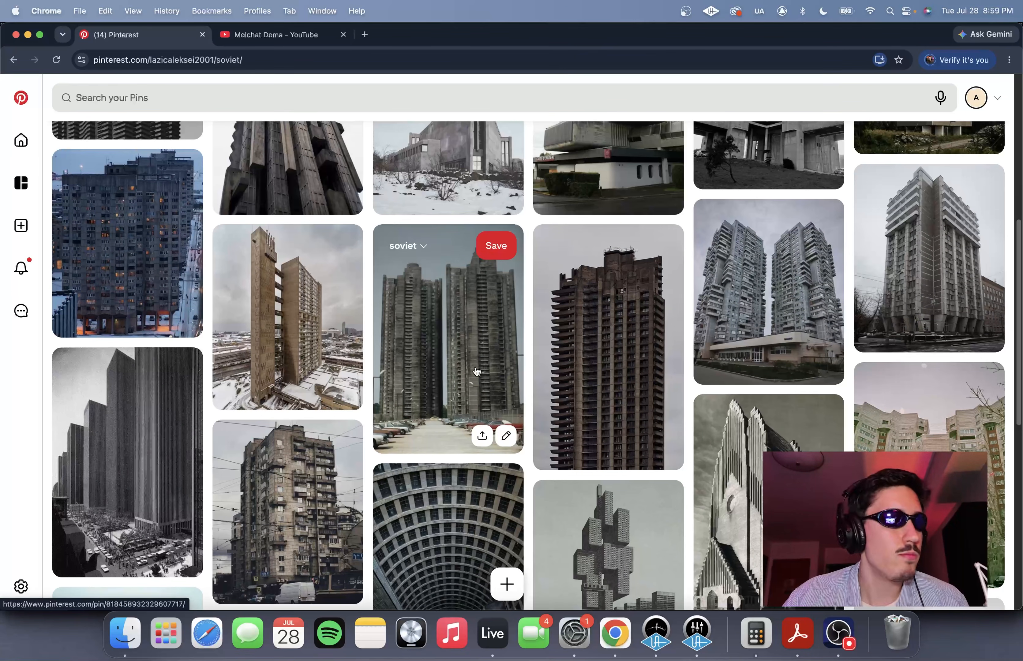
scroll(879, 230, up, 6)
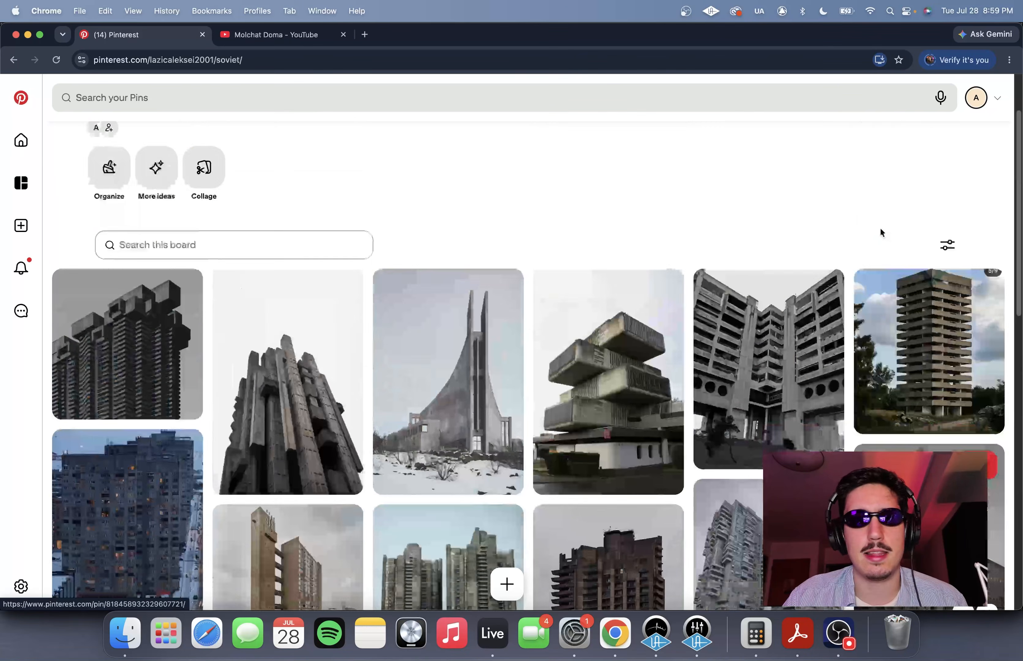
scroll(879, 232, down, 3)
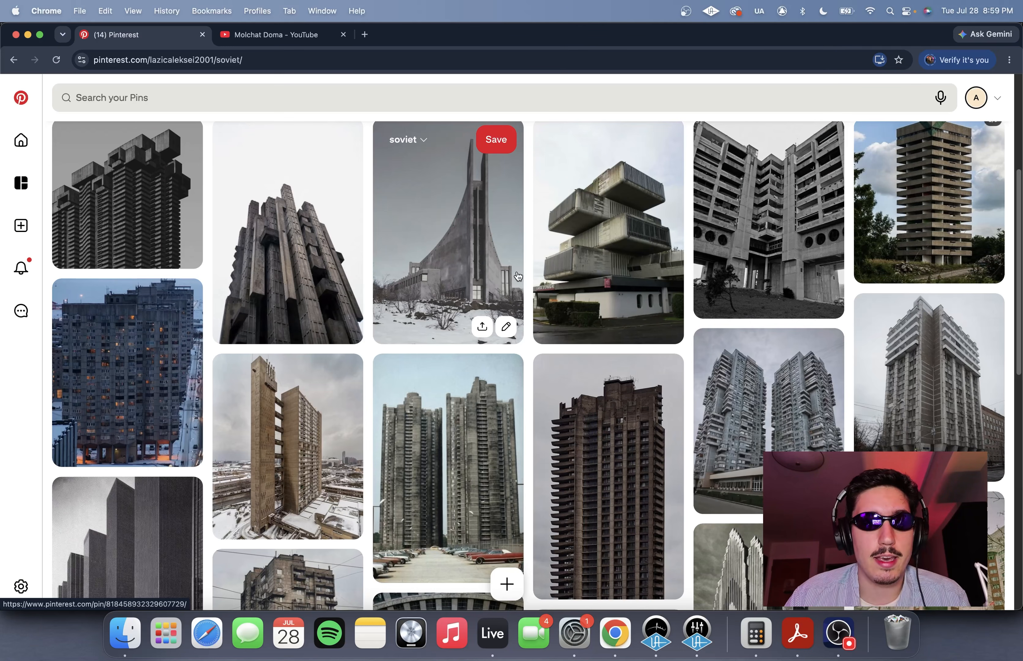
scroll(519, 276, down, 4)
scroll(450, 306, down, 3)
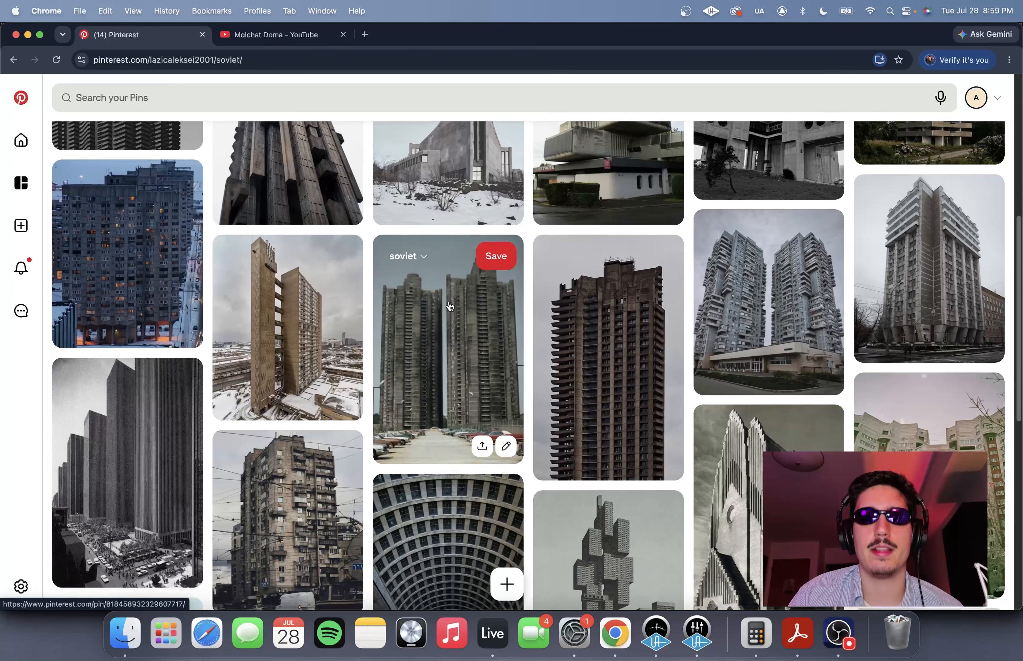
scroll(450, 306, down, 4)
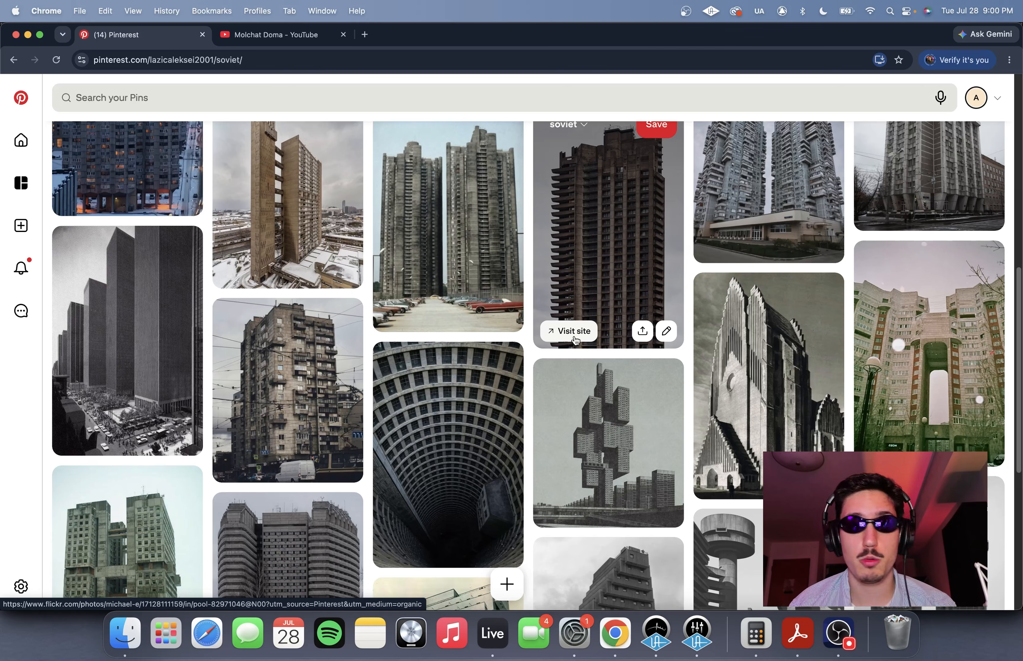
scroll(576, 340, up, 6)
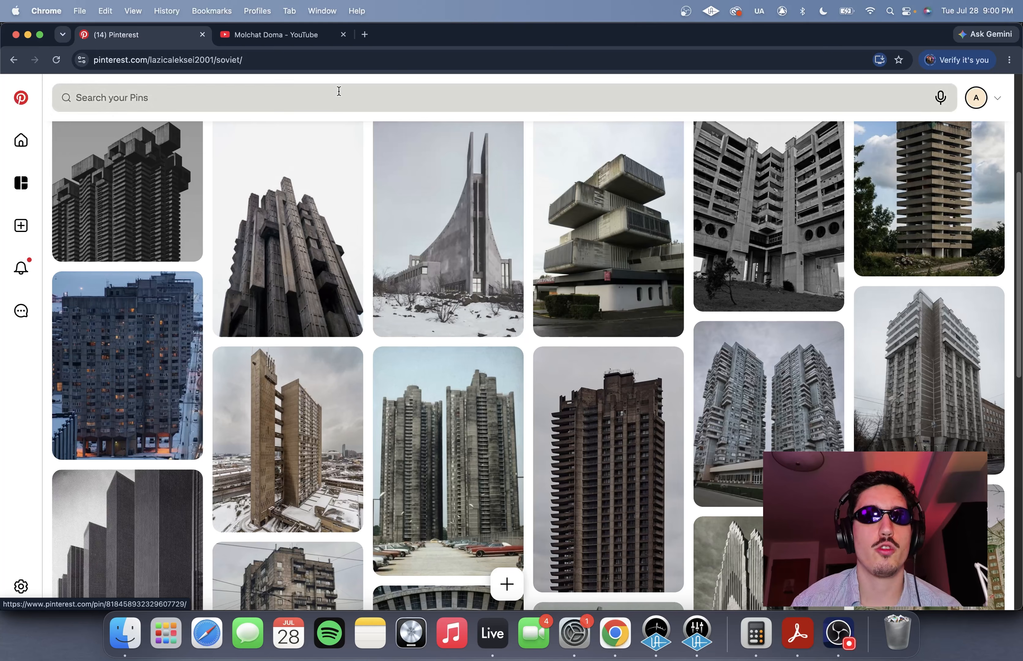
- Switch to the Molchat Doma YouTube channel and look over its featured and music videos
click(286, 37)
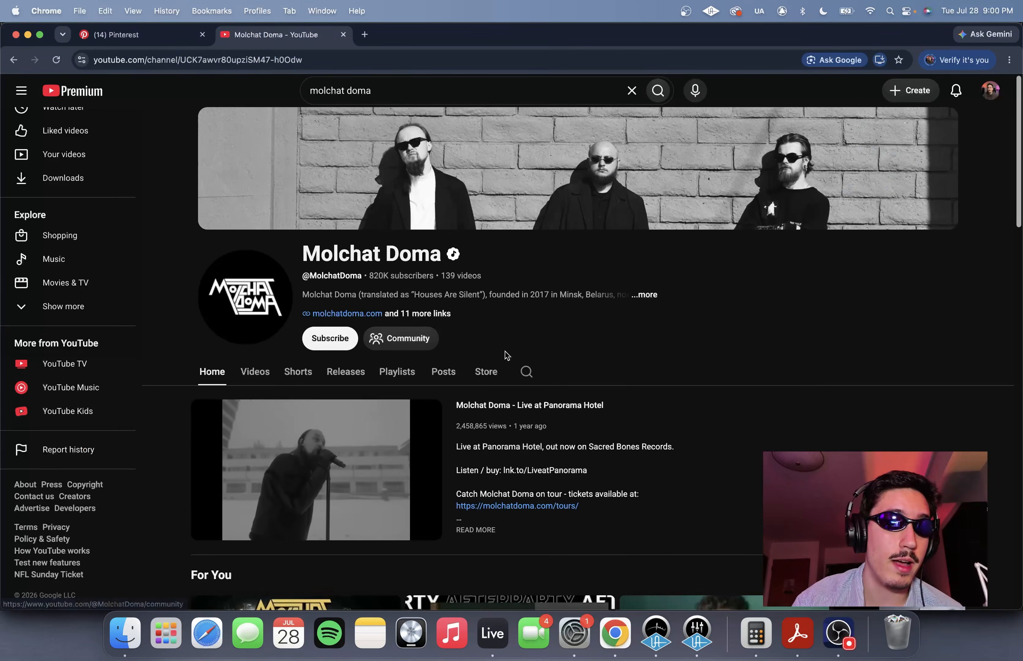
scroll(506, 356, down, 4)
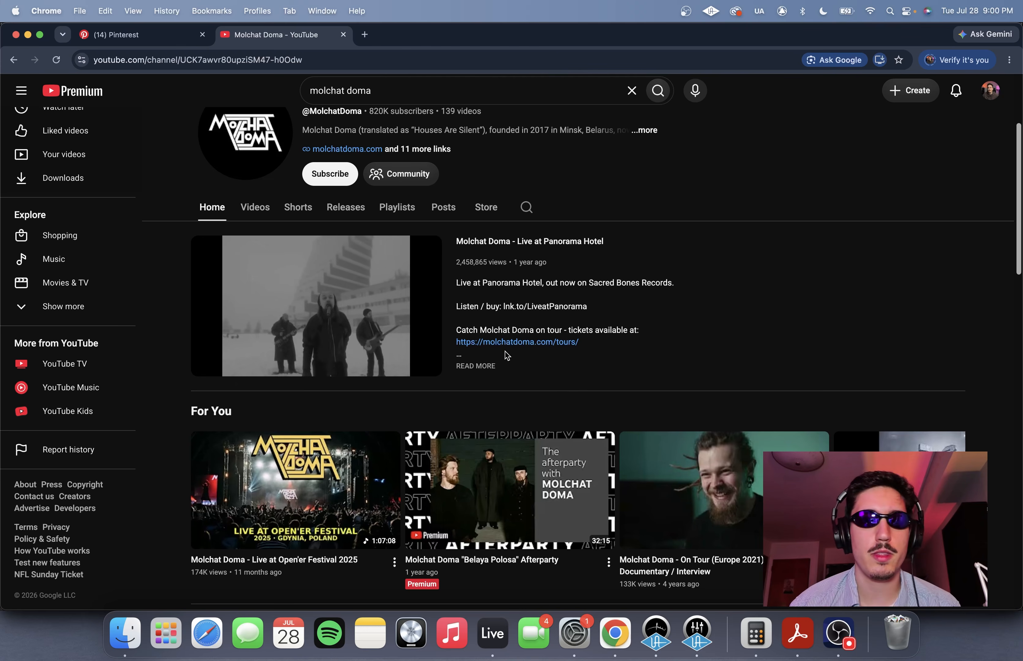
scroll(508, 355, down, 4)
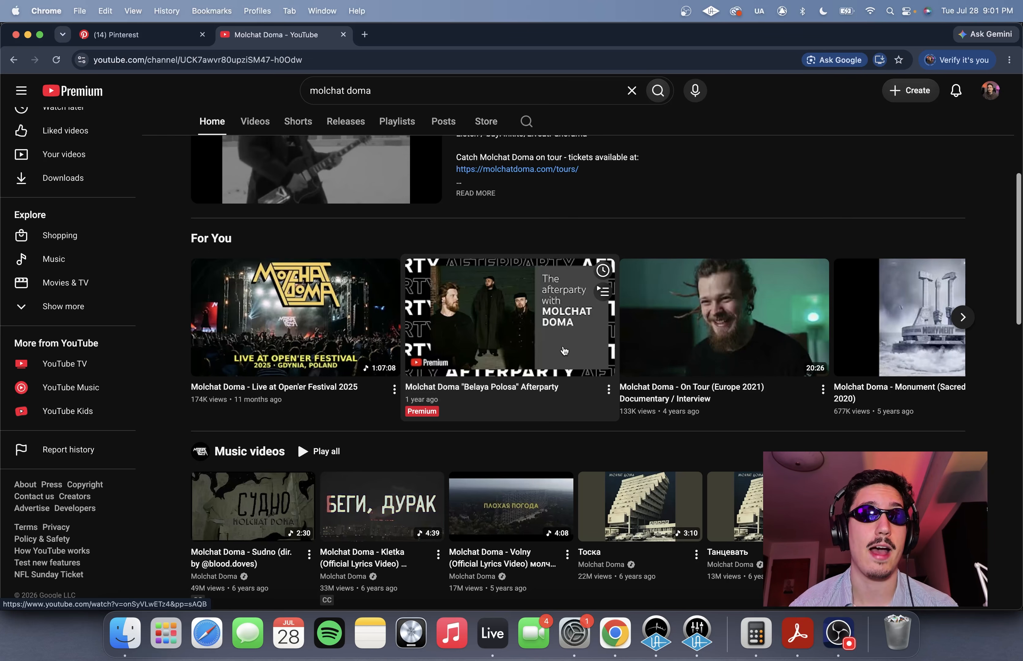
scroll(564, 351, up, 5)
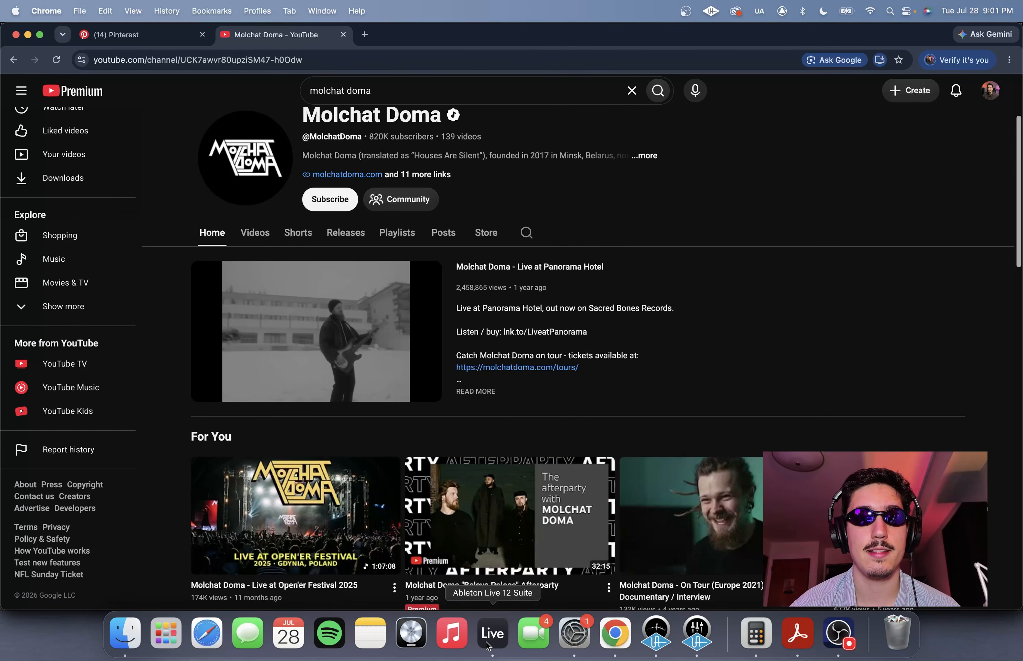
- Switch to Ableton Live, check the Serum 2 instrument on the 3 Serum 2 track, and audition its melody in the arrangement
click(492, 613)
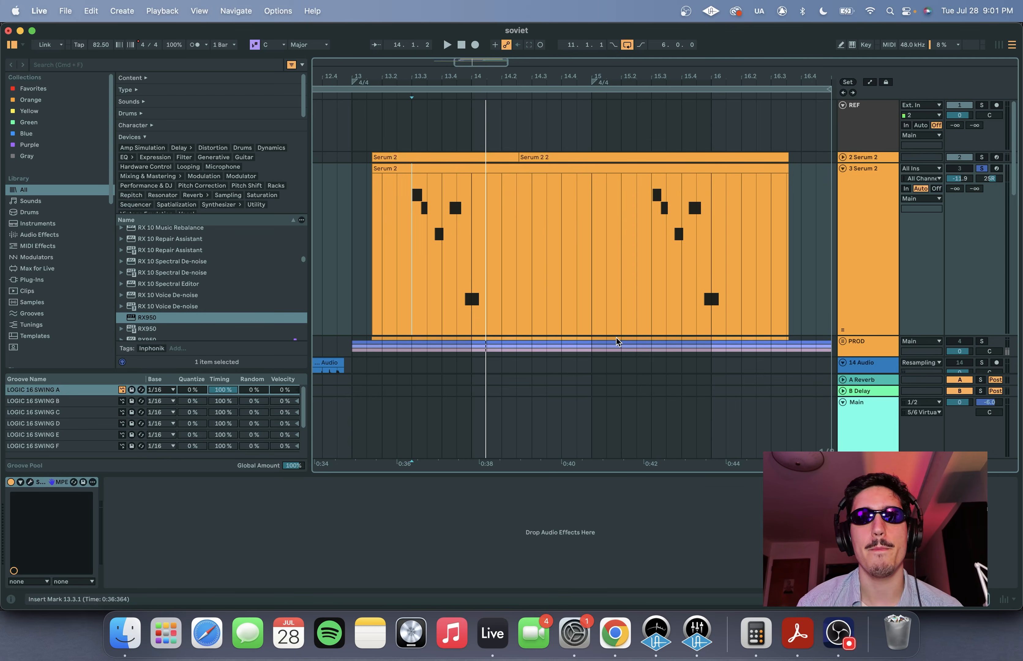
click(872, 238)
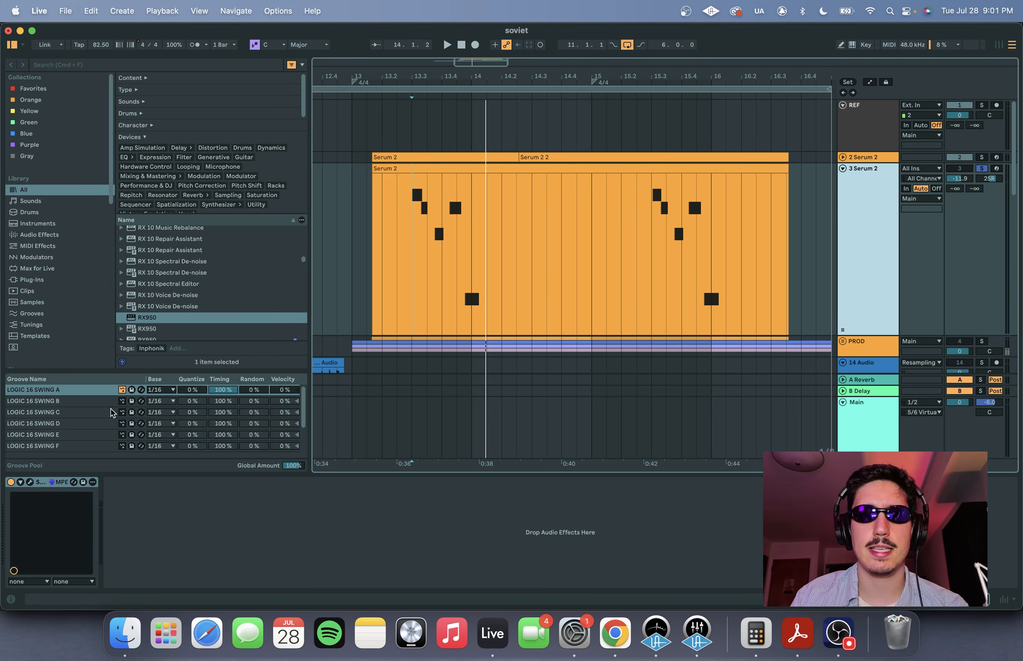
click(30, 482)
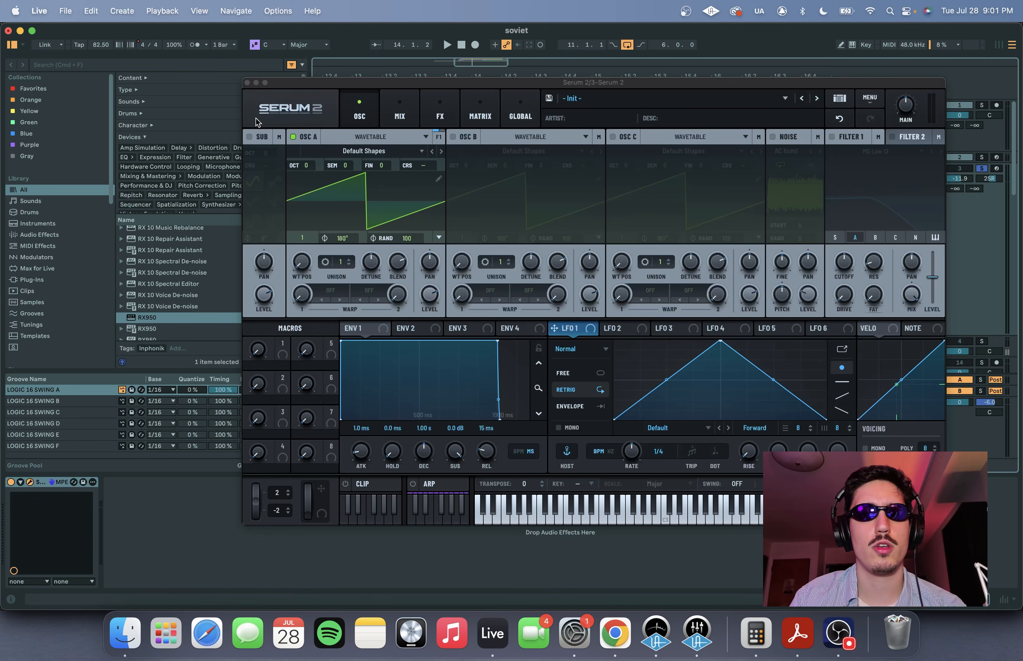
click(247, 83)
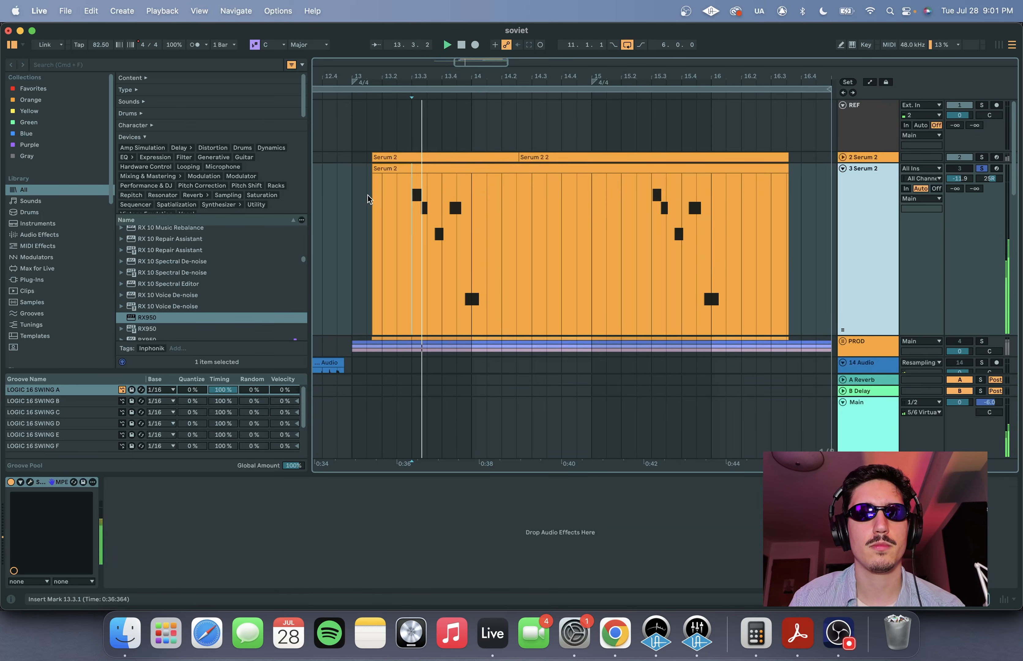
key(space)
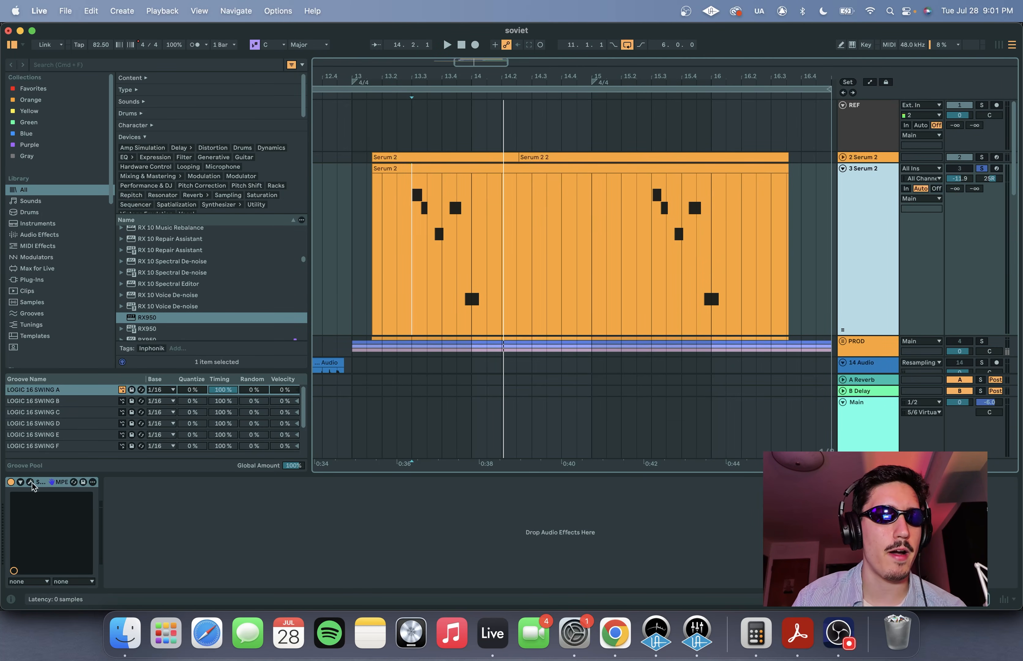
scroll(631, 252, down, 5)
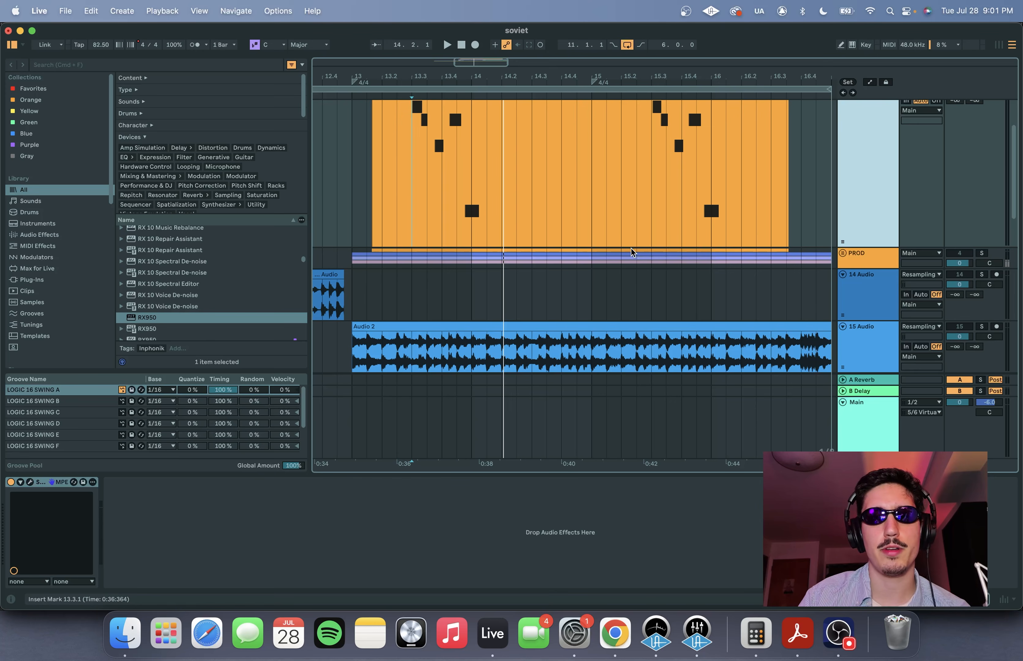
scroll(670, 166, up, 4)
scroll(670, 165, left, 2)
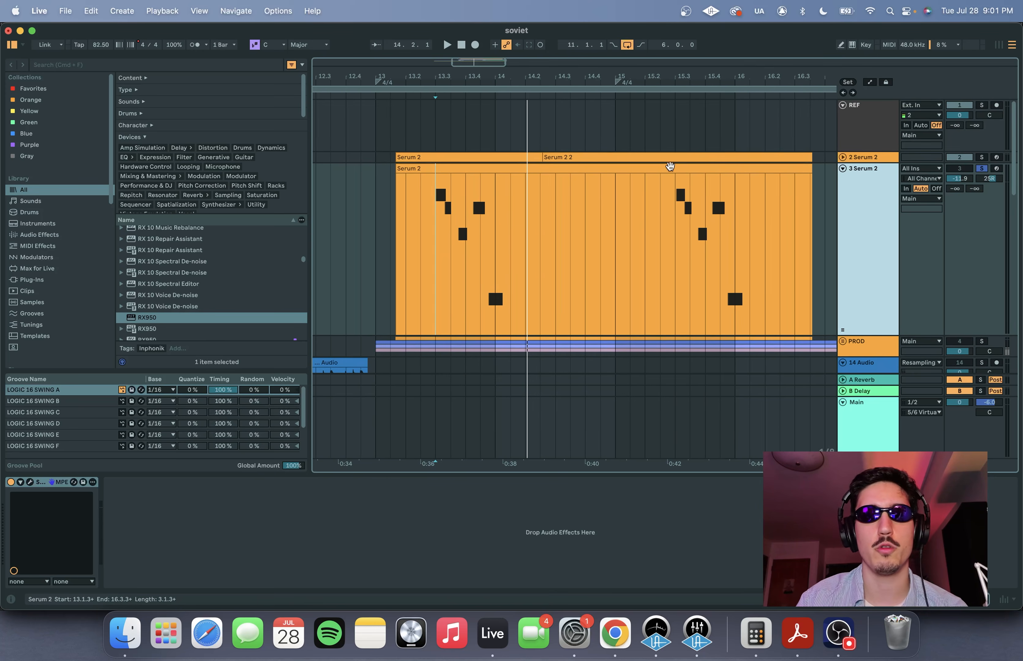
- Open the 3 Serum 2 track's synth and load the analog S2 wavetable AT DFAM into oscillator A
click(30, 483)
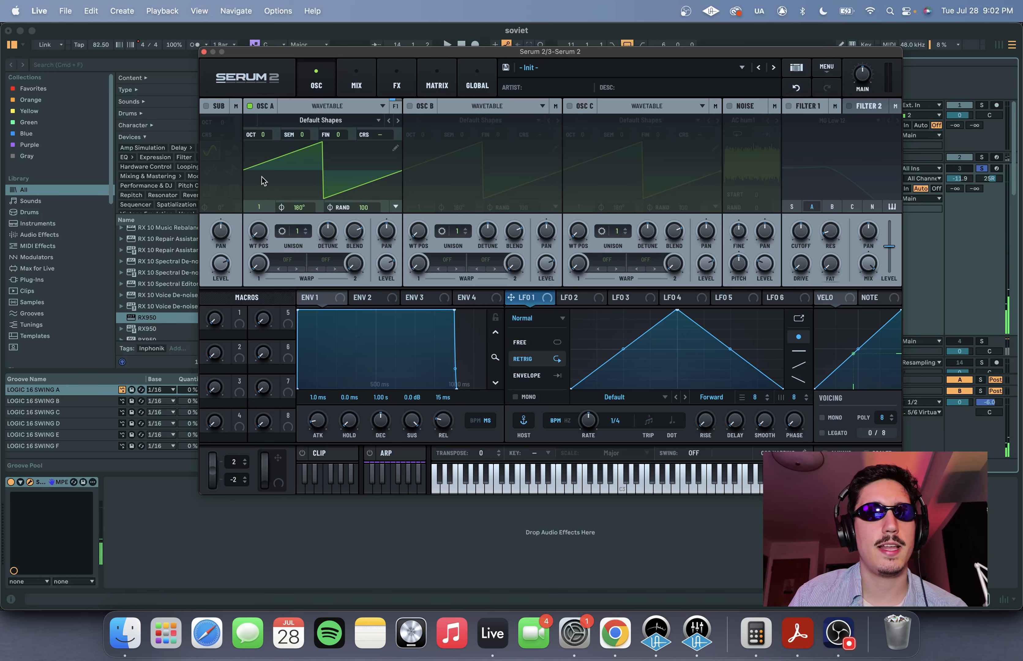
click(318, 120)
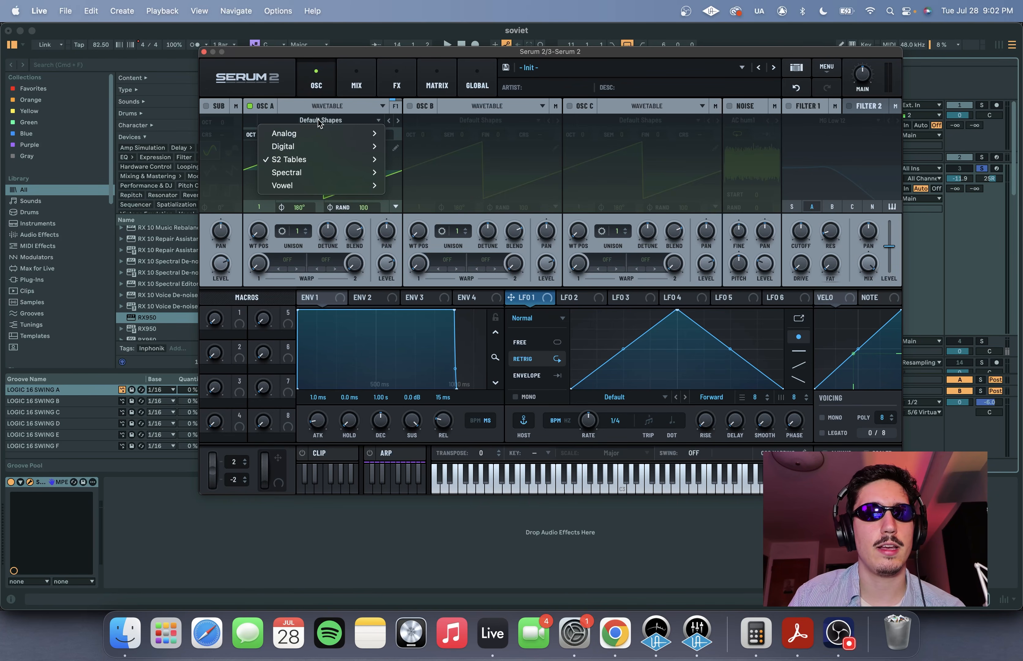
mouse_move(296, 161)
mouse_move(397, 164)
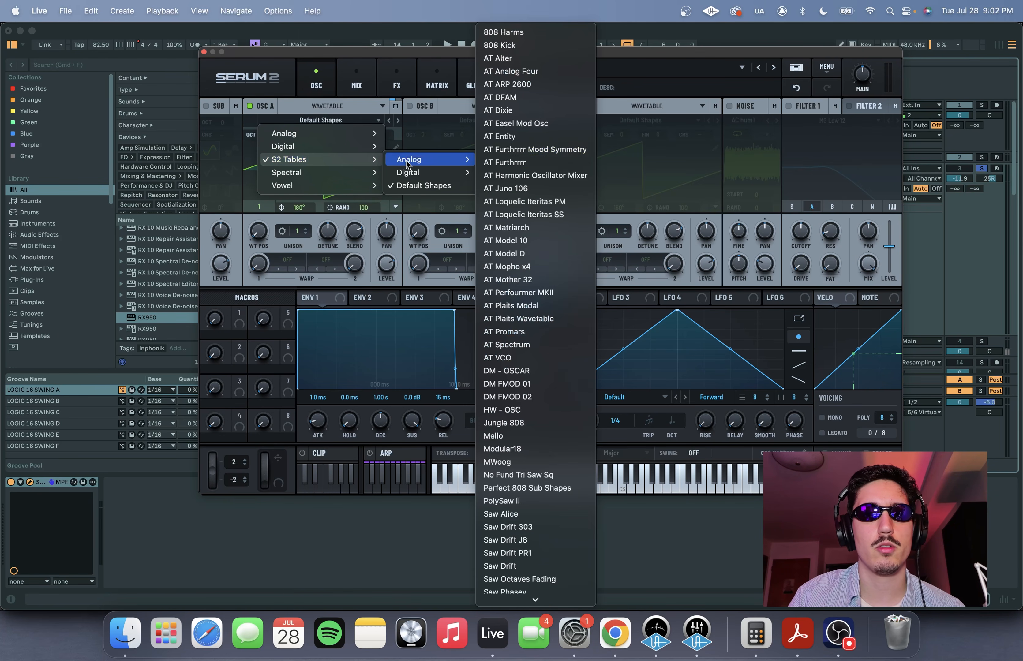
click(533, 97)
- Set oscillator A's fine tuning to -10 cents and its wavetable position to 60
double_click(337, 135)
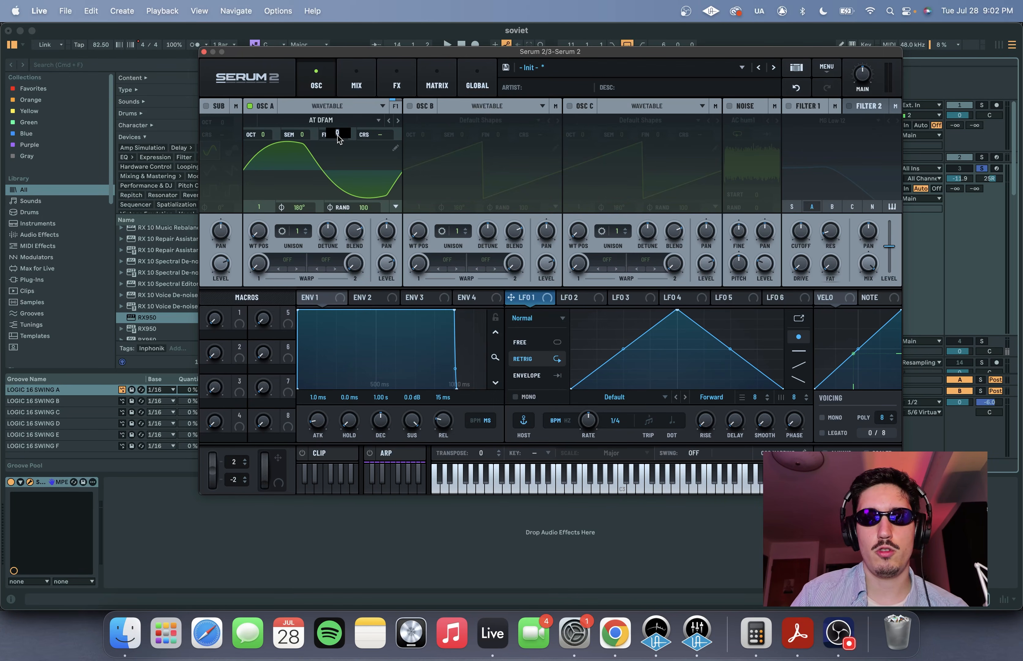
text(-10)
key(Return)
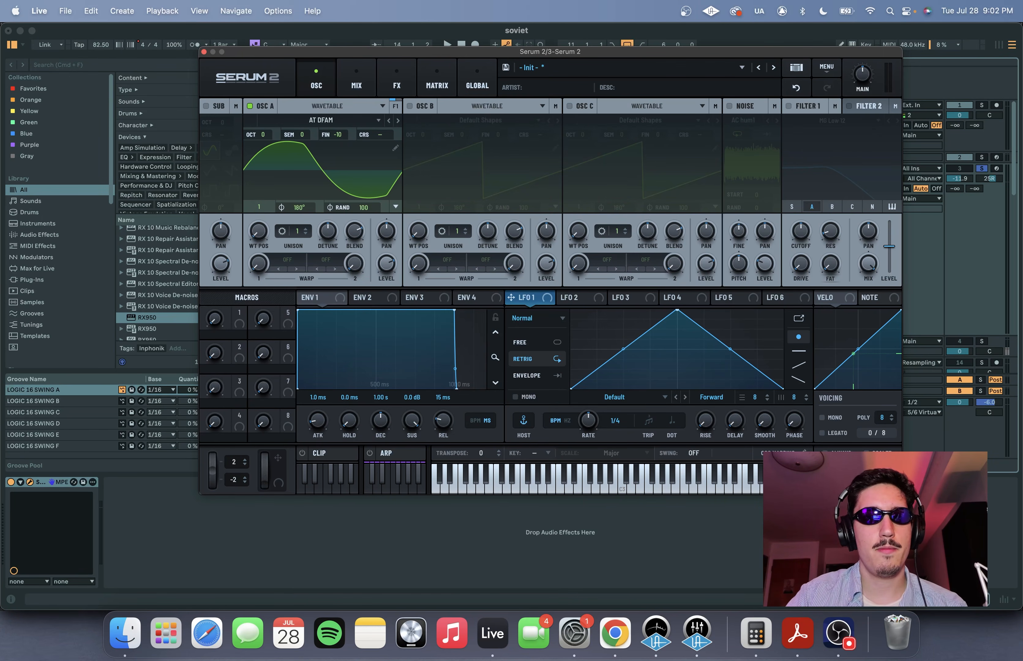
double_click(259, 231)
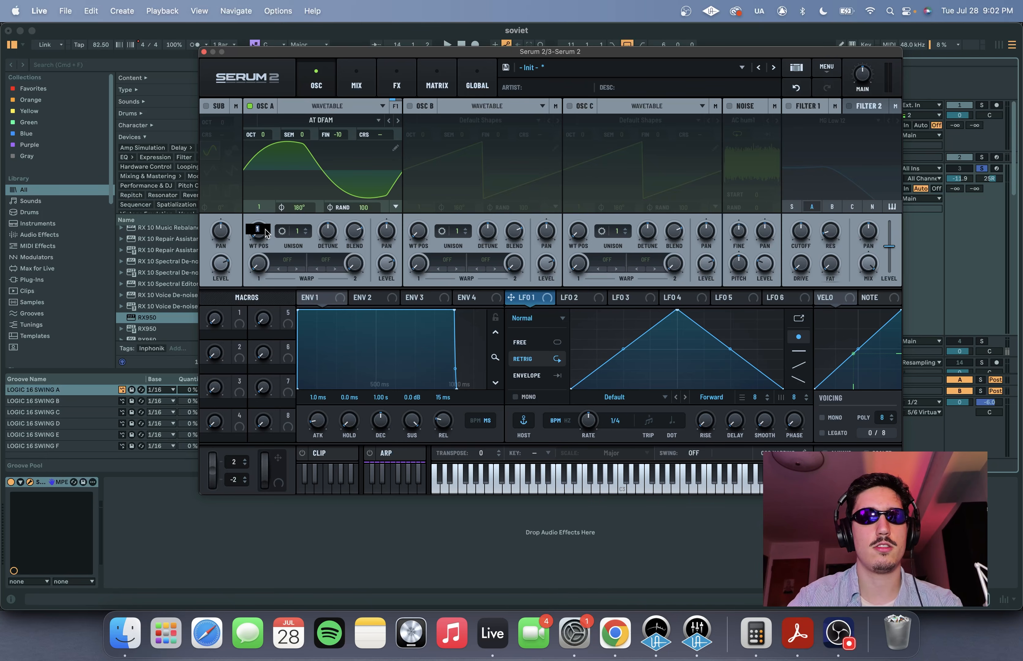
key(Return)
key(space)
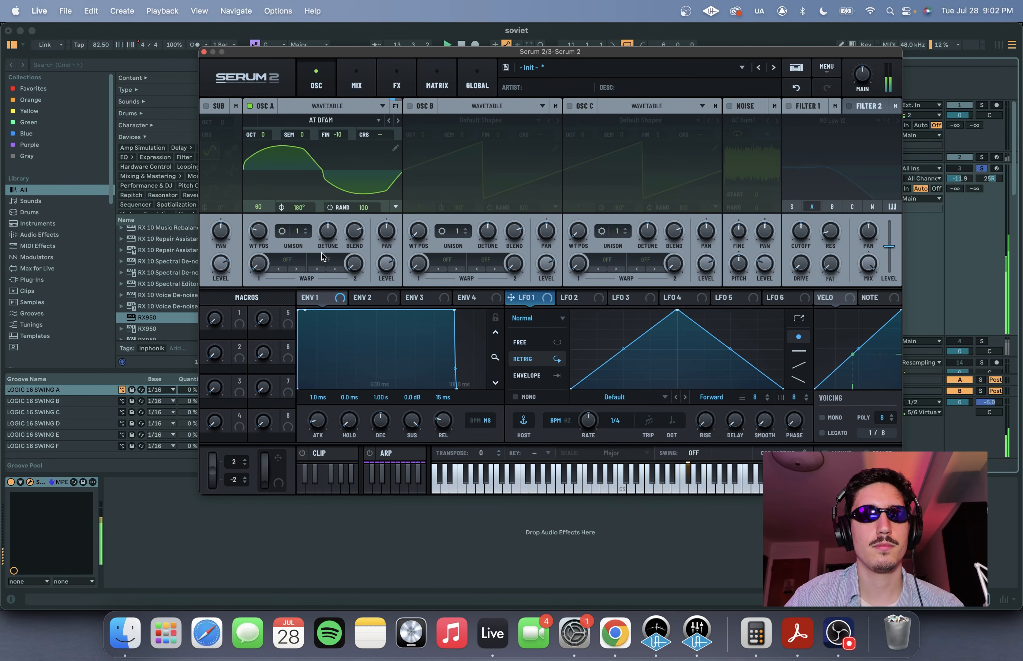
- Enable oscillator B and load the analog S2 wavetable AT DFAM into it
click(410, 105)
click(473, 120)
mouse_move(471, 164)
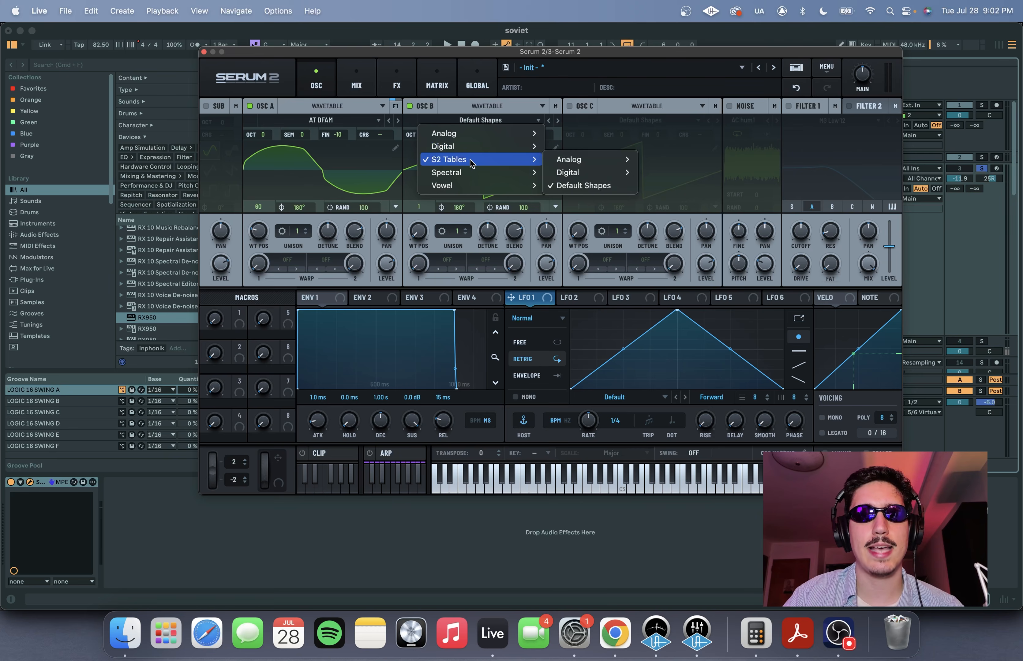
mouse_move(557, 163)
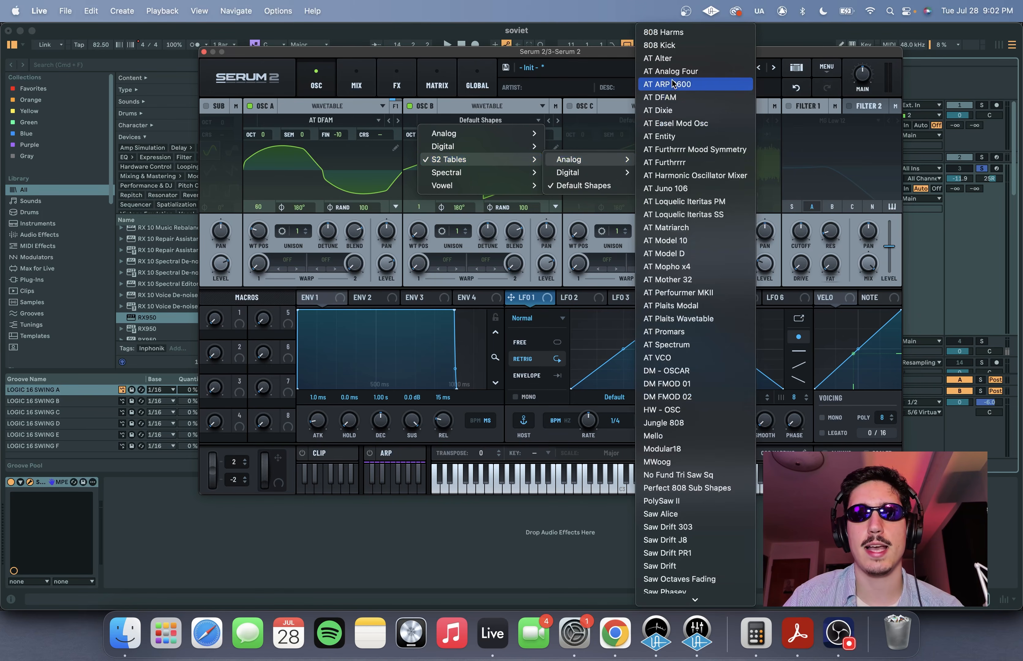
click(671, 98)
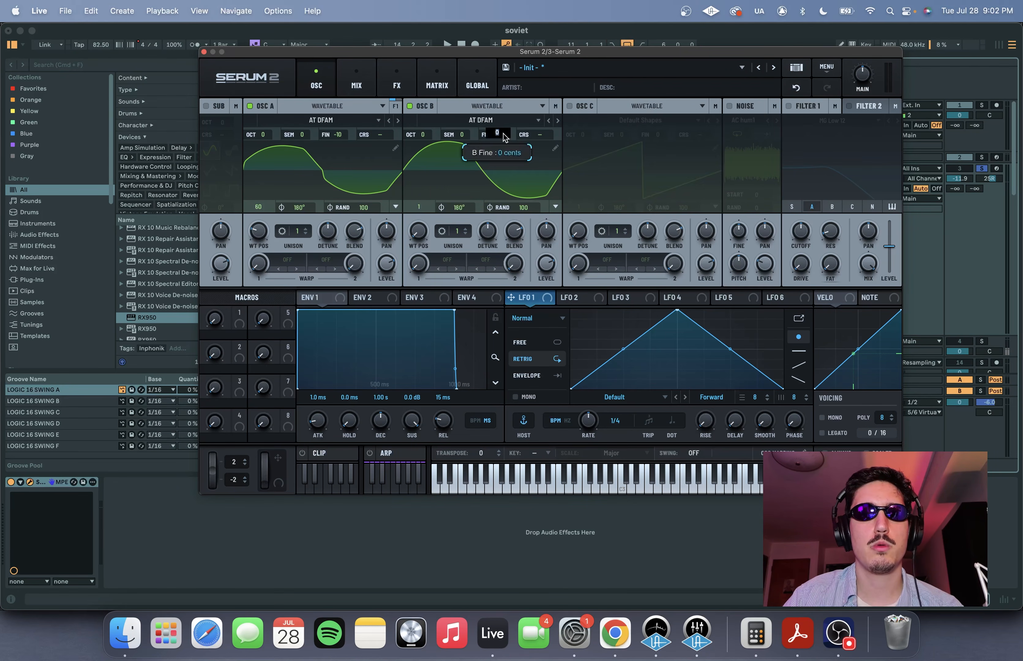
- Set oscillator B's fine tuning to 12 cents and its wavetable position to 256
text(12)
key(Return)
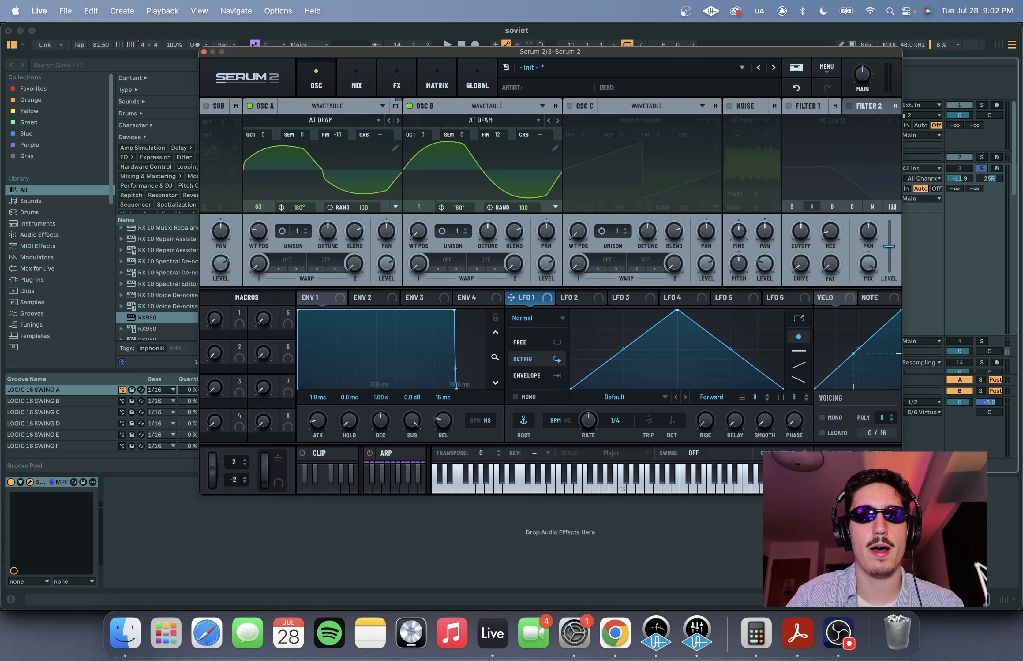
drag(416, 239, 447, 72)
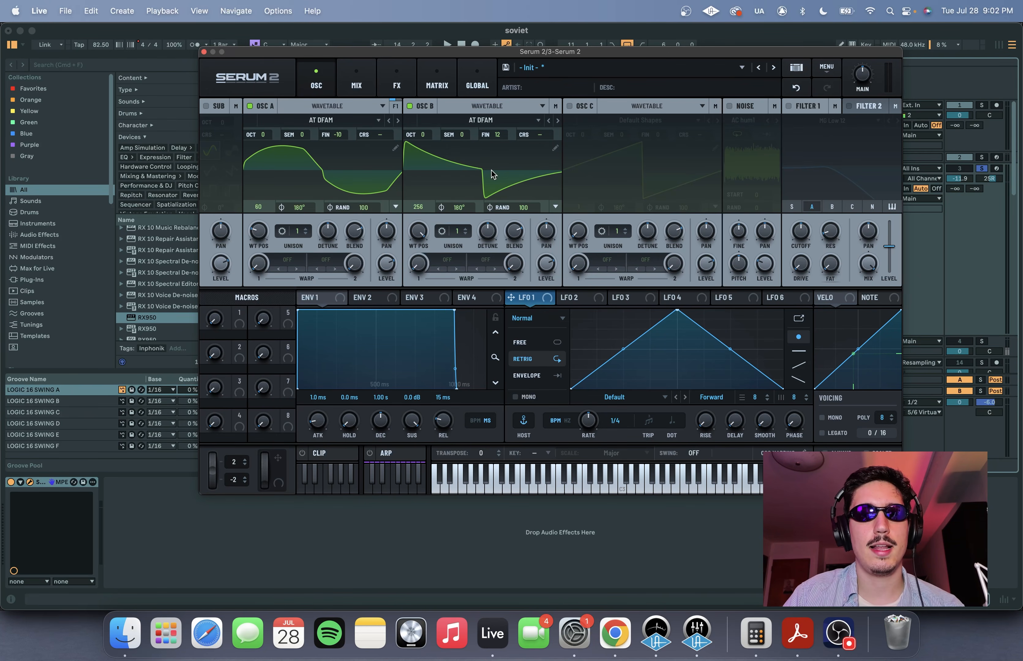
- Give oscillator B 4 unison voices and reduce its unison detune
click(467, 230)
click(467, 230)
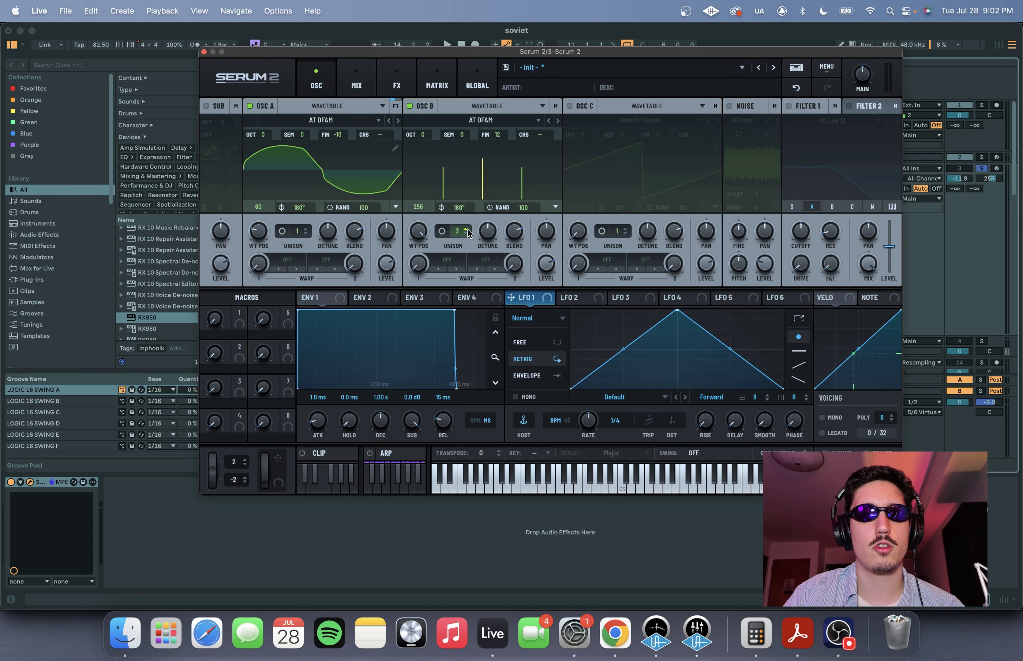
click(467, 230)
drag(492, 238, 485, 258)
- Raise oscillator B by one octave and slightly adjust oscillator A's level while auditioning the part
drag(429, 137, 430, 126)
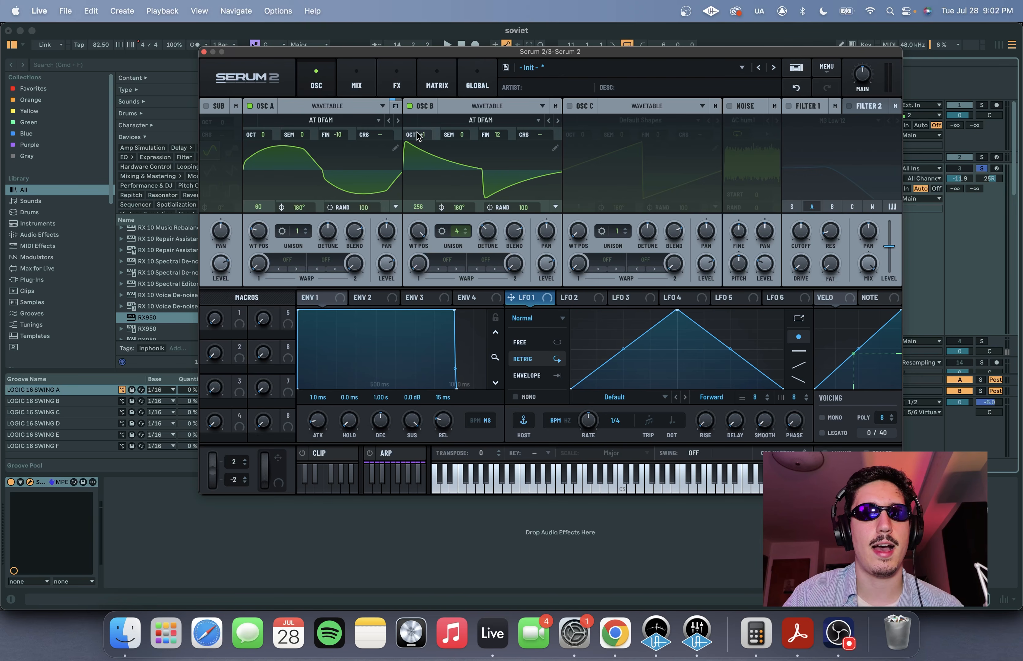
key(space)
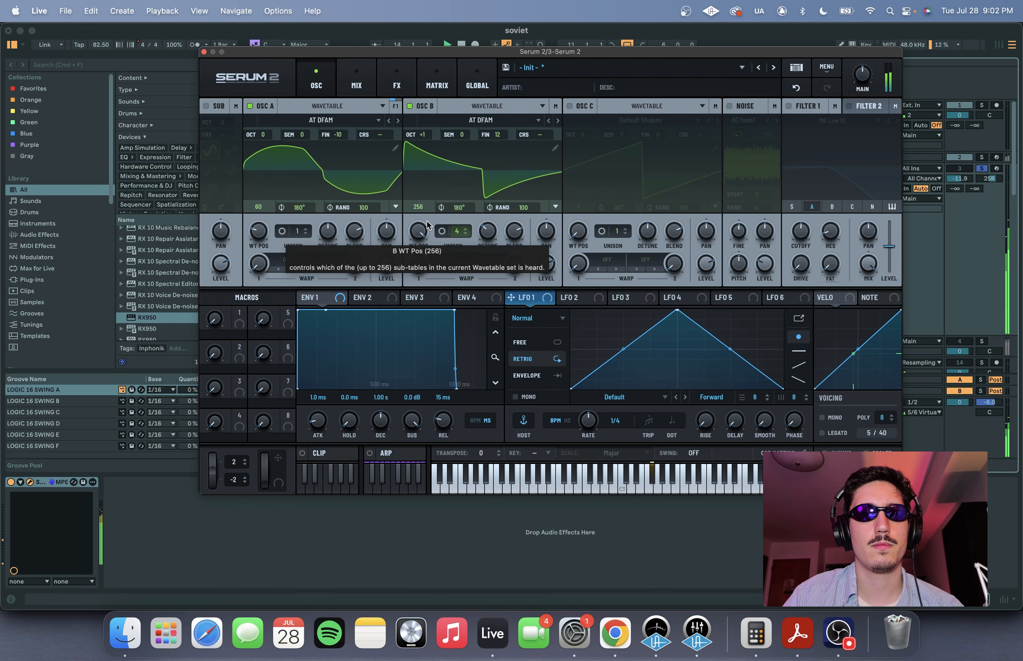
mouse_move(386, 264)
mouse_down()
mouse_move(386, 297)
mouse_move(388, 268)
mouse_up()
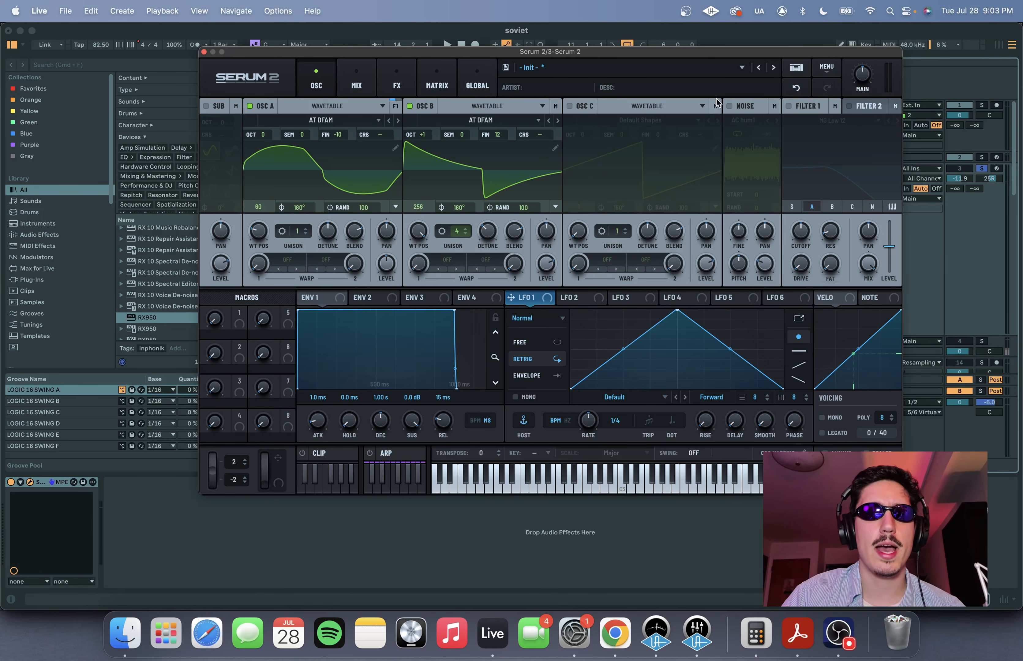
- Enable the noise oscillator and load the analog BrightWhite noise sample into it
click(729, 107)
click(739, 121)
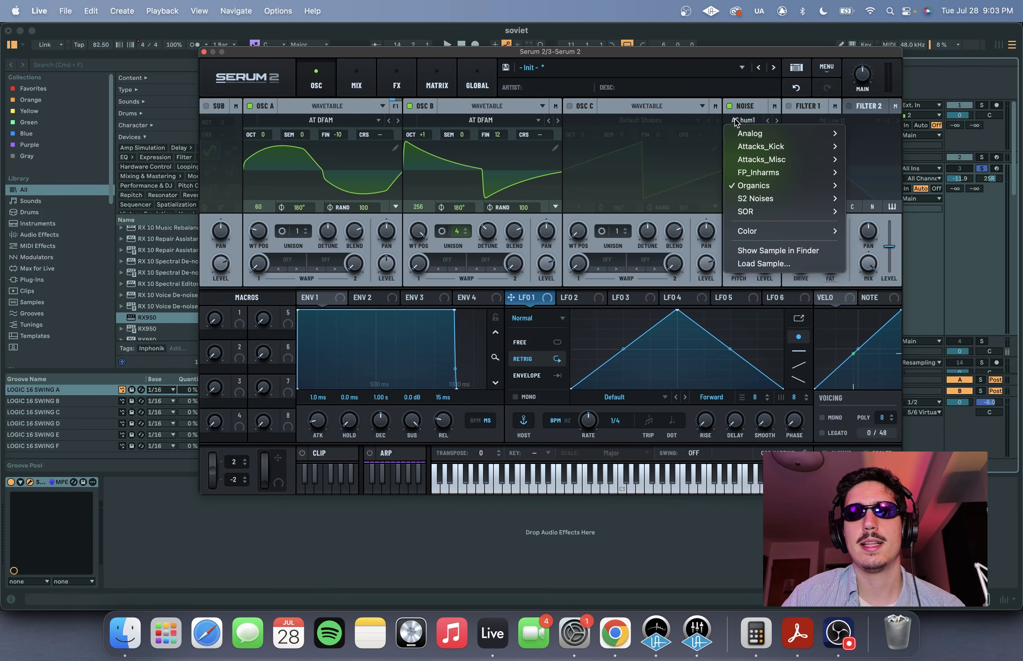
mouse_move(741, 133)
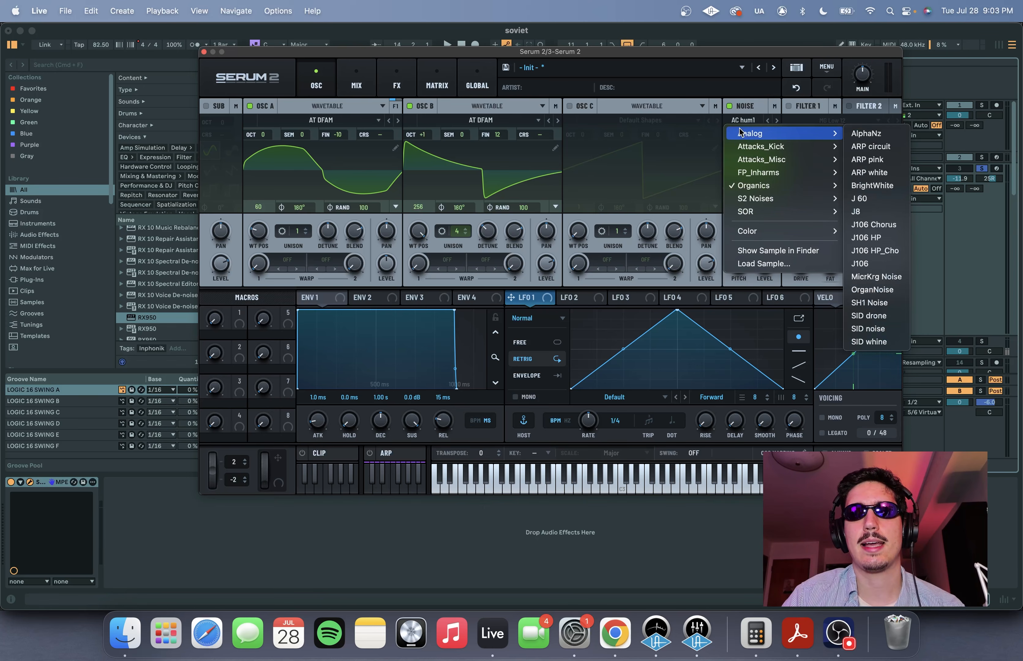
click(872, 185)
- Balance the noise oscillator's level by ear, raising it and bringing it back down while auditioning the part
key(space)
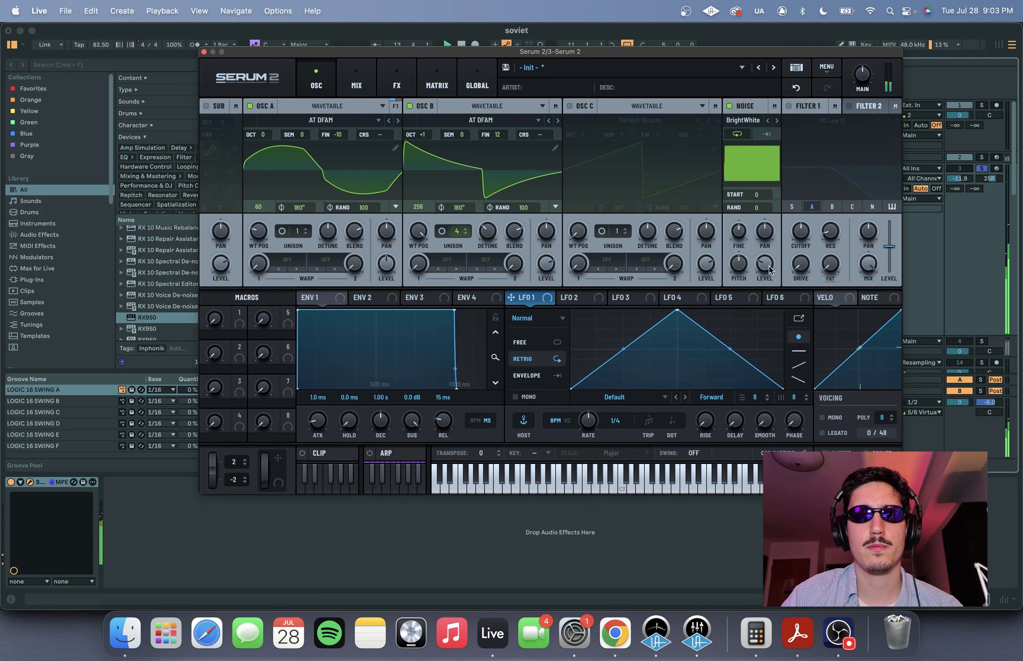
drag(768, 270, 784, 213)
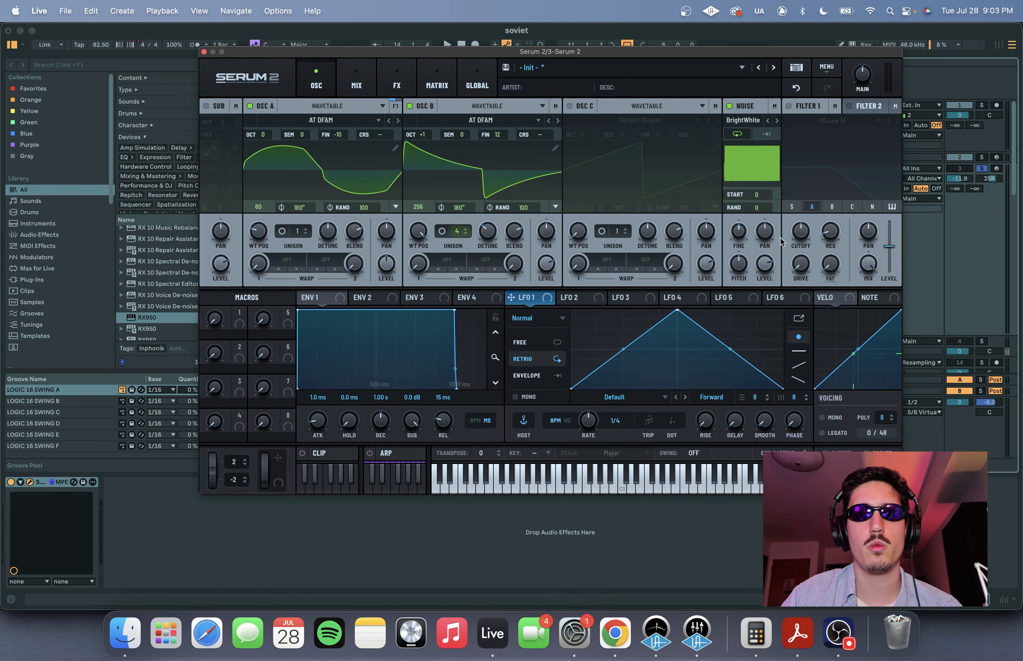
key(space)
drag(768, 270, 764, 333)
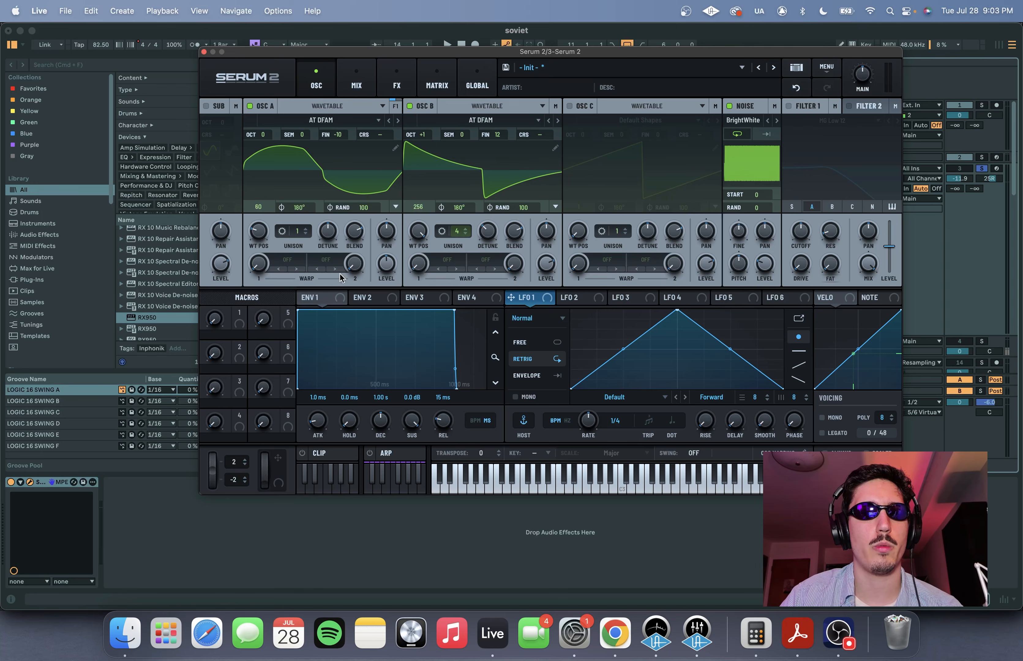
- Set the first warp of oscillators A and B to Bend +/- and raise both warp amounts to their neutral midpoint
click(286, 263)
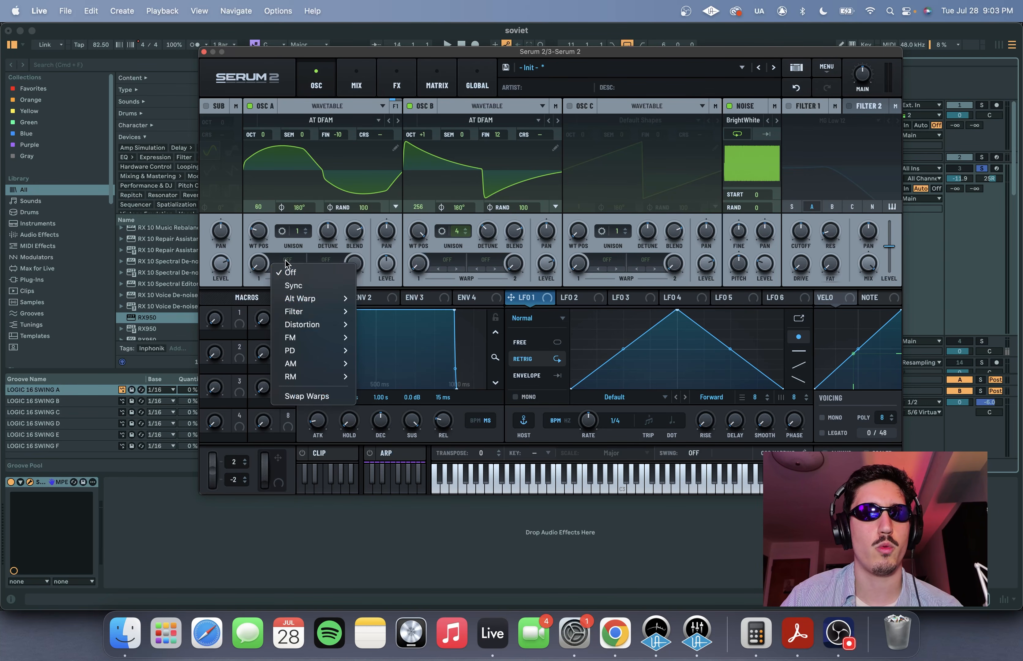
mouse_move(301, 298)
click(392, 326)
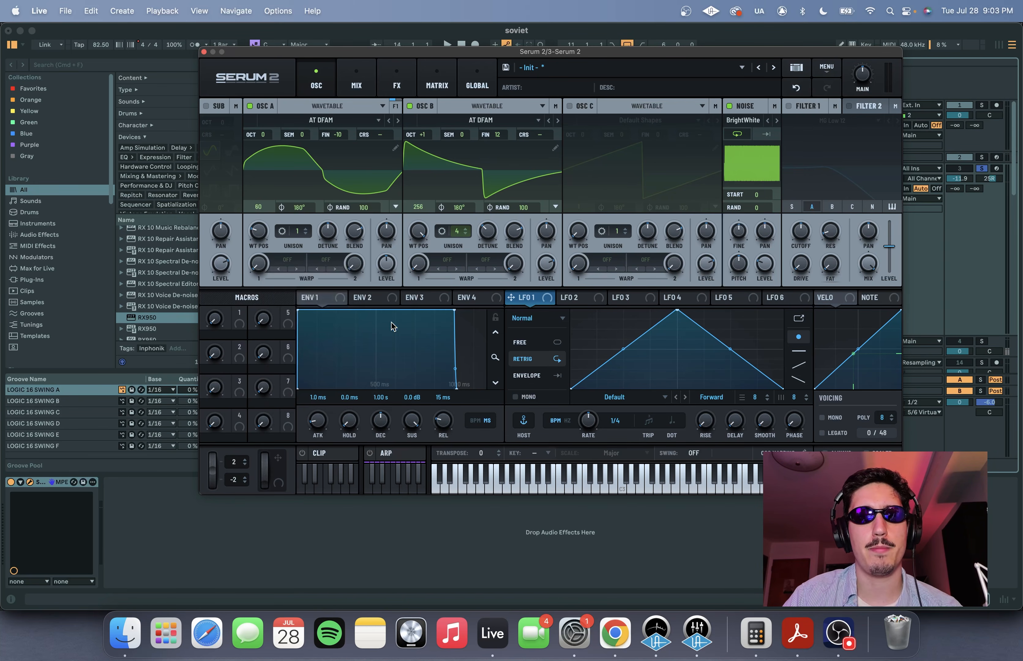
click(450, 270)
mouse_move(473, 299)
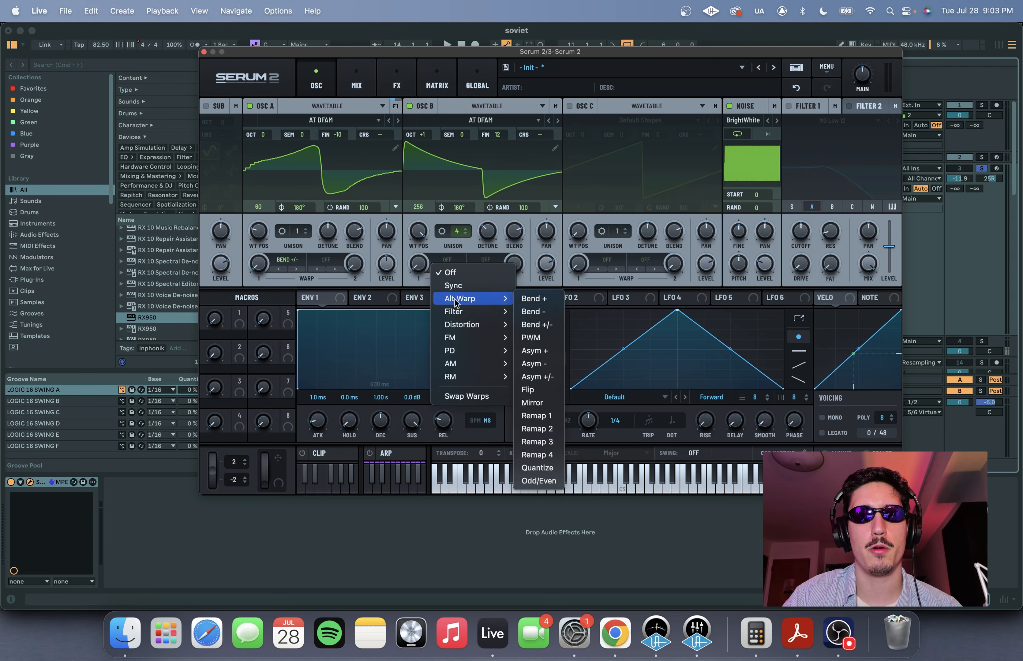
click(529, 325)
drag(258, 264, 260, 190)
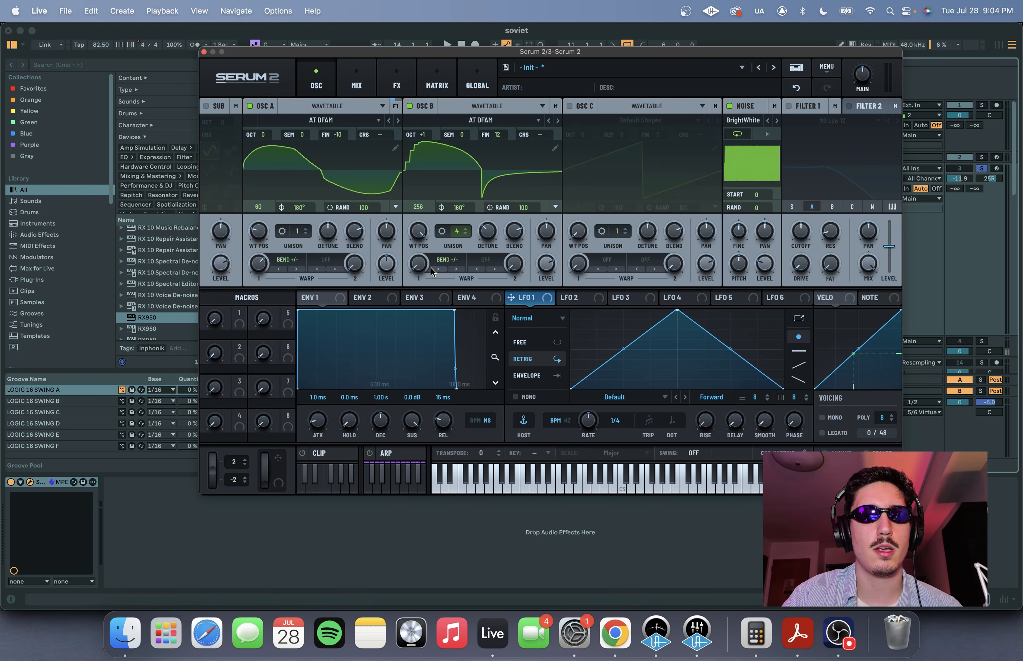
drag(420, 267, 421, 193)
- Assign the noise oscillator as a modulation source for the Bend amounts of oscillators A and B, and audition the sound
drag(755, 107, 248, 268)
drag(767, 168, 418, 266)
mouse_move(252, 254)
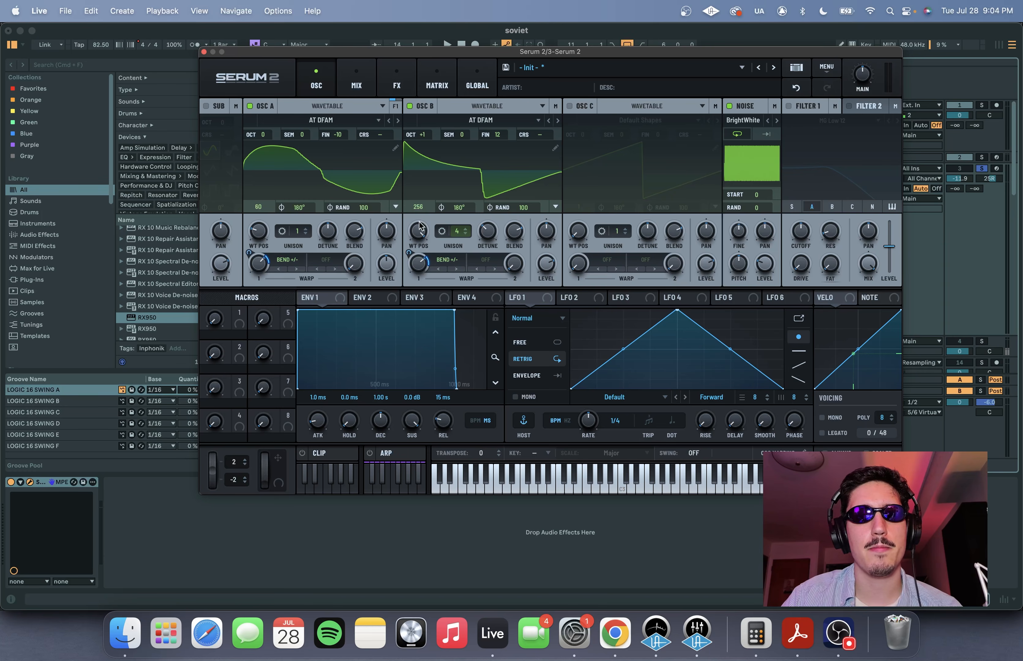
drag(637, 56, 633, 56)
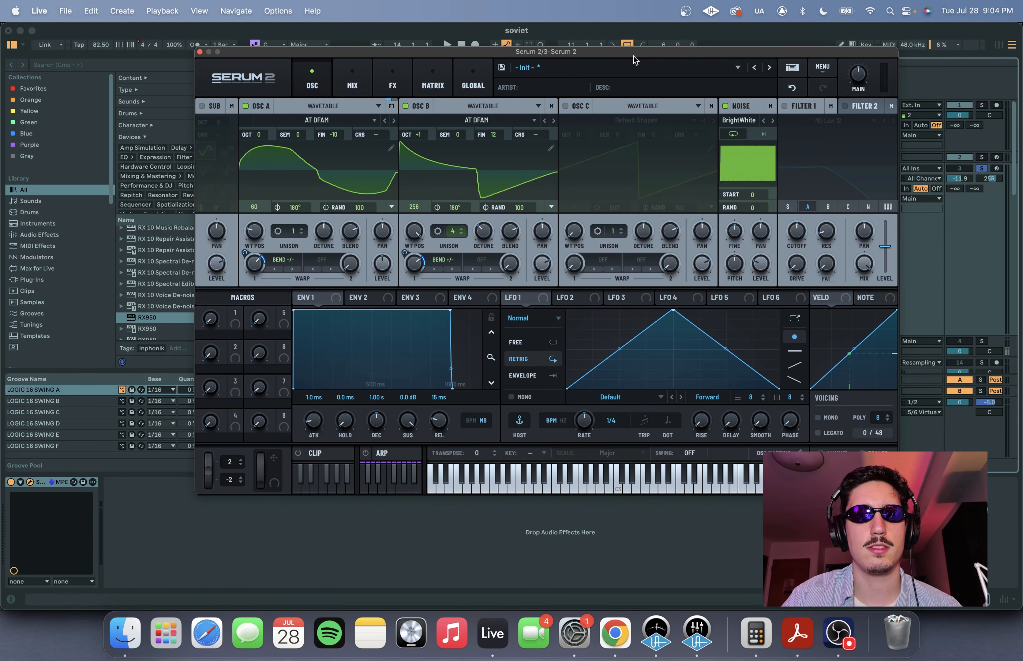
key(space)
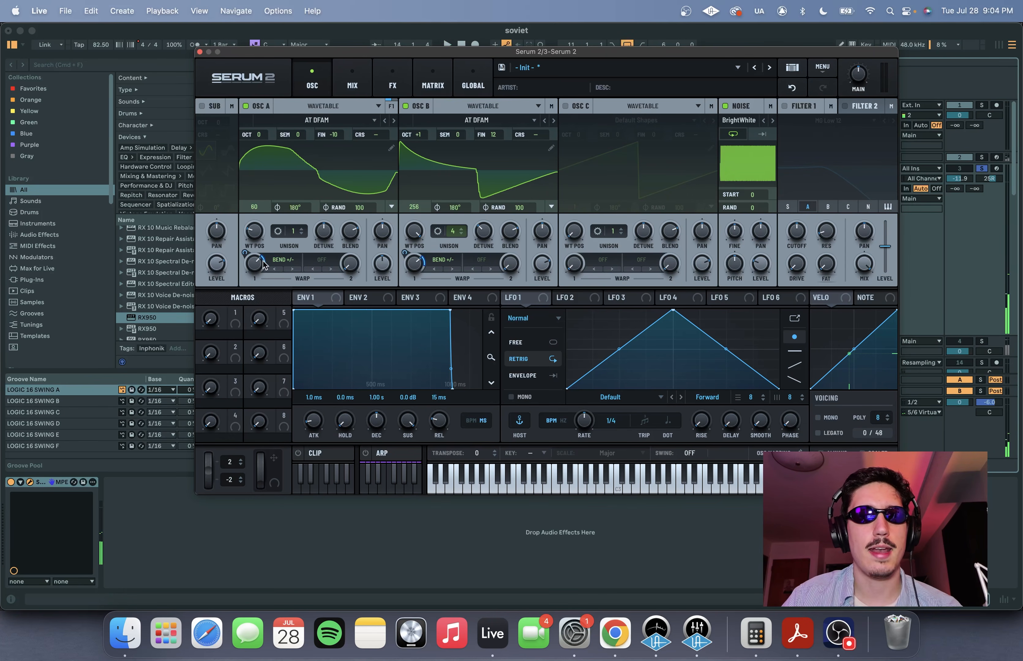
drag(422, 53, 419, 51)
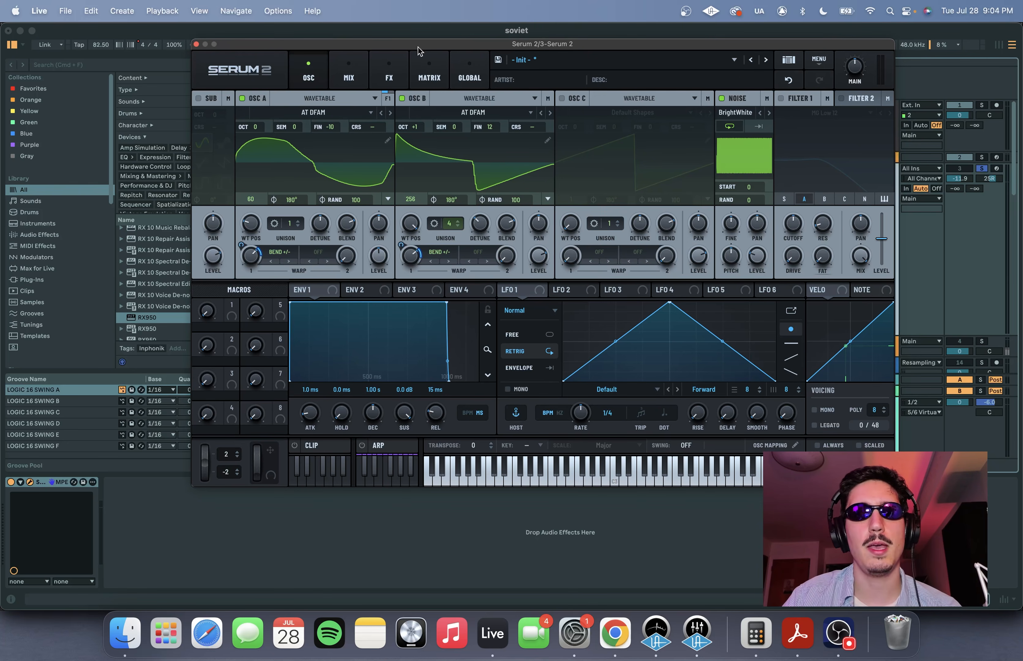
mouse_move(758, 267)
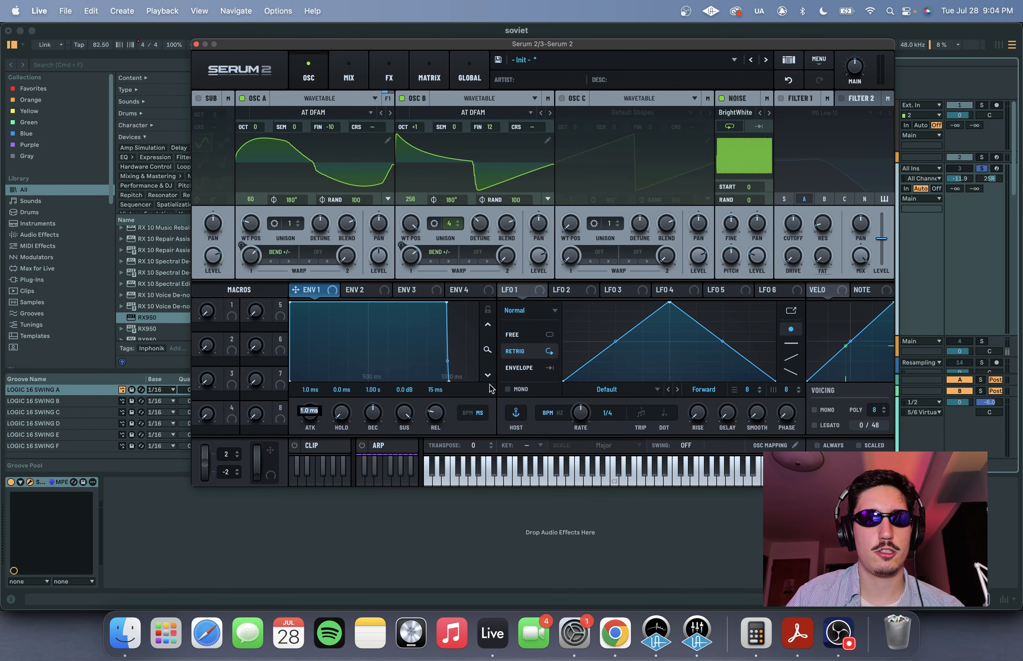
- Set envelope 1 to 3 ms attack, 650 ms decay, -20 dB sustain and about 259 ms release
text(3)
key(Return)
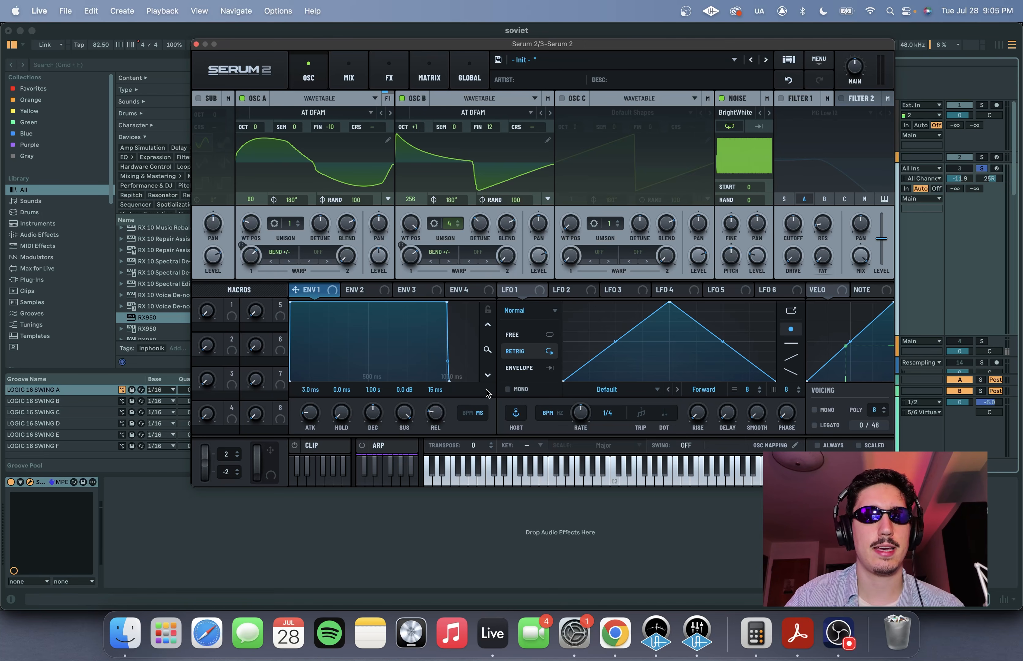
double_click(373, 390)
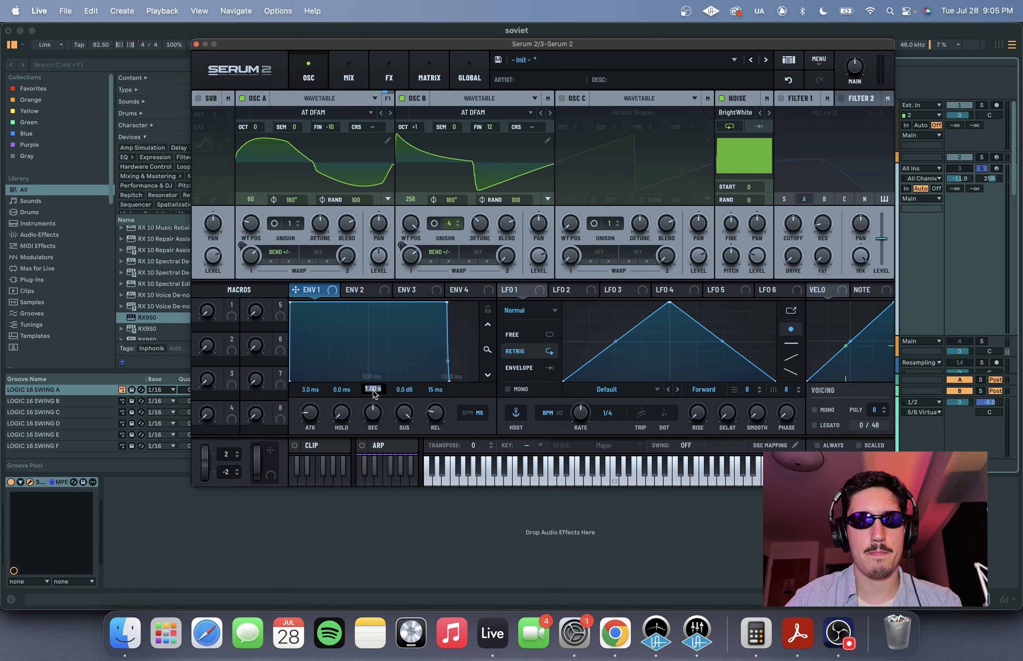
text(650)
key(Return)
double_click(405, 389)
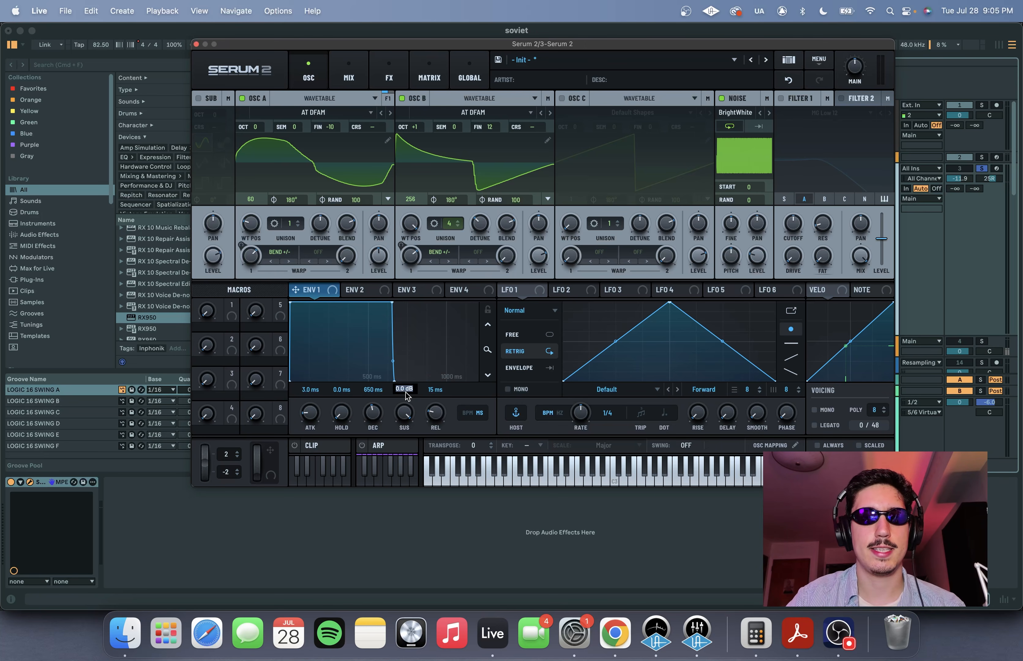
text(-20)
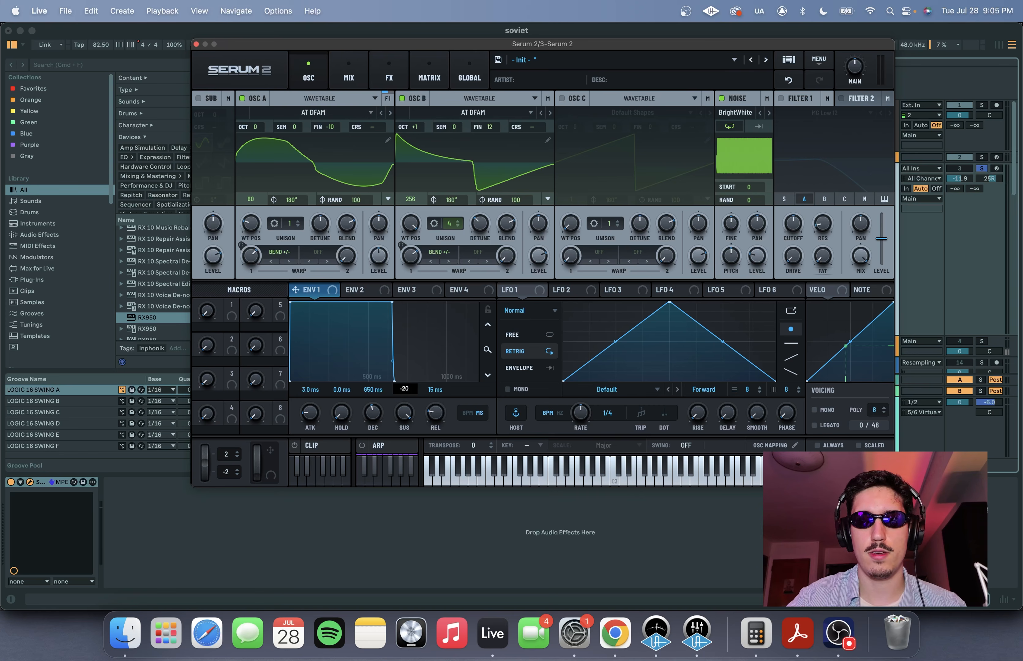
key(Return)
drag(435, 416, 441, 394)
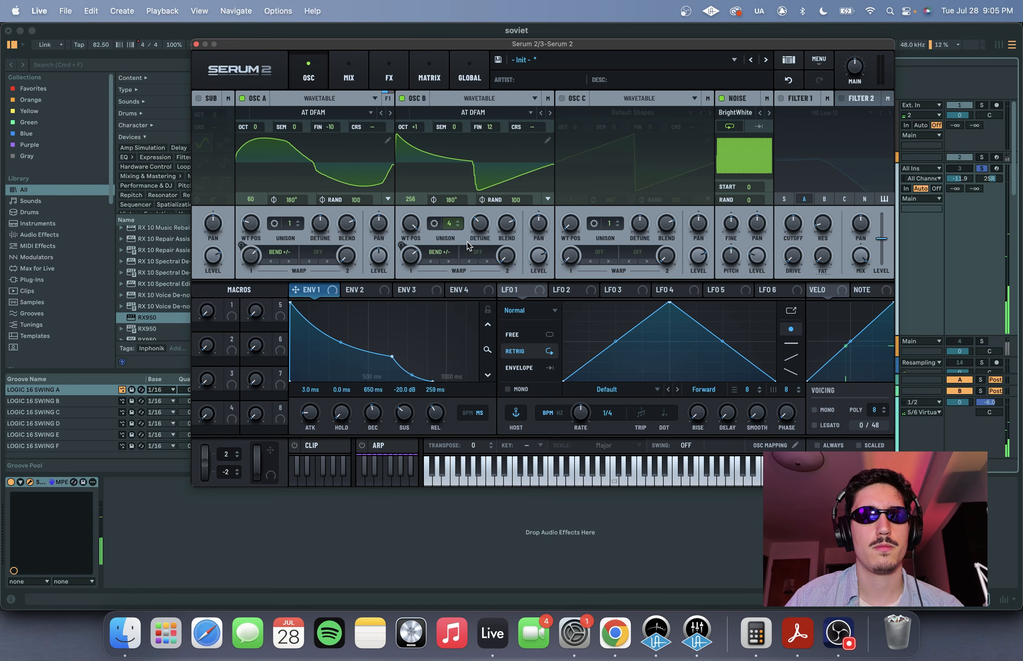
- Switch the synth's voicing to mono and audition the lead
click(815, 411)
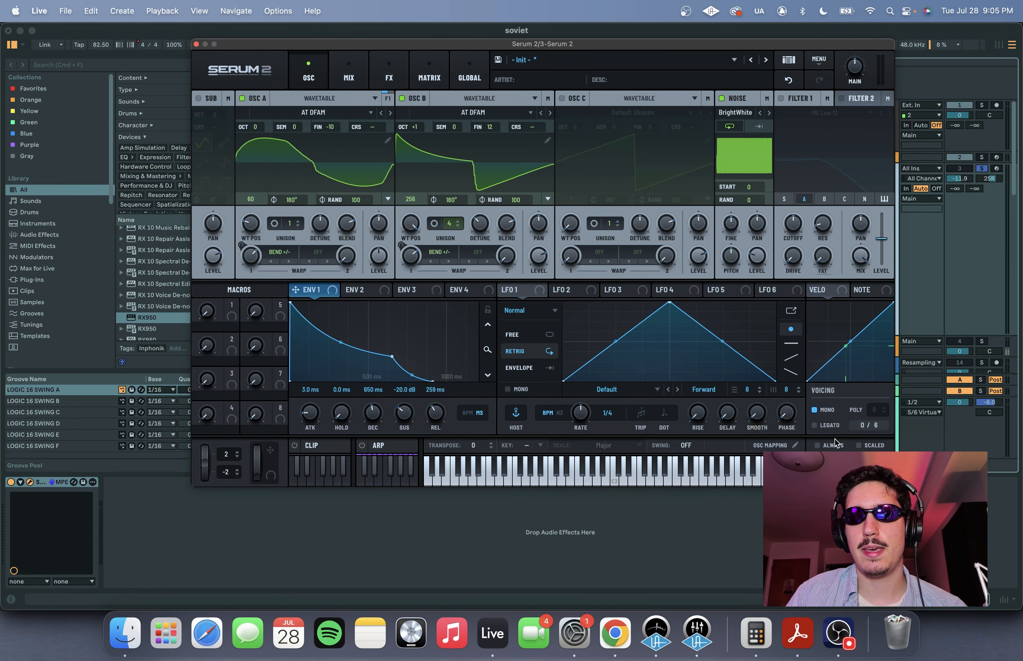
drag(624, 45, 486, 40)
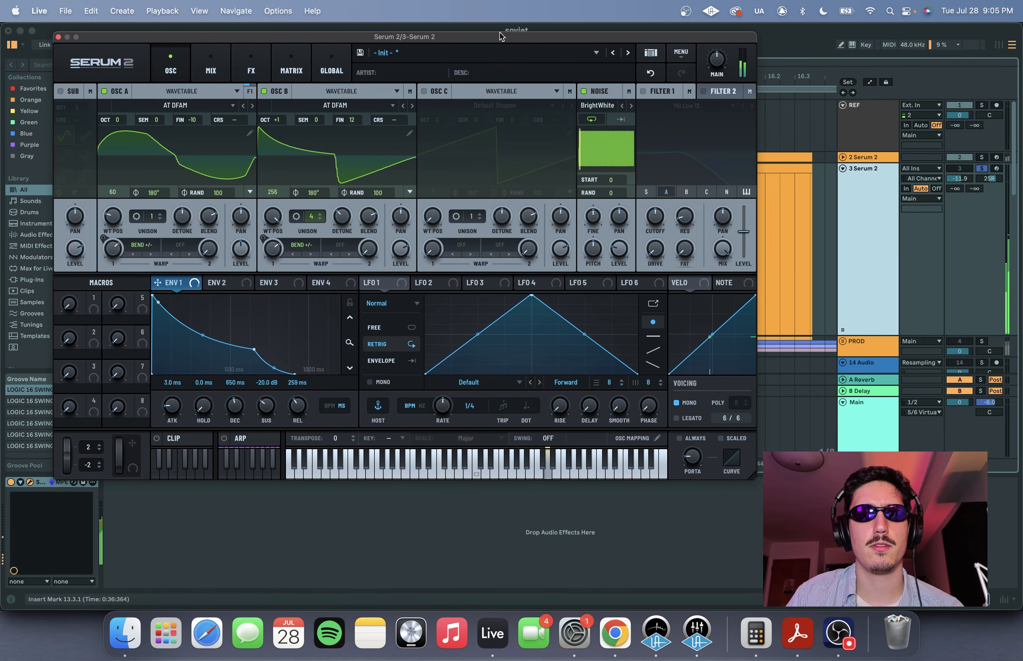
drag(500, 32, 618, 37)
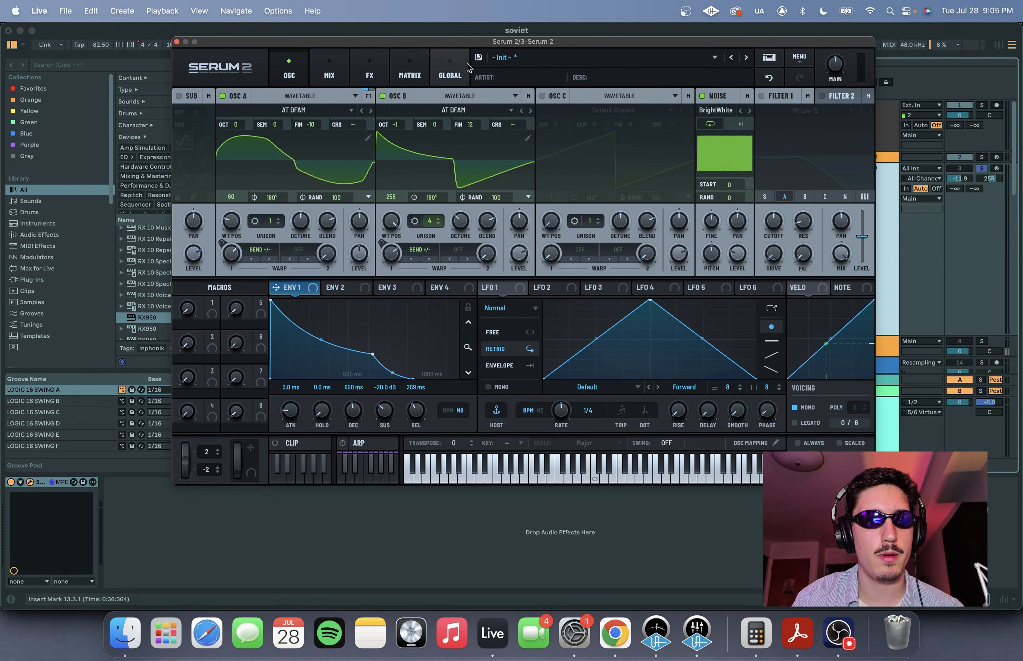
- Add a Filter effect to the main effects chain and set its type to the S2 filter Comb 2
click(380, 76)
click(185, 116)
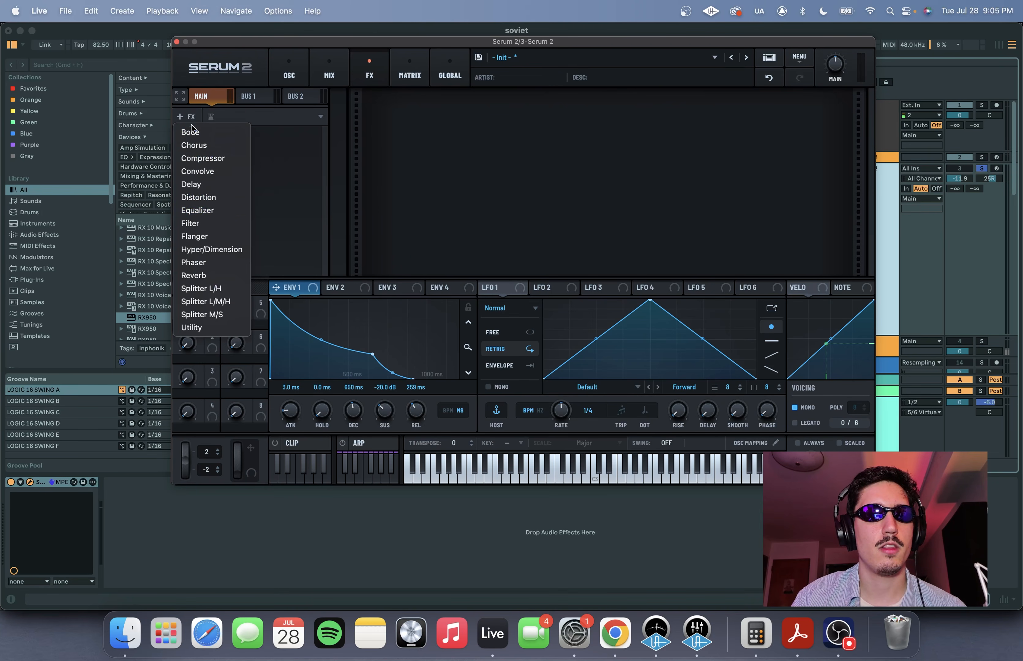
click(216, 224)
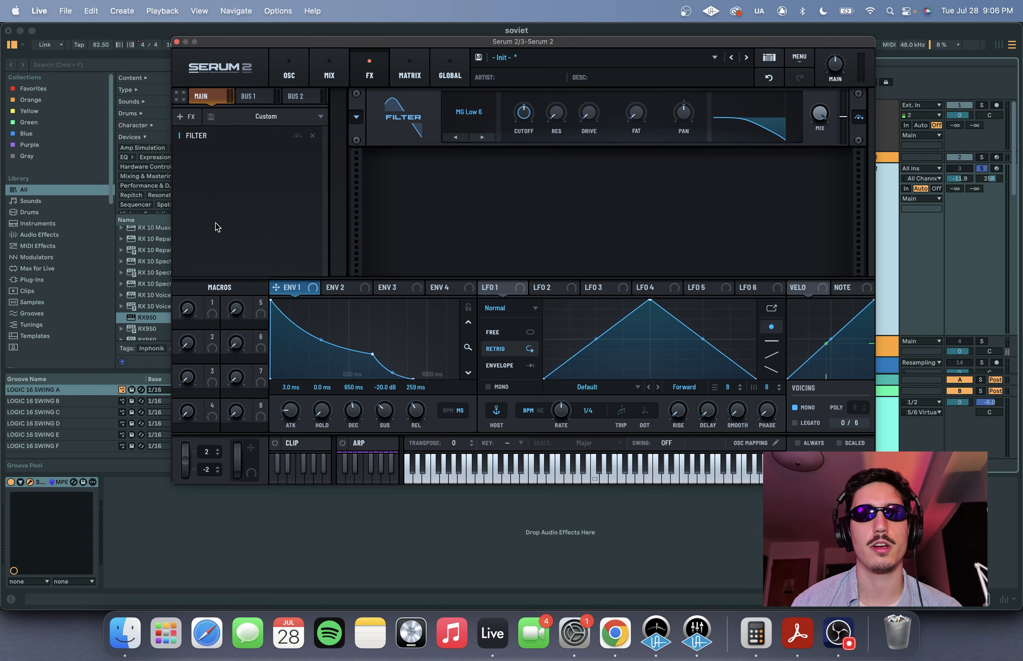
click(471, 112)
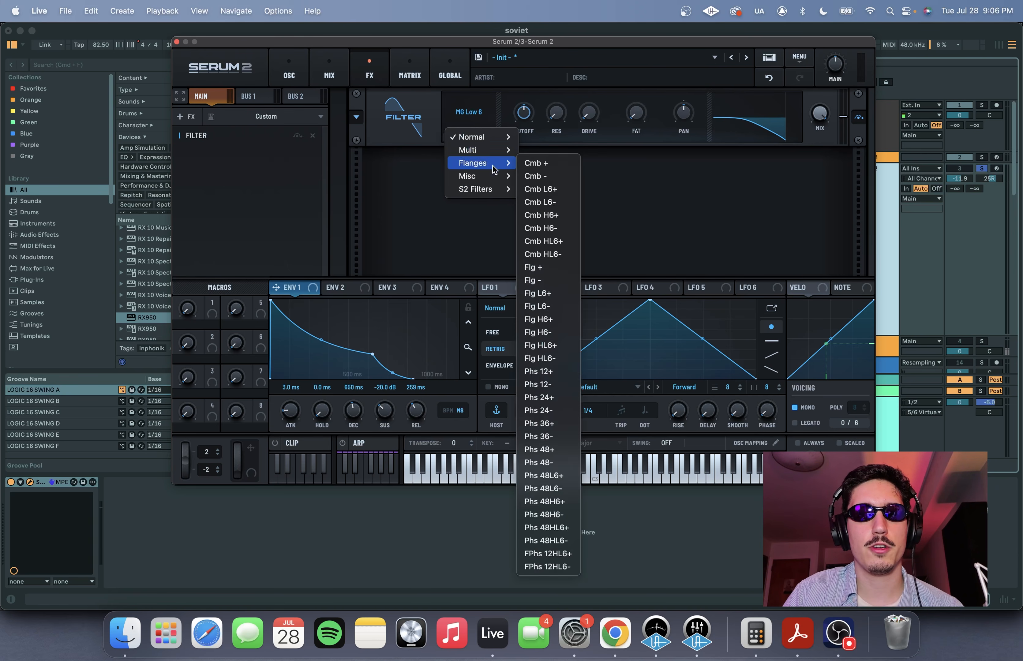
mouse_move(487, 193)
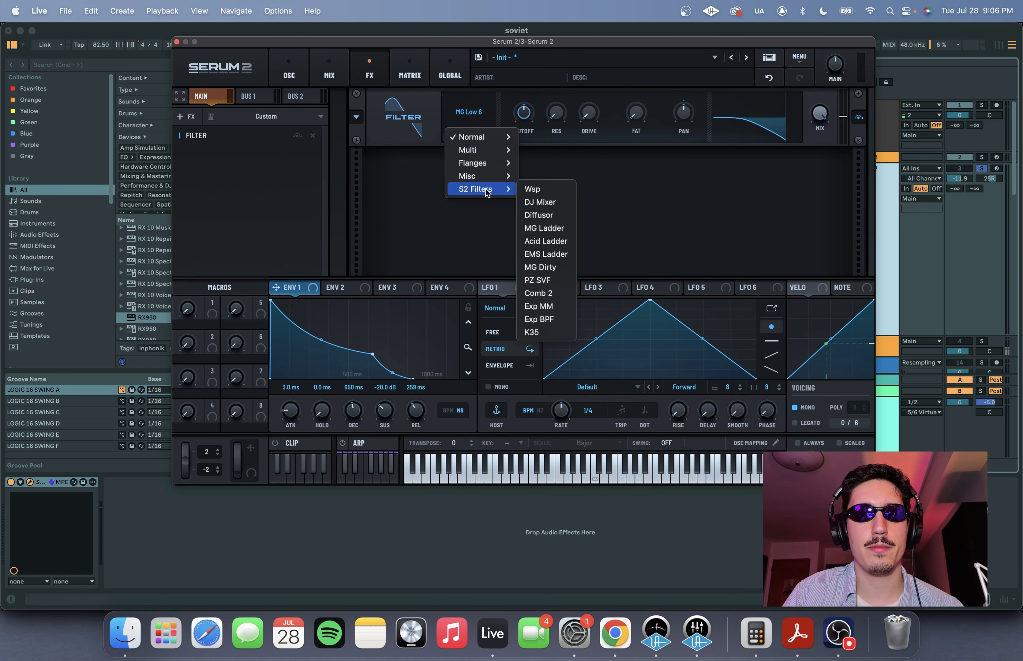
click(549, 295)
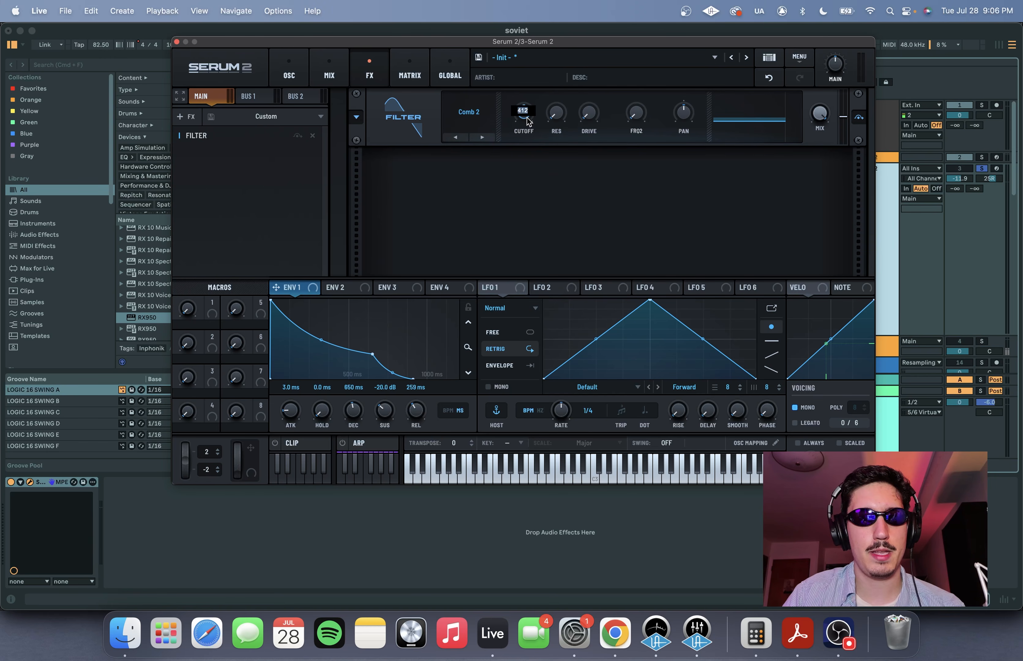
- Set the comb filter's cutoff to 530, resonance to 80 and FRQ2 to 70
text(530)
key(Return)
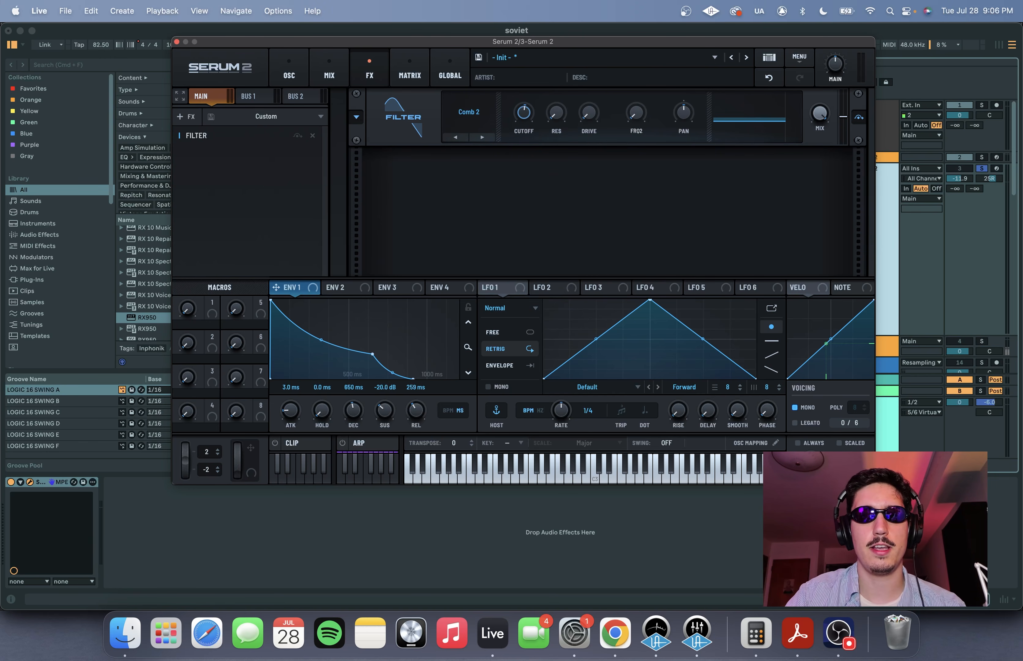
double_click(556, 114)
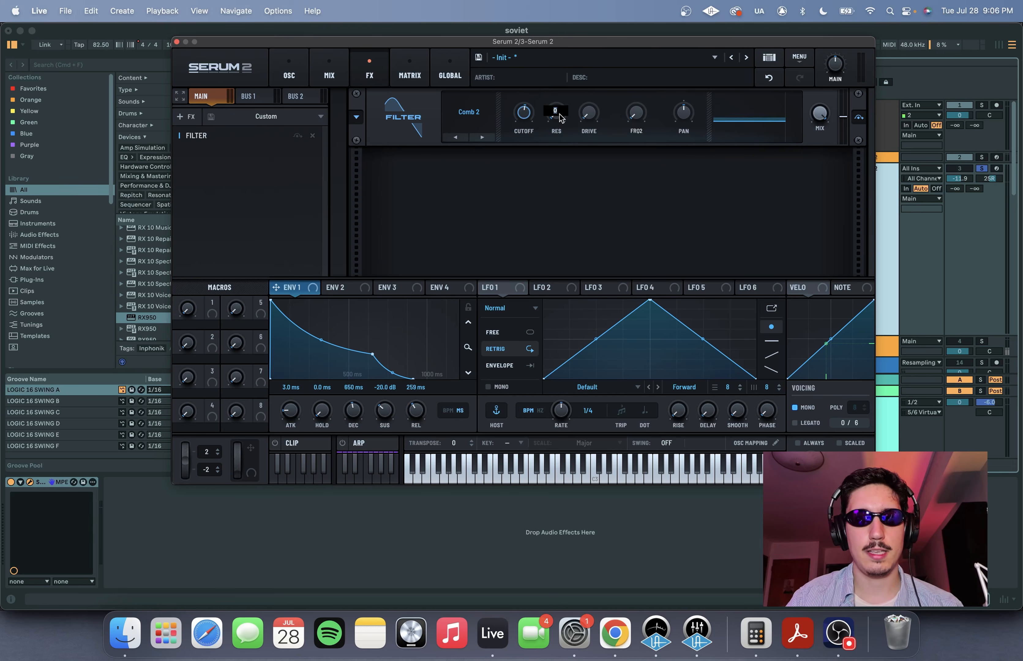
text(80)
key(Return)
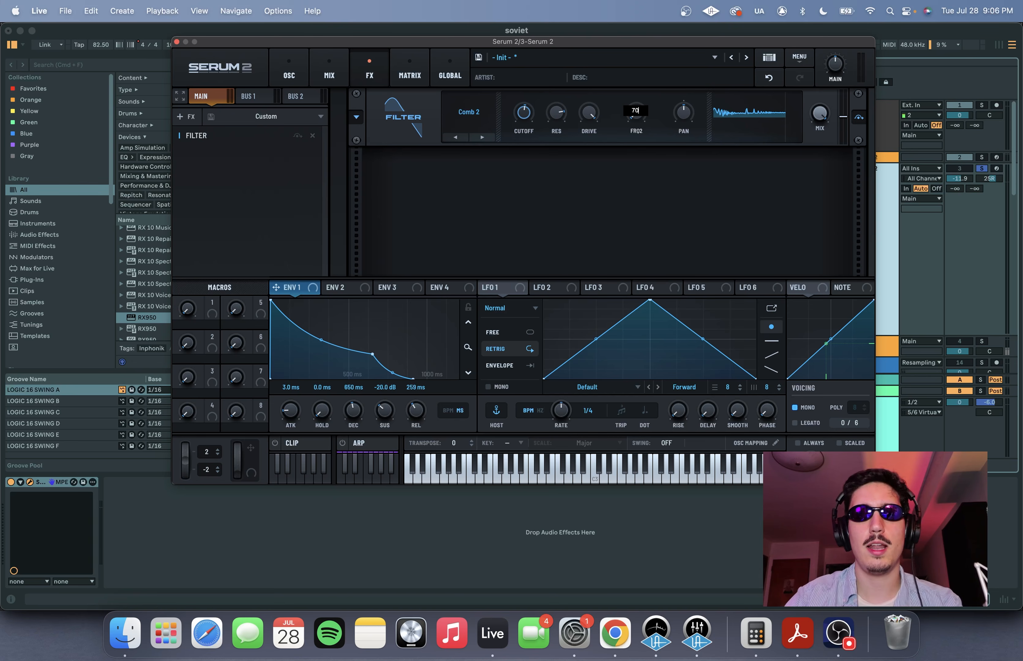
text(70)
key(Return)
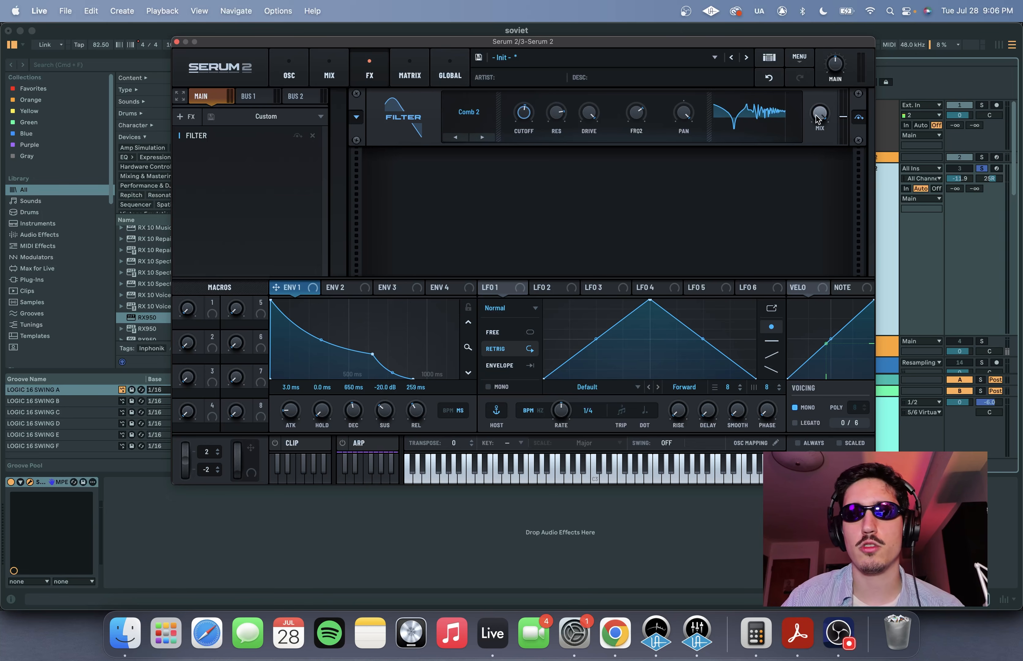
- Lower the comb filter's mix and try its pan in both directions while auditioning the lead
drag(818, 119, 820, 172)
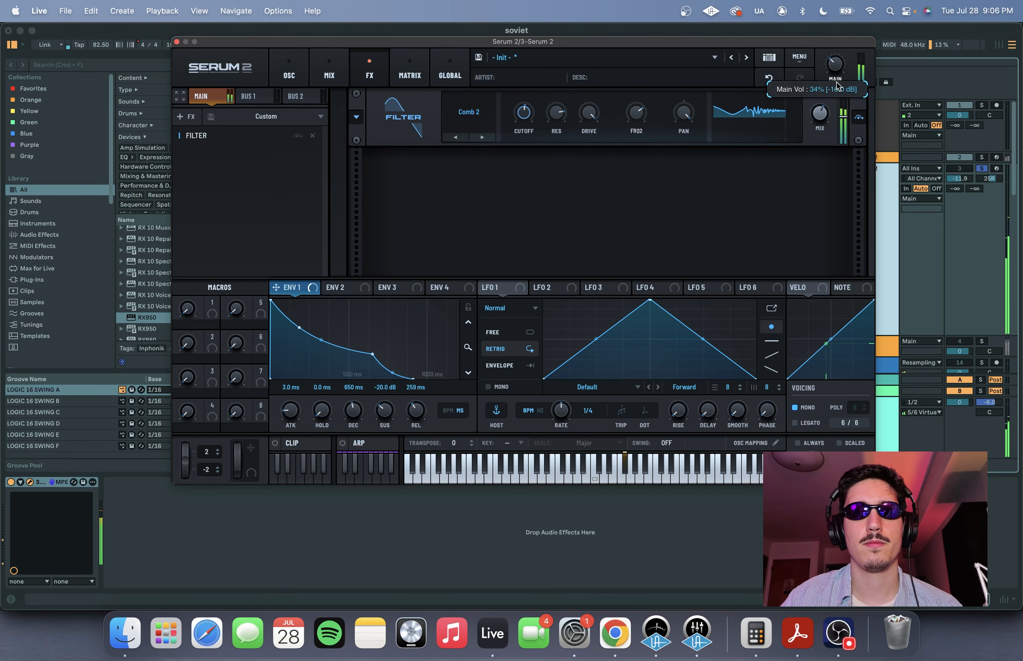
drag(726, 45, 734, 56)
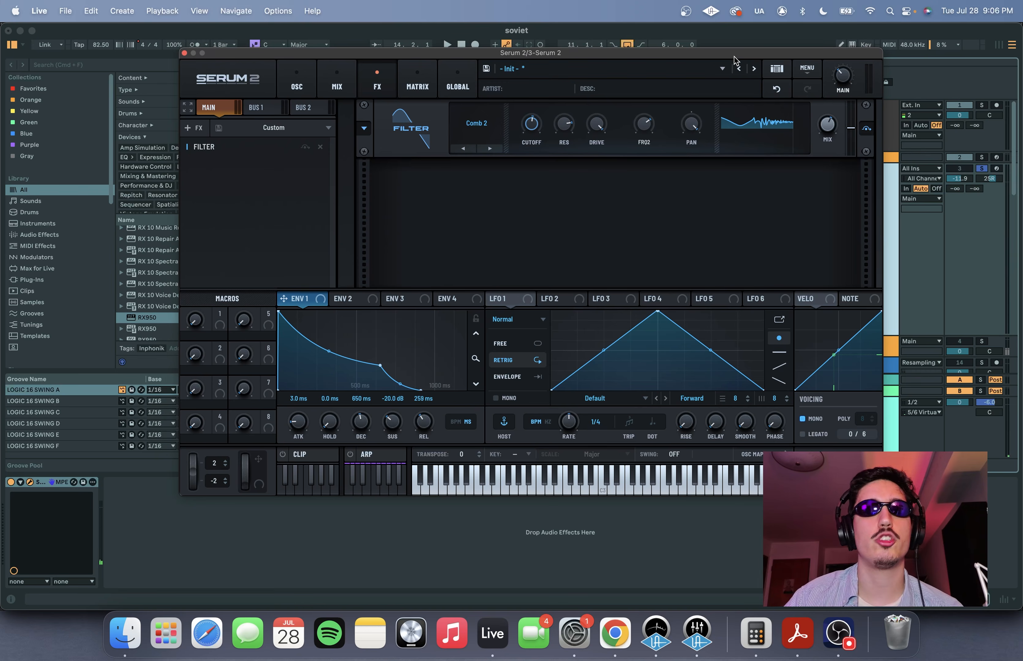
drag(705, 131, 698, 187)
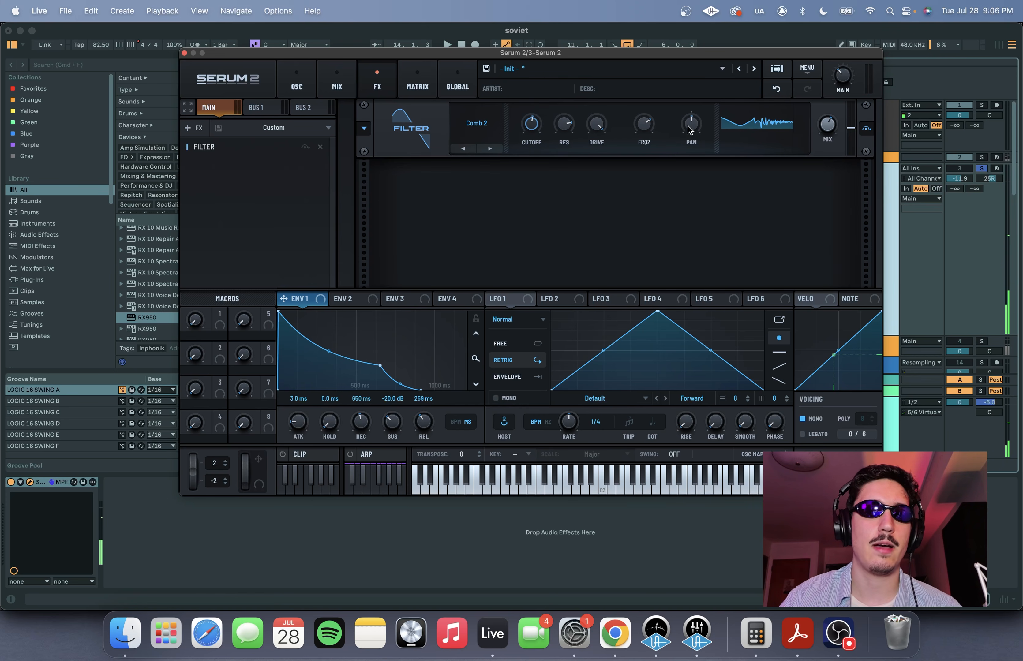
drag(691, 129, 709, 4)
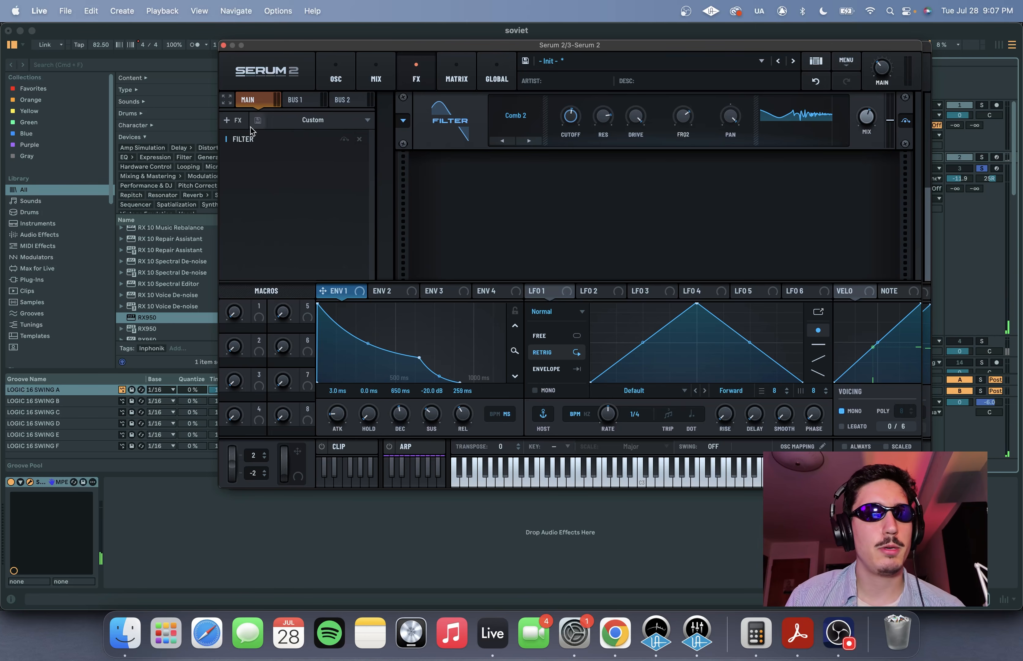
- Add a Flanger after the comb filter in the main effects chain and lower its mix
click(234, 121)
click(261, 241)
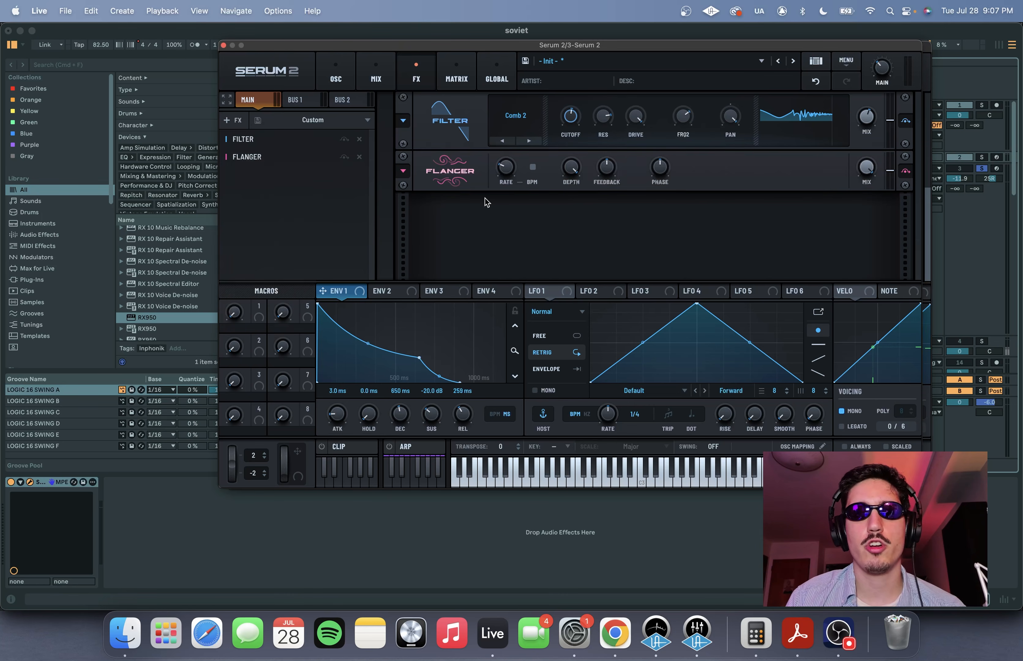
drag(868, 168, 869, 228)
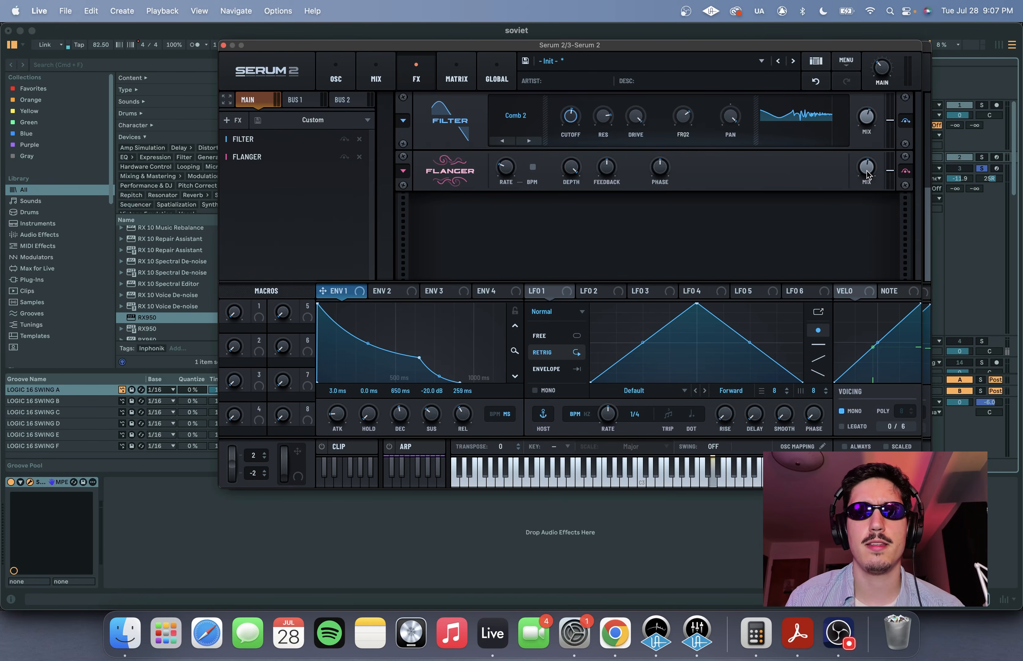
drag(868, 172, 867, 178)
- Add a second Filter after the flanger, set it to MG Low 18 with a cutoff of 7000, and raise its resonance and drive slightly
click(228, 120)
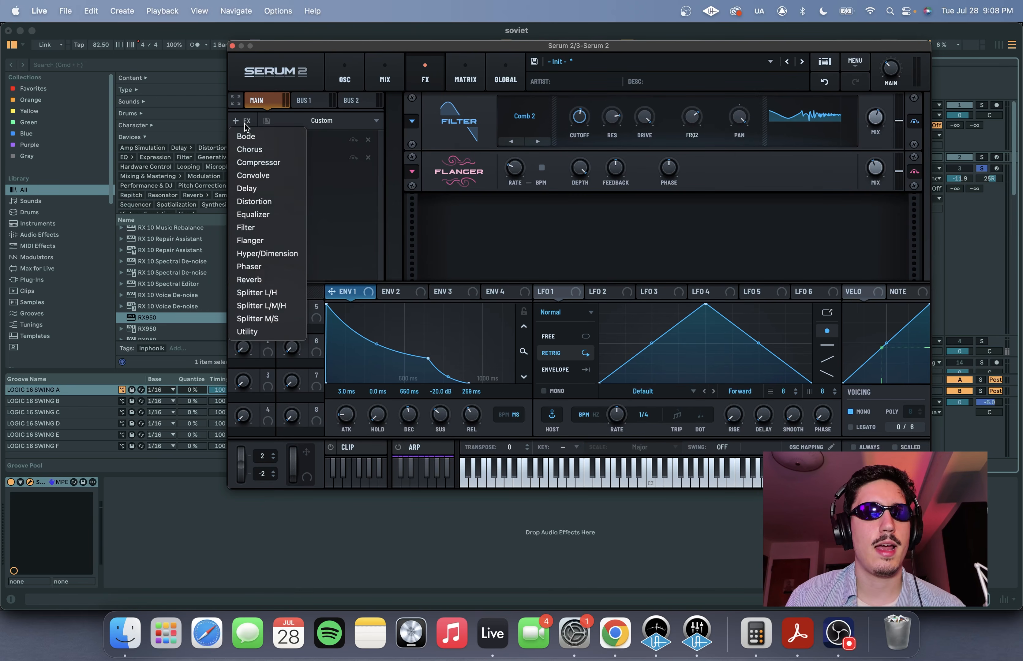
click(263, 229)
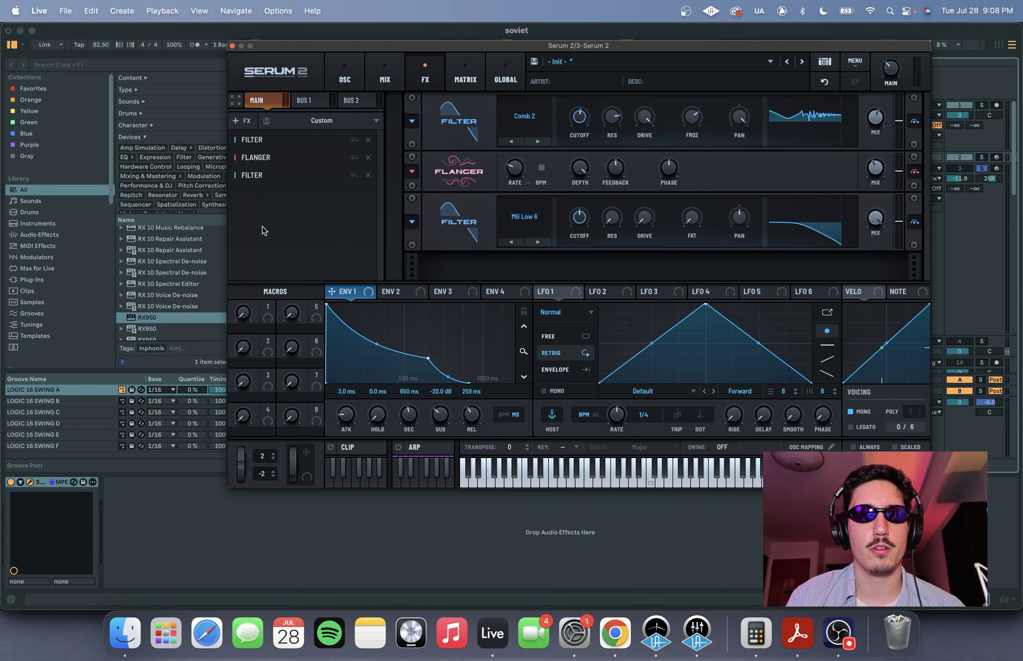
click(538, 240)
click(538, 240)
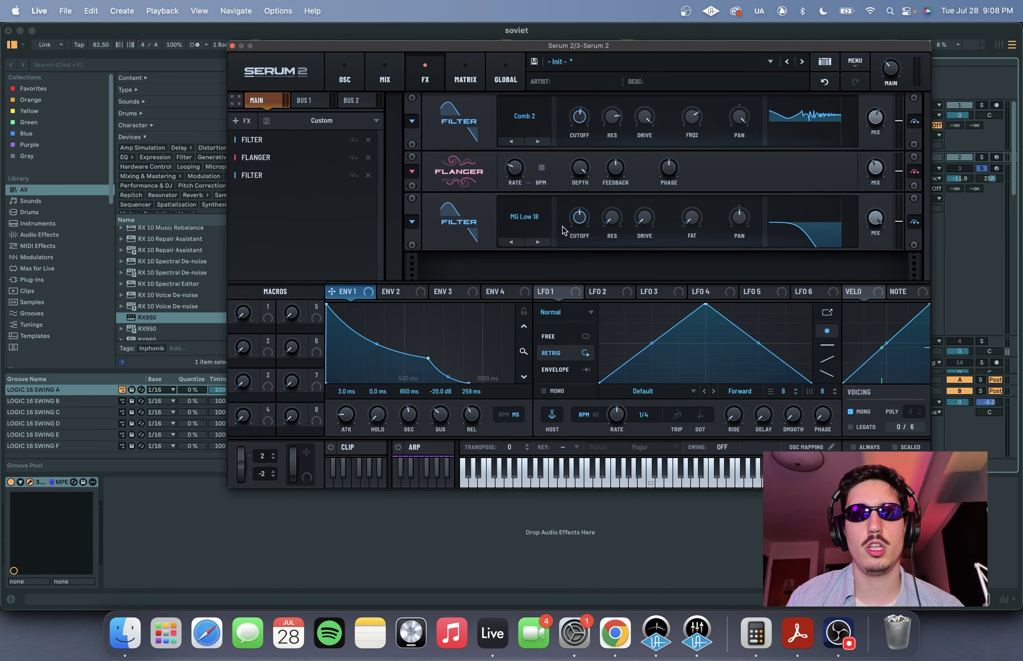
double_click(579, 220)
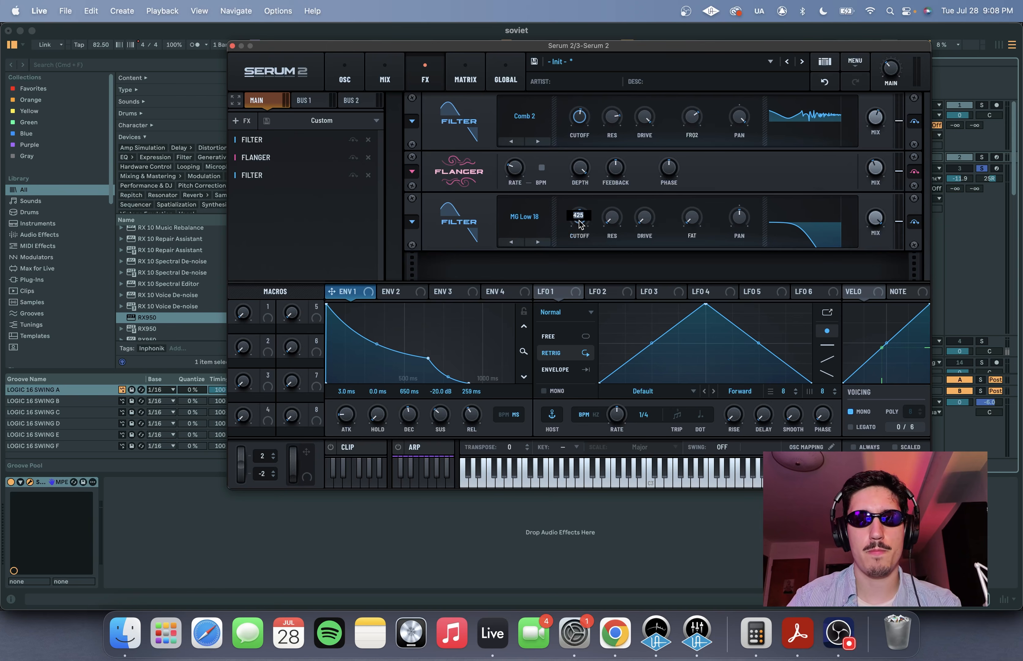
text(7000)
key(Return)
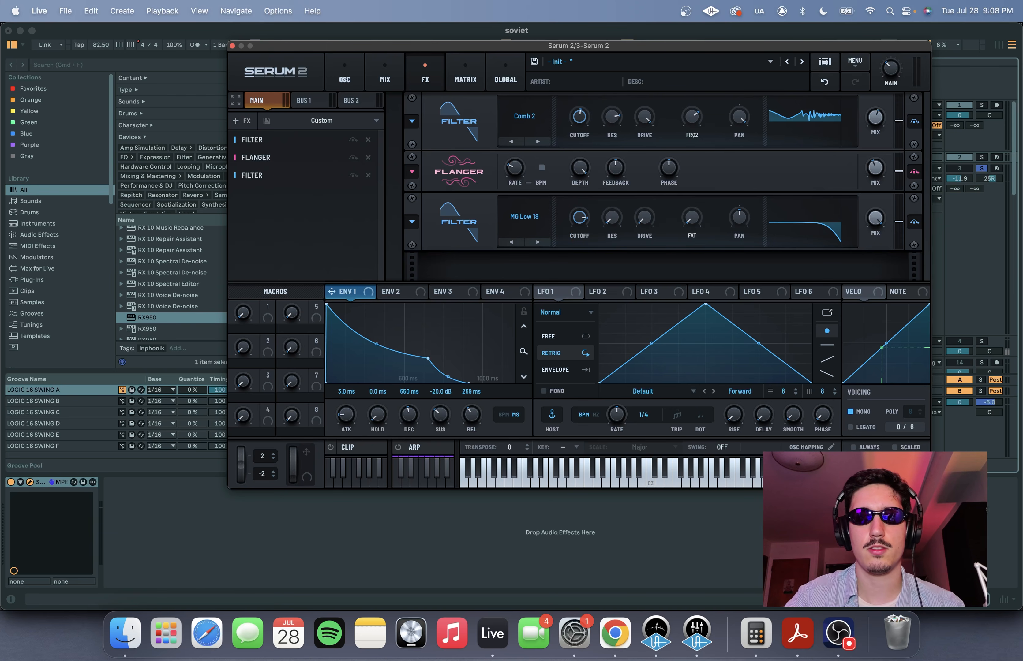
drag(617, 214, 617, 211)
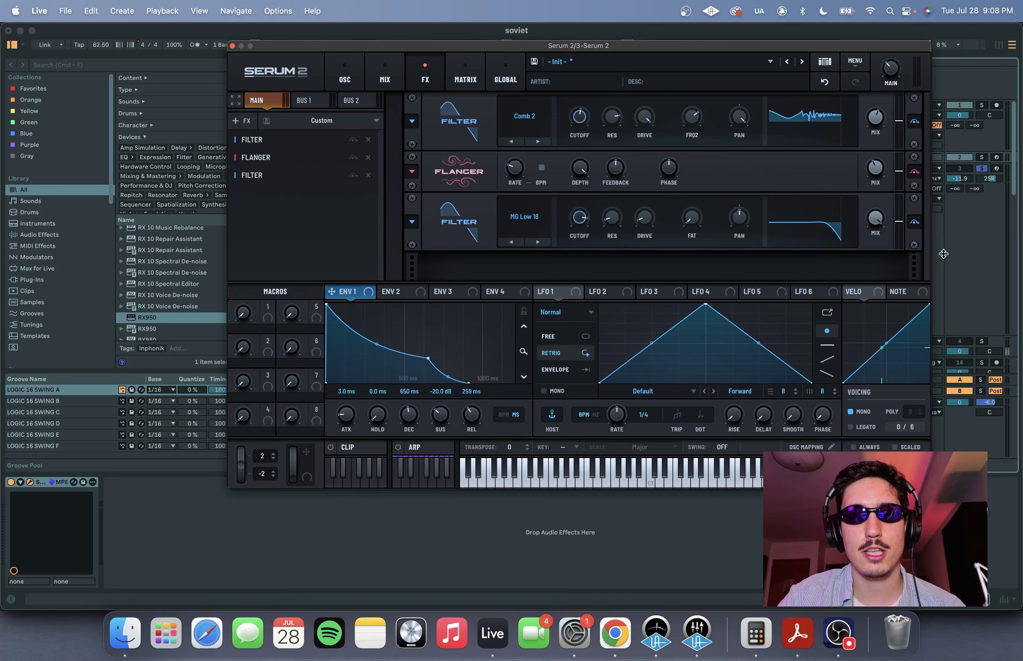
mouse_move(578, 220)
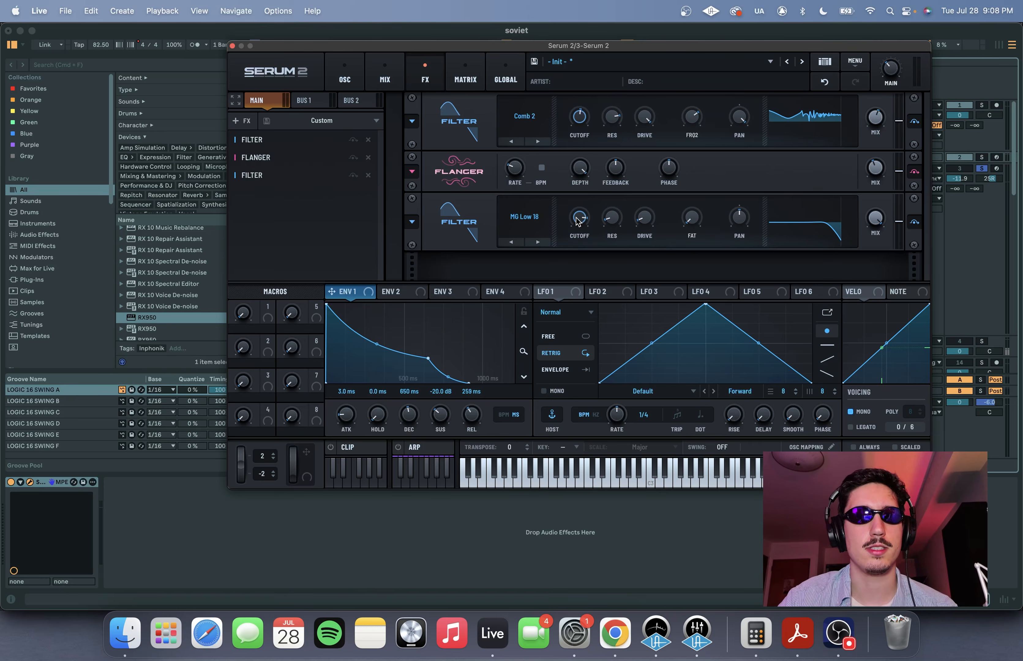
- Add an Equalizer with its low band as a low cut at frequency 250 and Q 44, and audition the lead
click(241, 120)
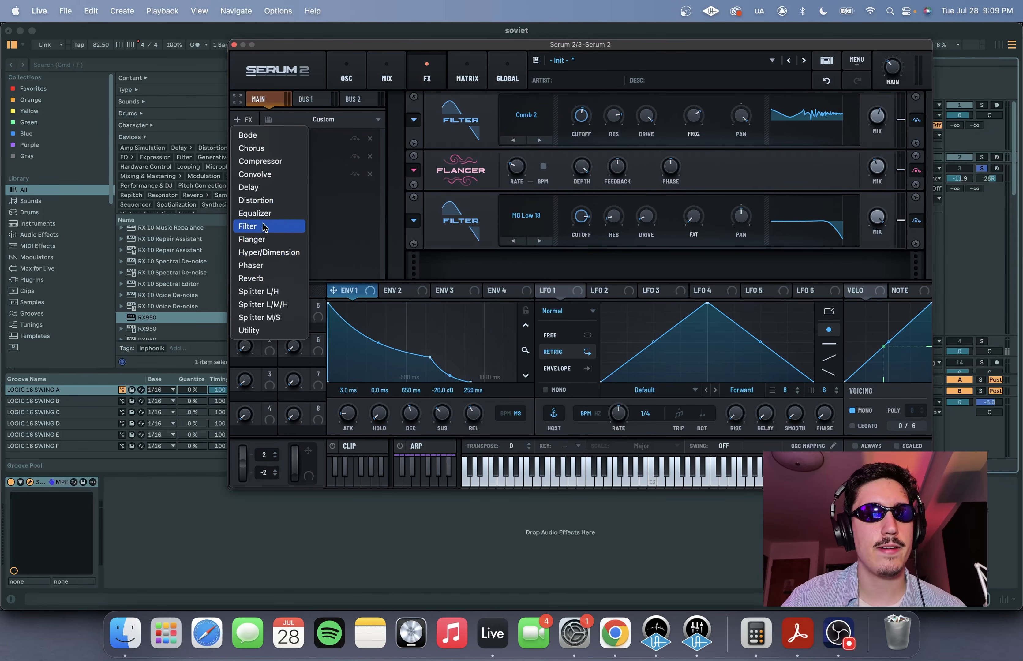
click(258, 213)
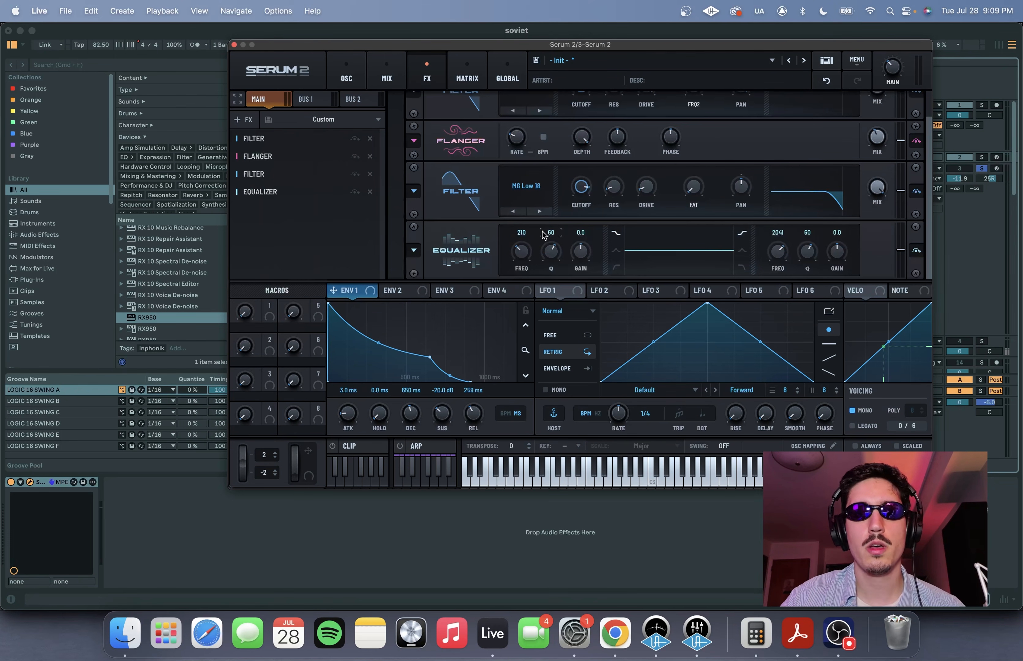
click(616, 268)
drag(546, 252, 541, 274)
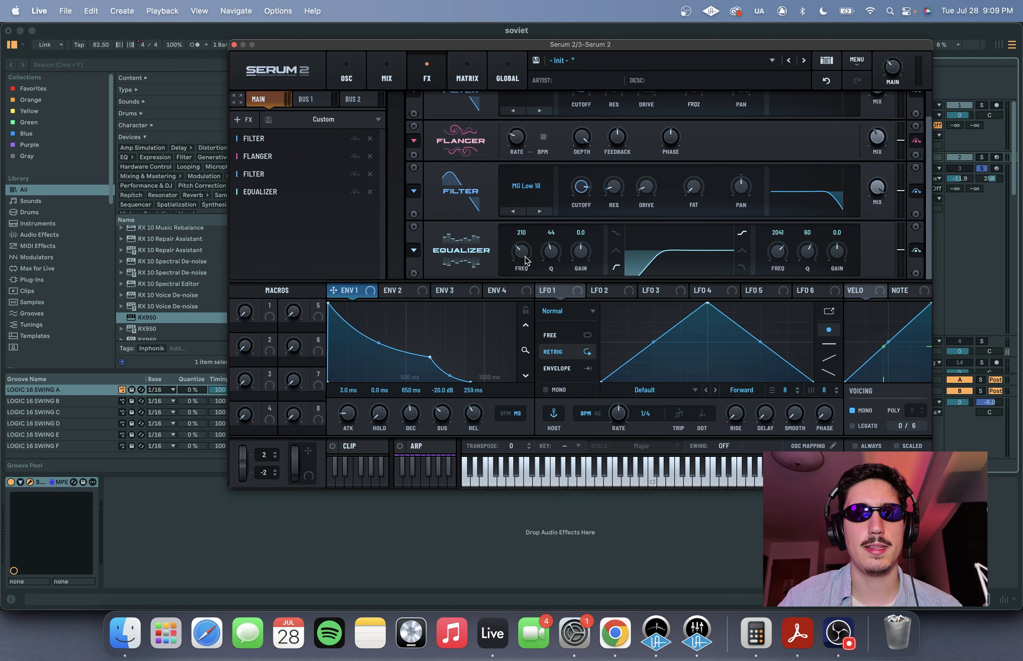
double_click(522, 233)
text(250)
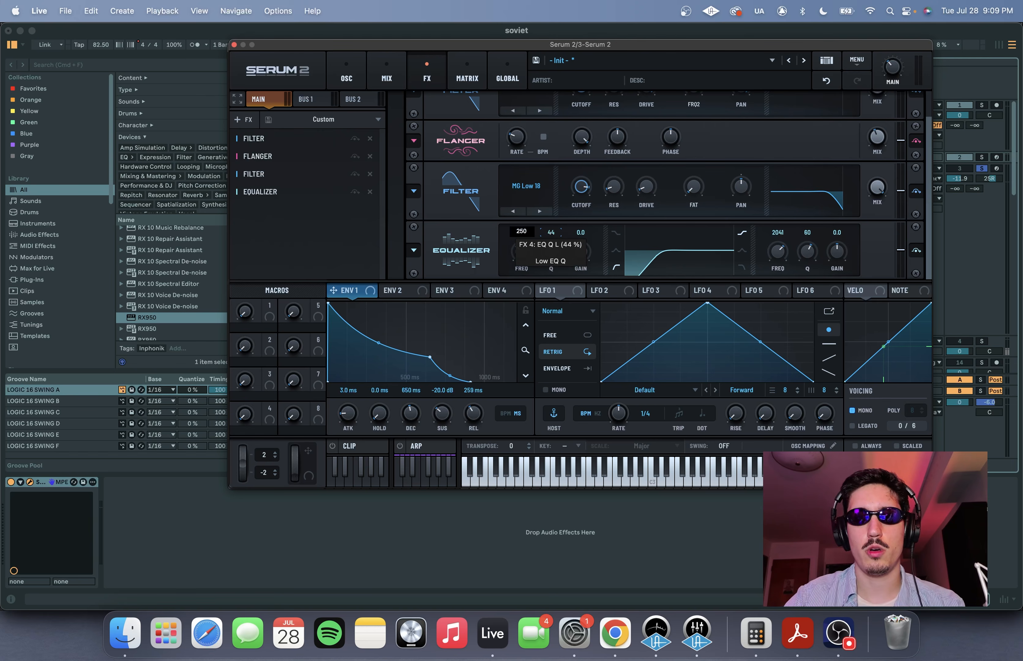
key(Return)
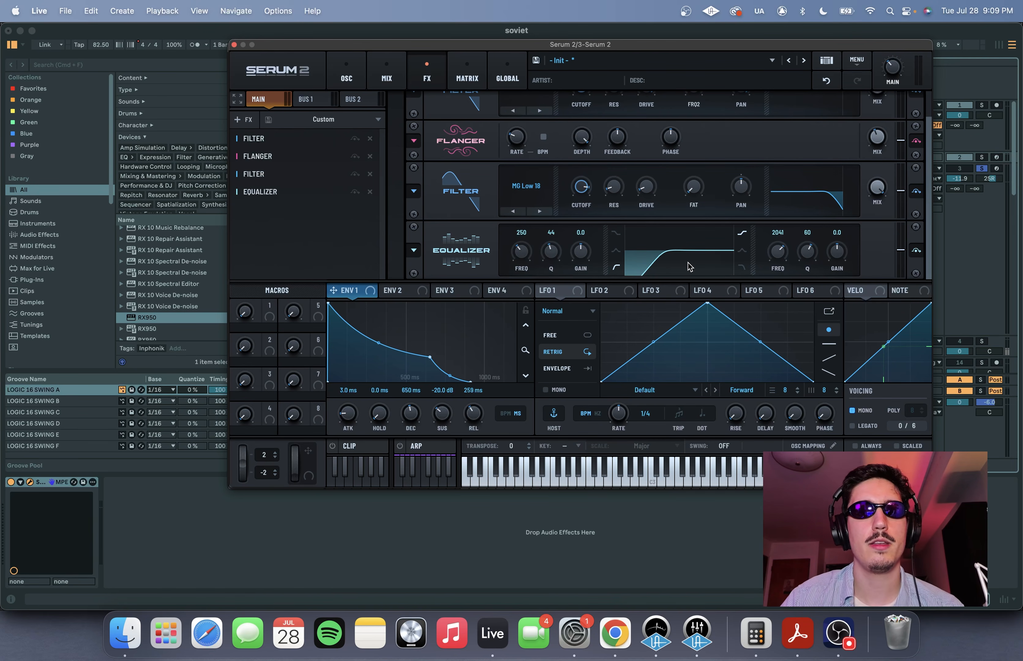
key(space)
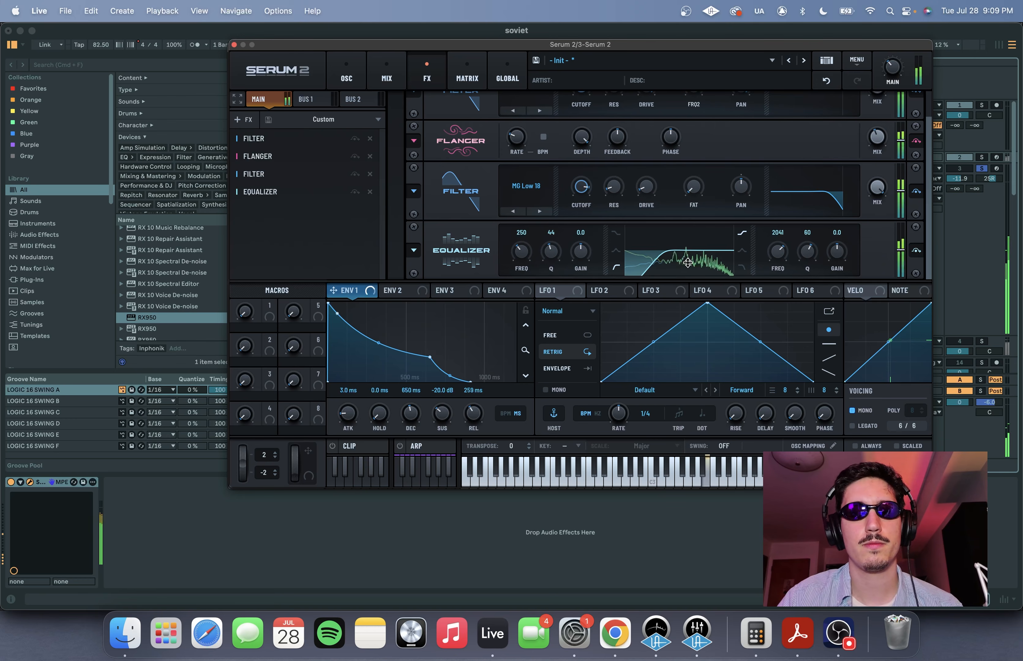
- Add a Convolve effect after the equalizer and load the factory long impulse Caster Big Verb
click(242, 119)
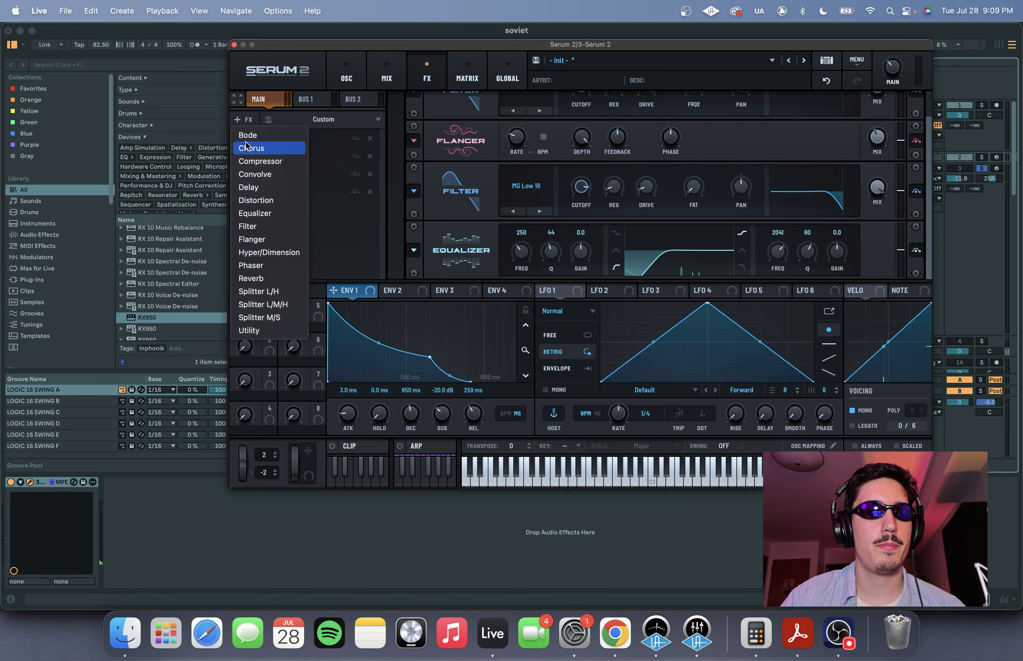
click(282, 182)
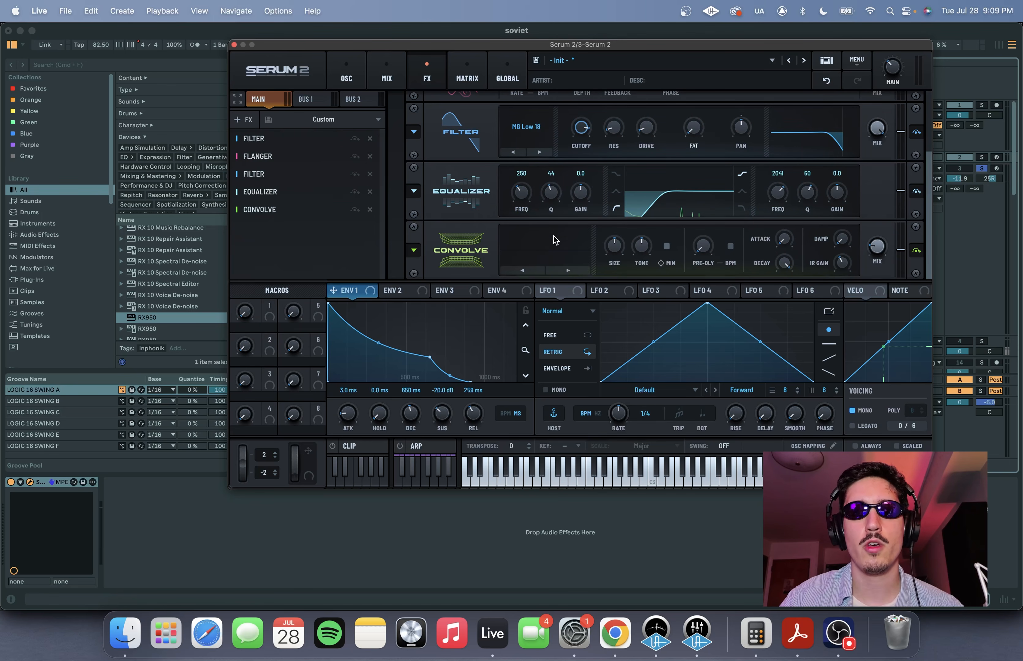
click(533, 248)
mouse_move(537, 271)
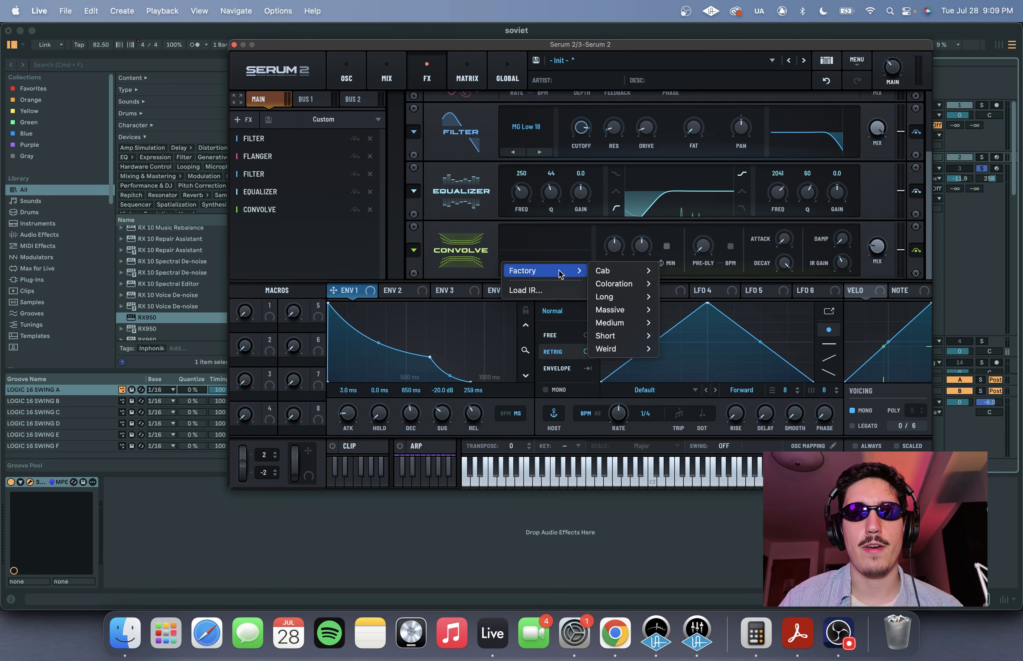
mouse_move(629, 296)
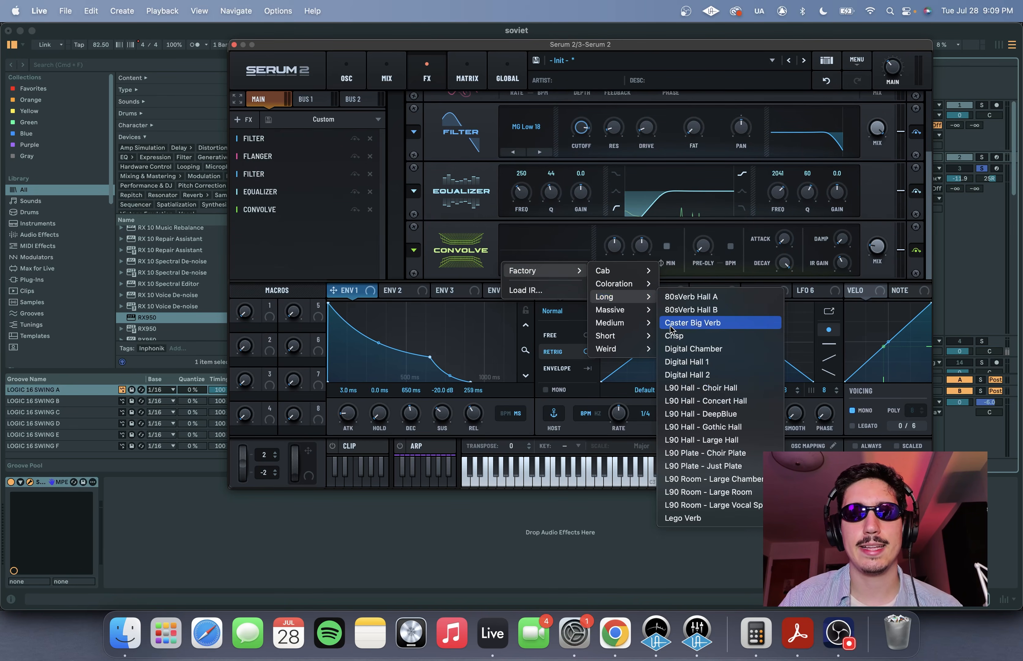
click(710, 329)
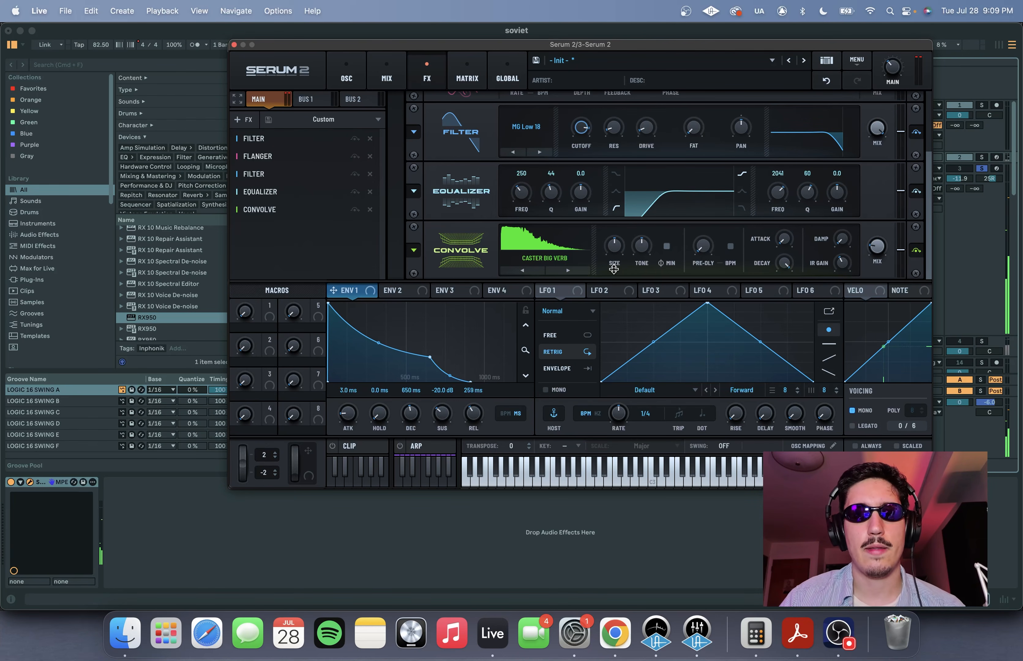
- Reduce the Convolve effect's size and lower its mix slightly
click(616, 247)
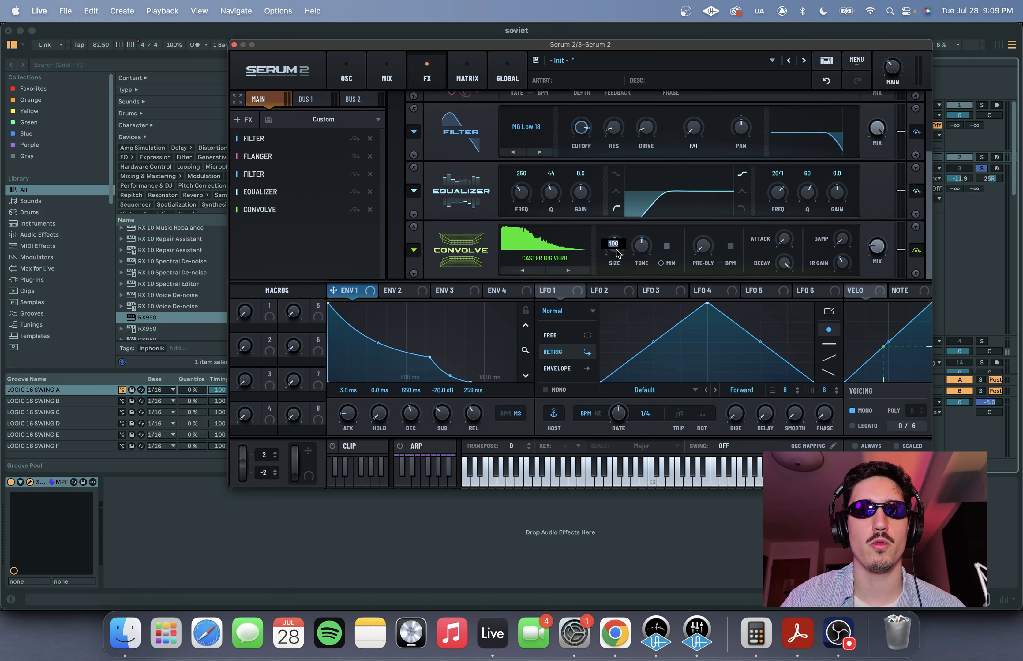
text(40)
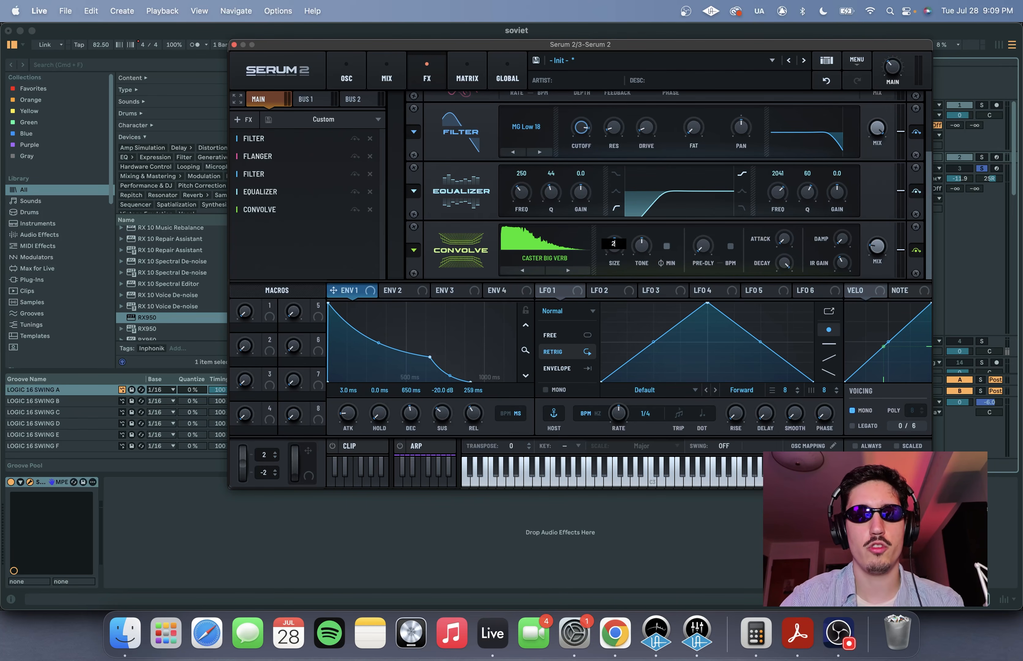
key(Return)
drag(885, 254, 886, 257)
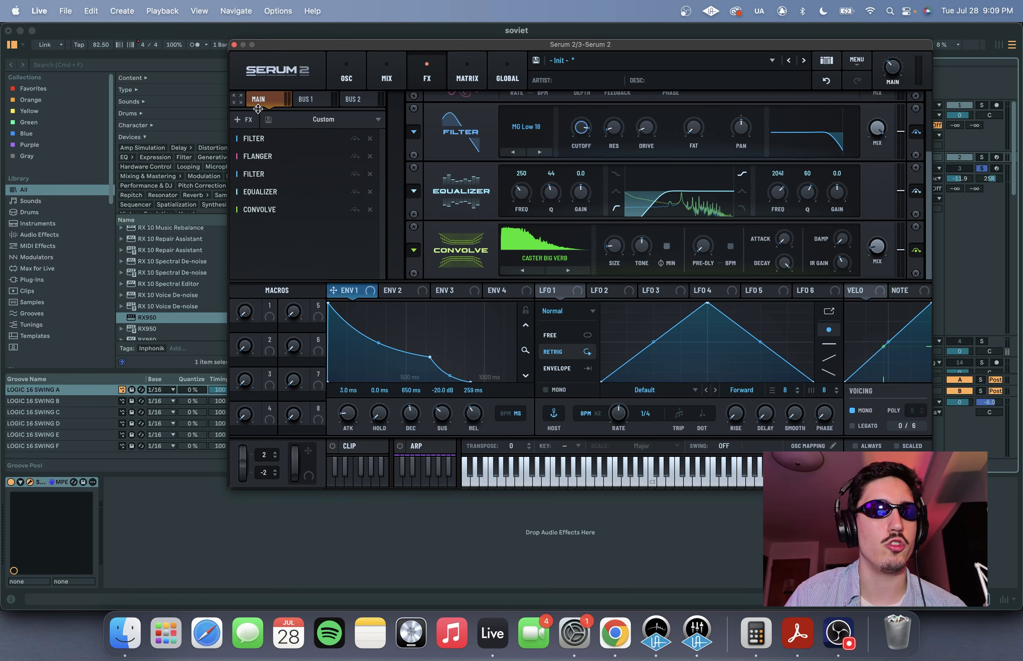
- Add a third Filter after the Convolve effect, set to MG Low 18 with a cutoff of 8000
drag(329, 47, 327, 50)
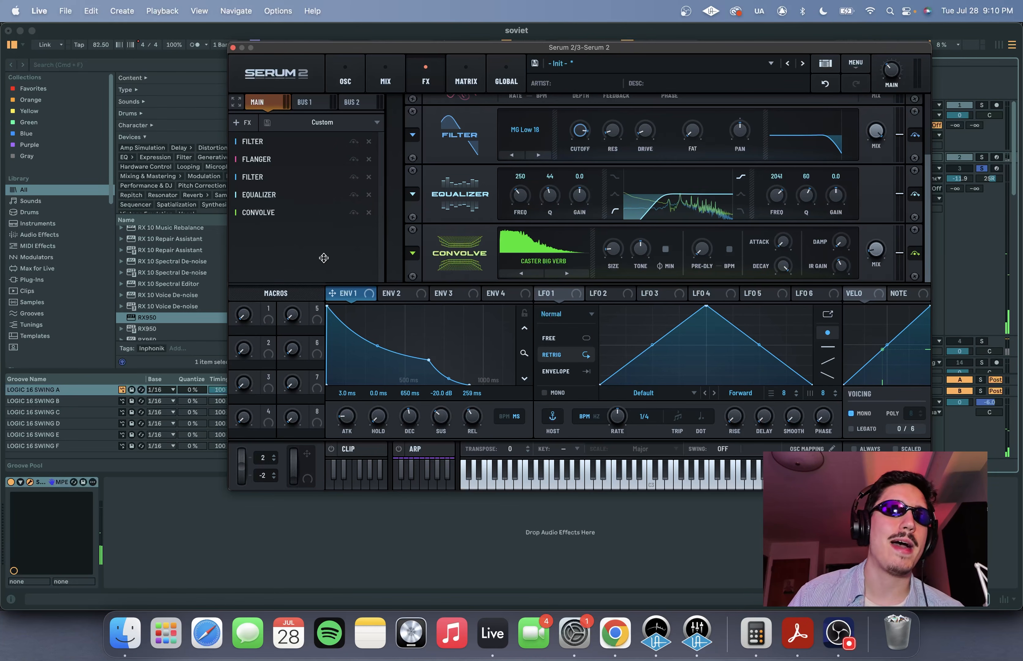
click(243, 124)
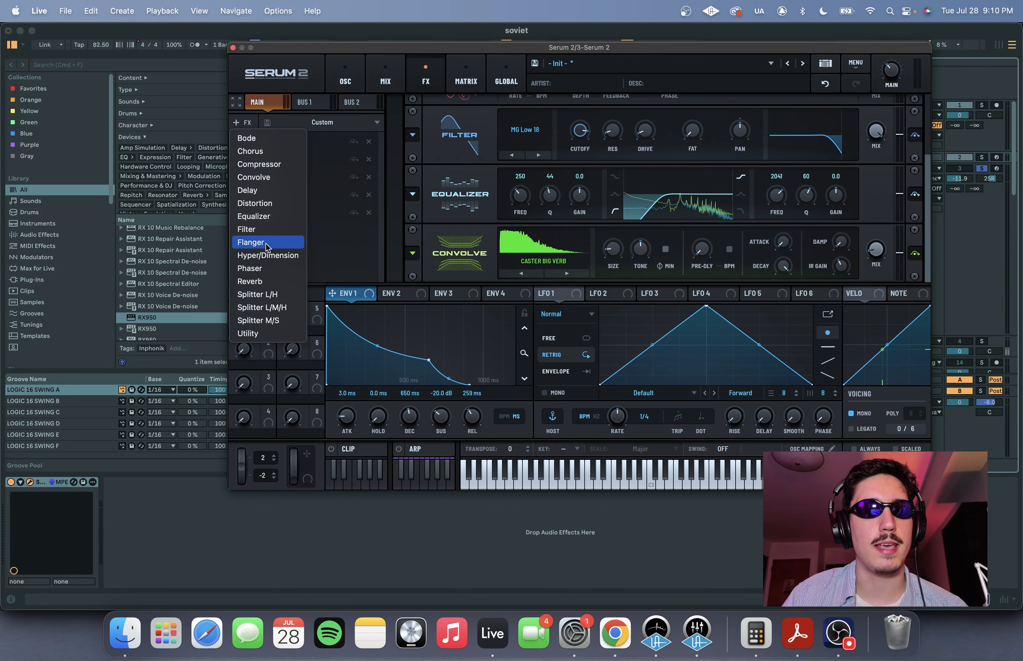
click(258, 229)
click(539, 274)
click(539, 274)
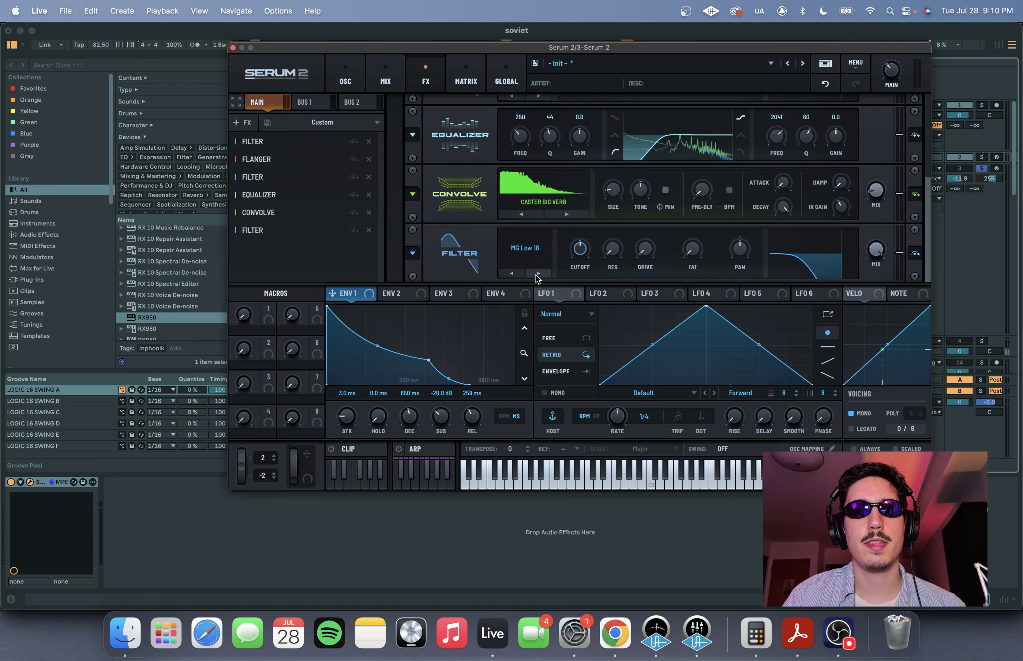
double_click(584, 252)
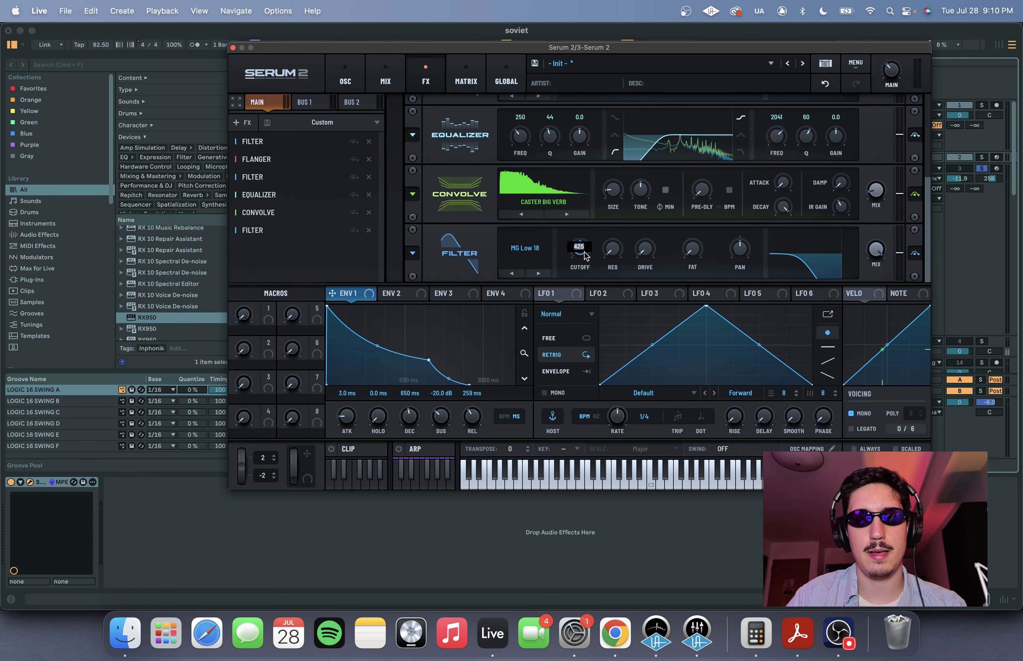
text(8000)
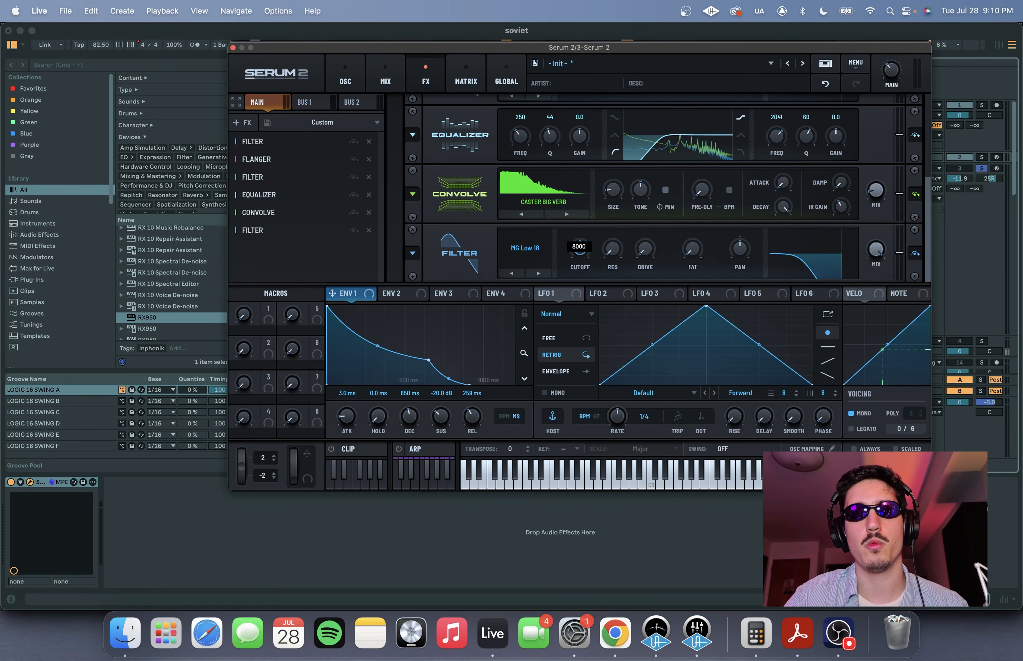
key(Return)
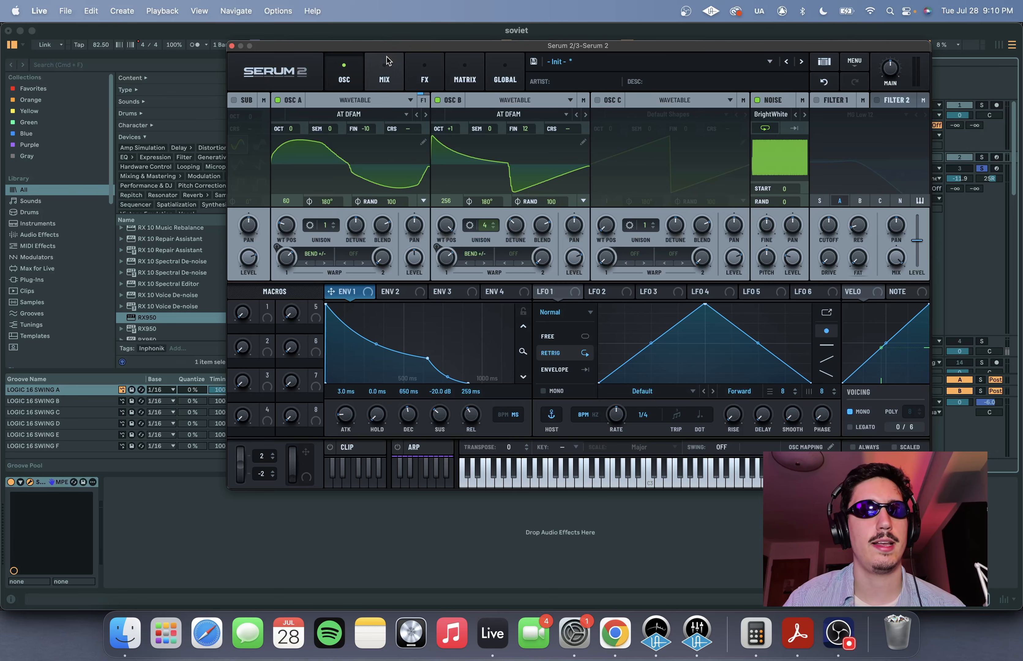
click(424, 71)
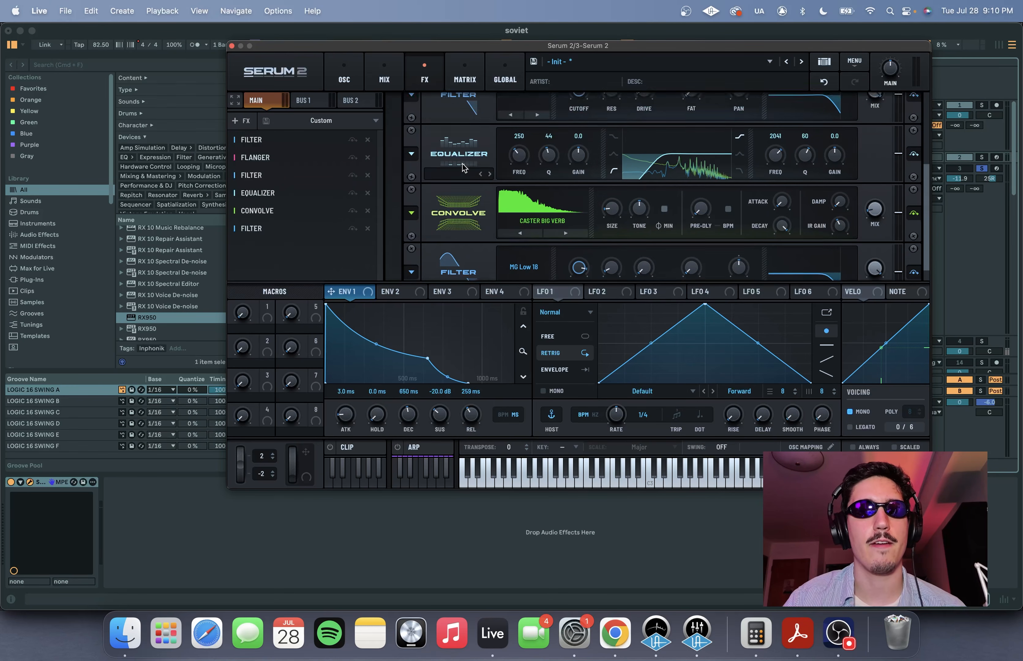
scroll(463, 167, up, 5)
click(344, 81)
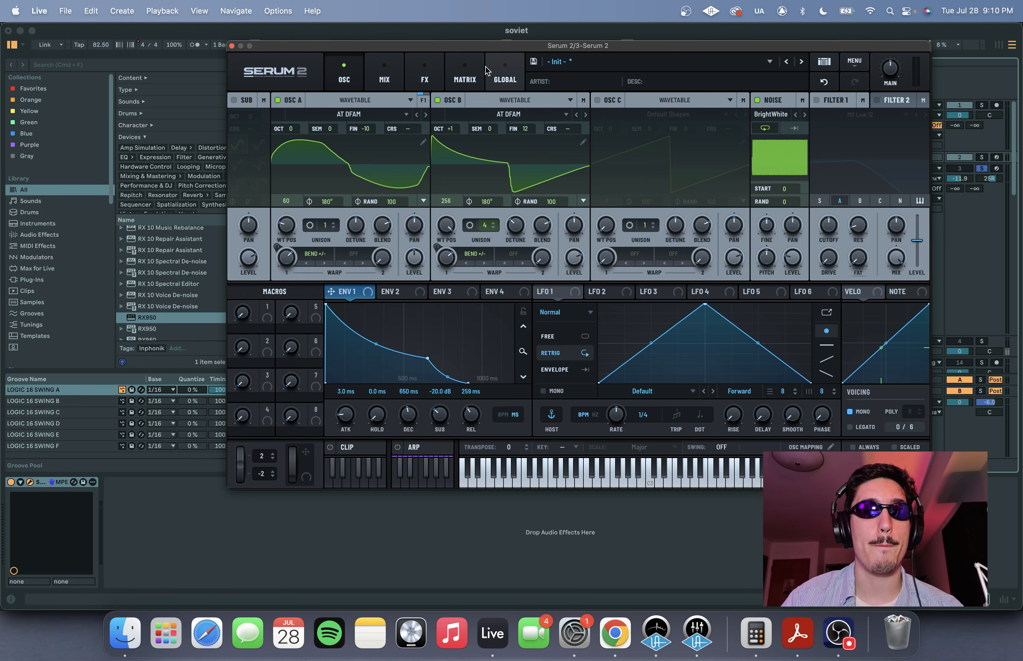
- Load a Random (Curved) shape into LFO 1 and generate a second random curve in its place
click(561, 294)
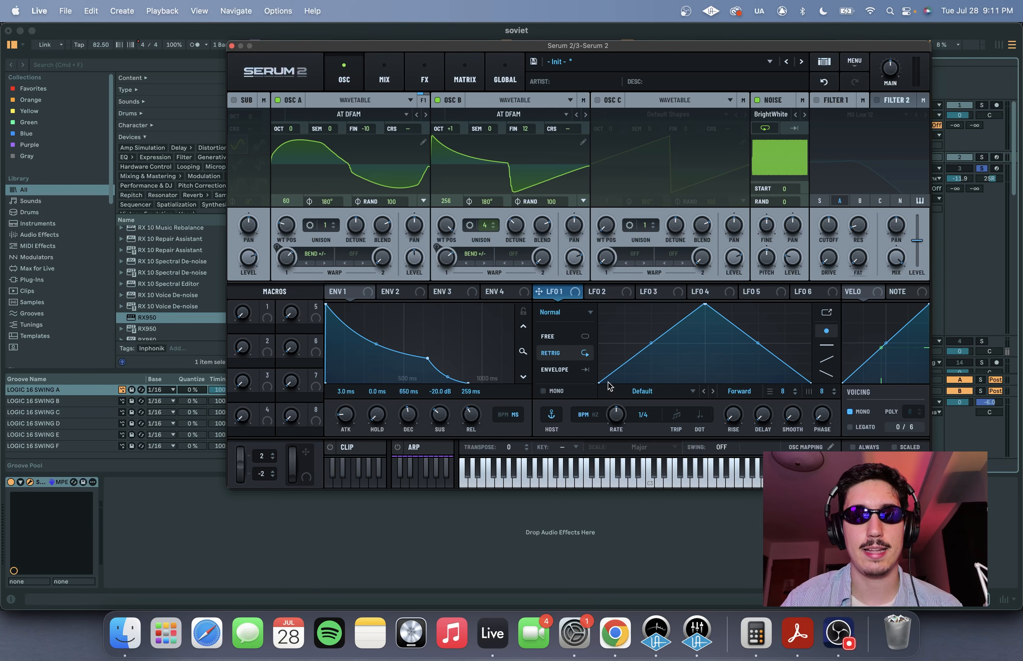
click(633, 392)
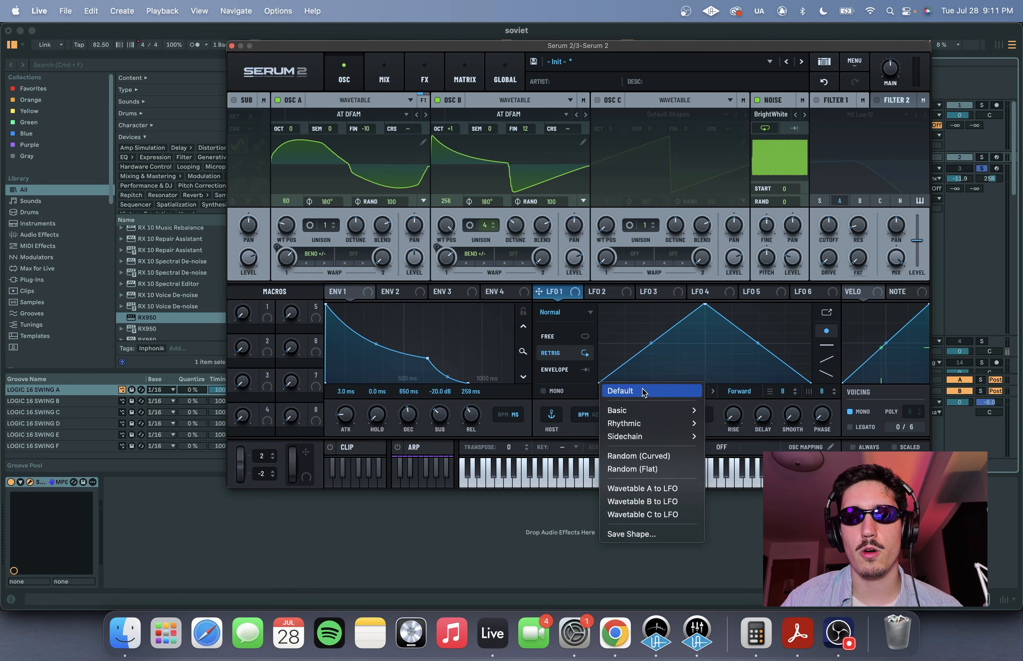
click(644, 460)
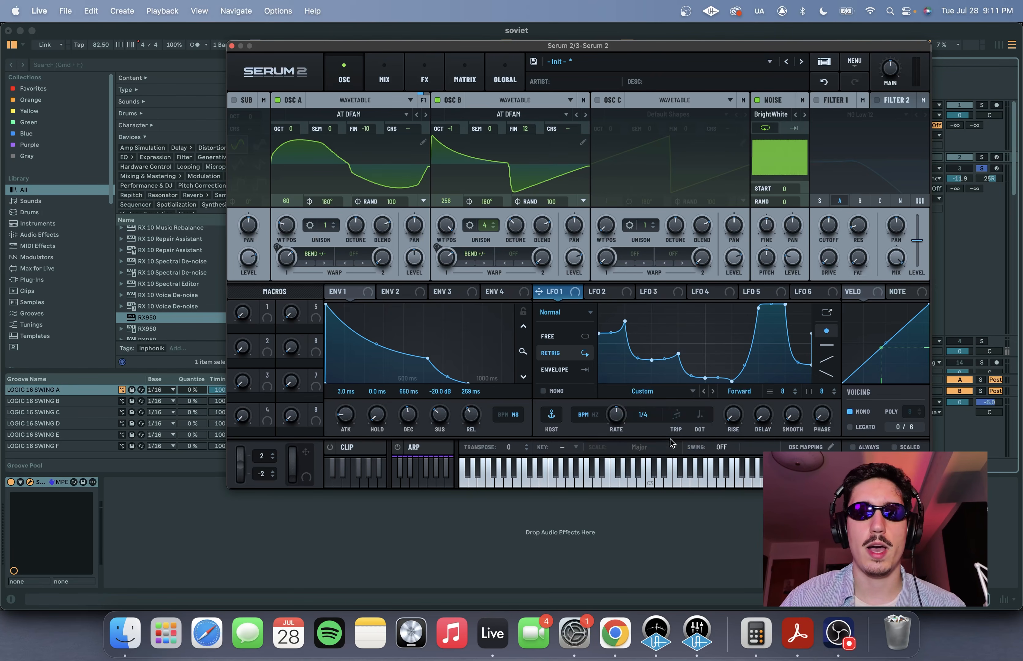
click(647, 393)
click(651, 454)
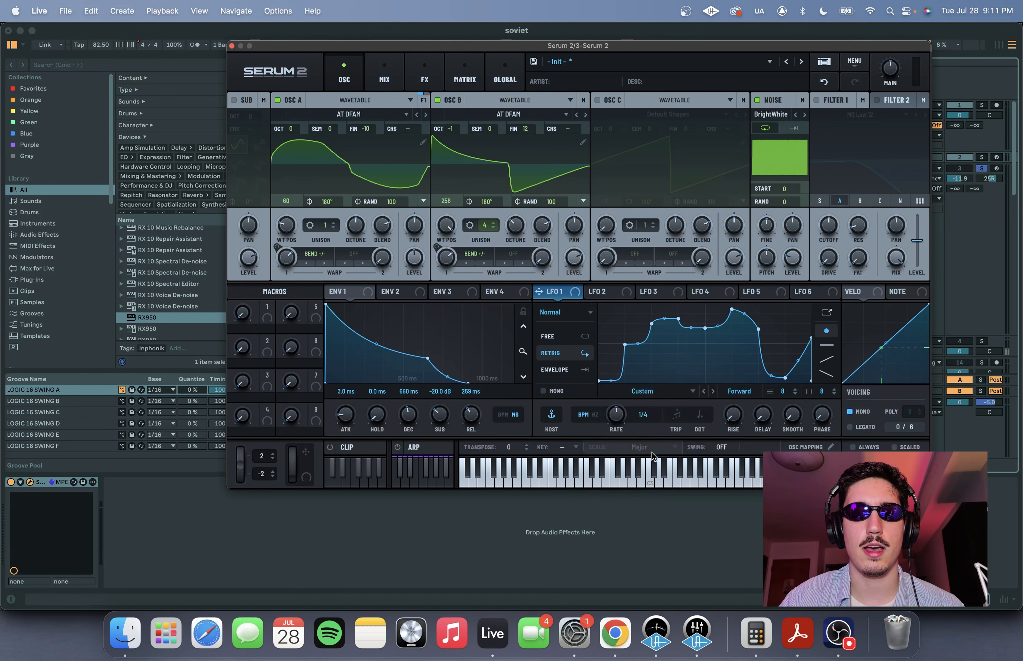
- Generate another random curve for LFO 1 and assign LFO 1 to oscillator B's fine tuning
click(648, 392)
click(642, 459)
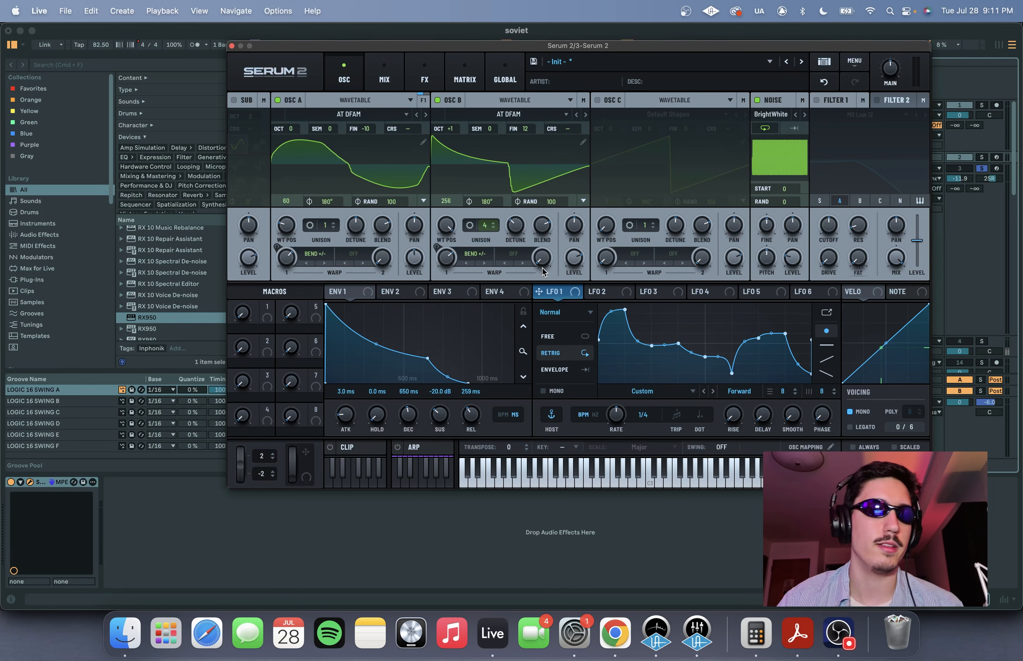
drag(559, 295, 527, 134)
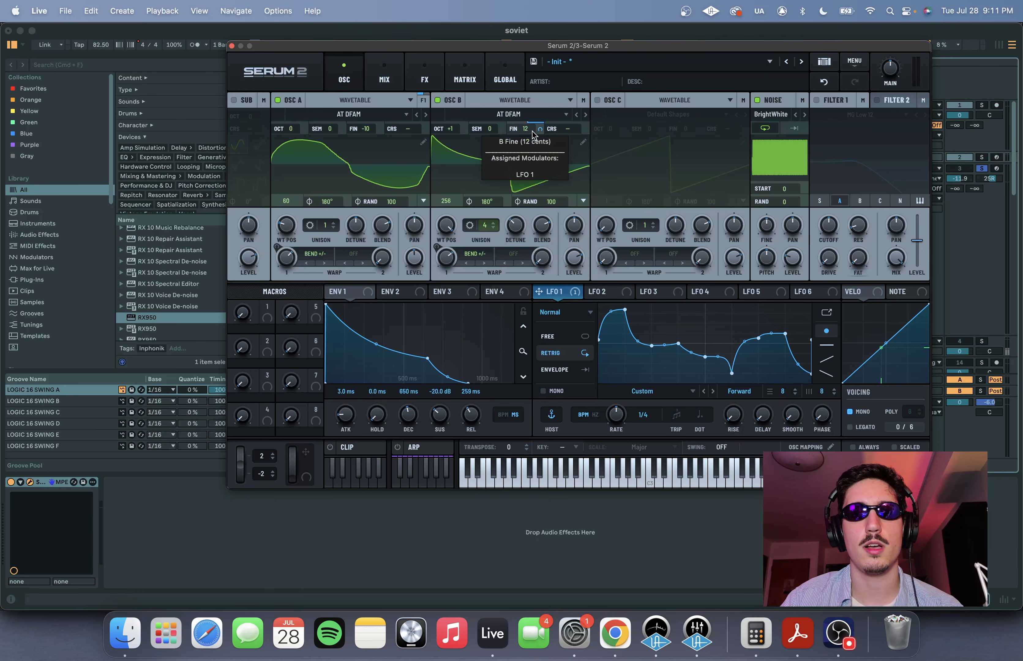
- Set LFO 1's rate to 0.9 Hz and its modulation amount on oscillator B's fine tuning to 10%
drag(526, 44, 520, 27)
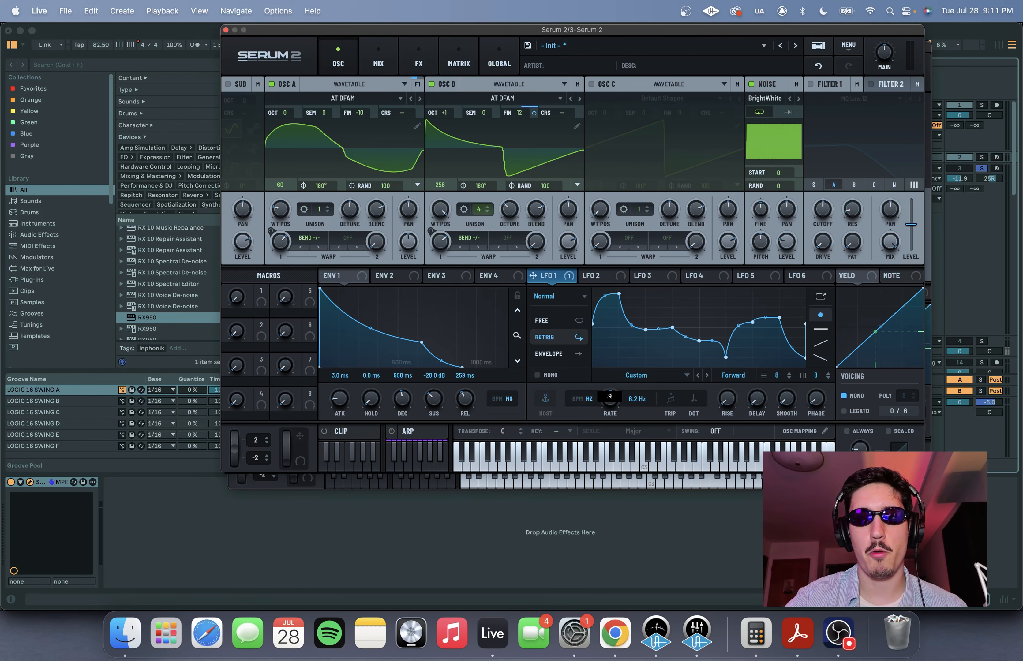
key(Return)
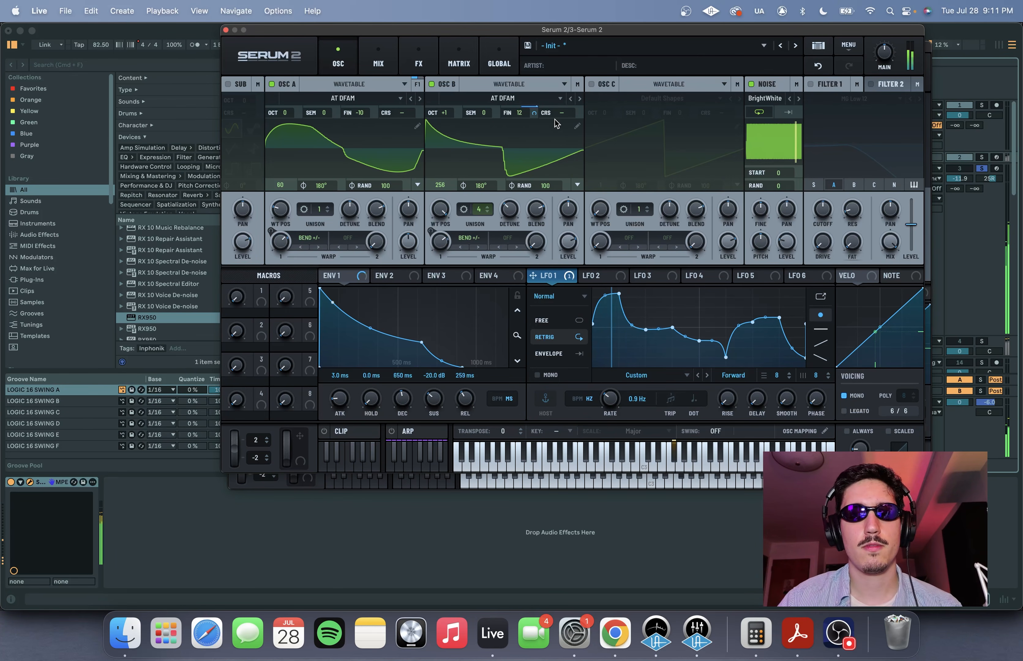
mouse_move(535, 112)
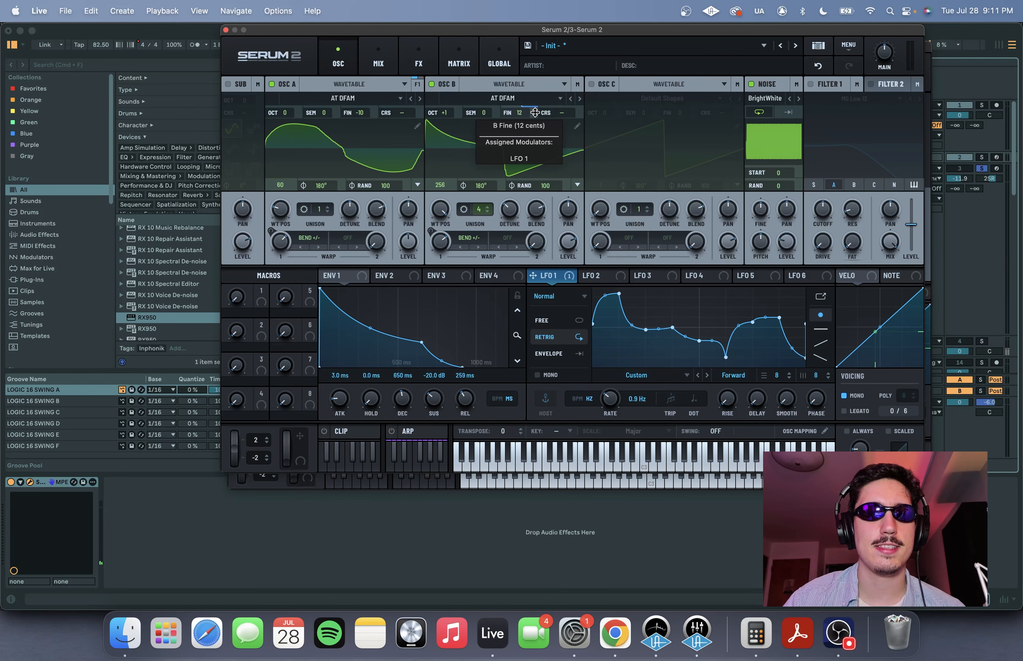
drag(535, 112, 535, 117)
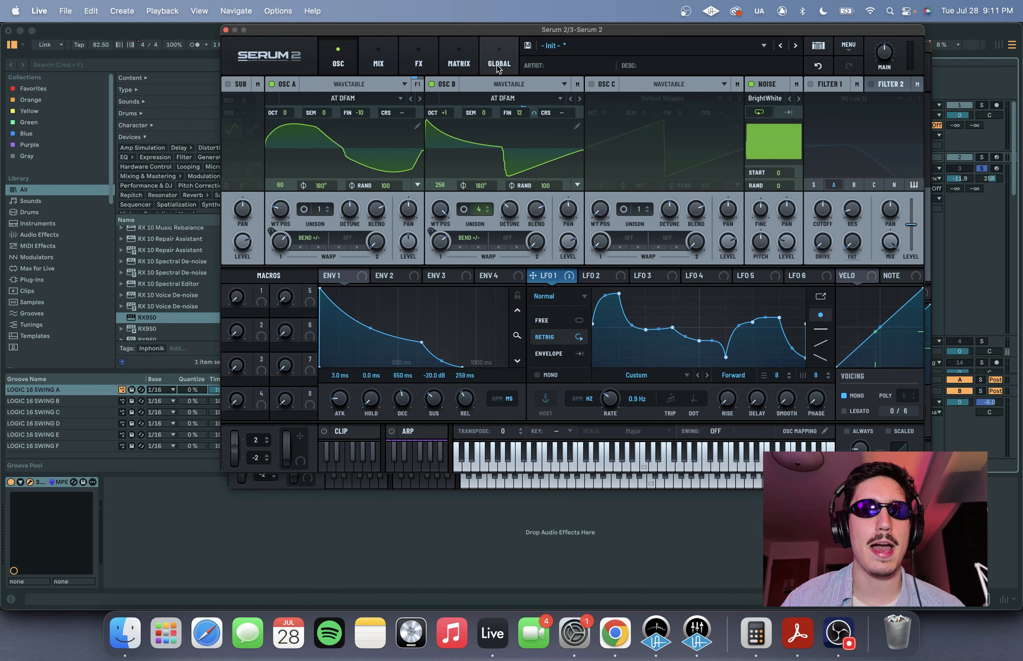
- In the modulation matrix, assign Macro 1 as the auxiliary source of the LFO 1 to B Fine routing and raise its amount
click(444, 55)
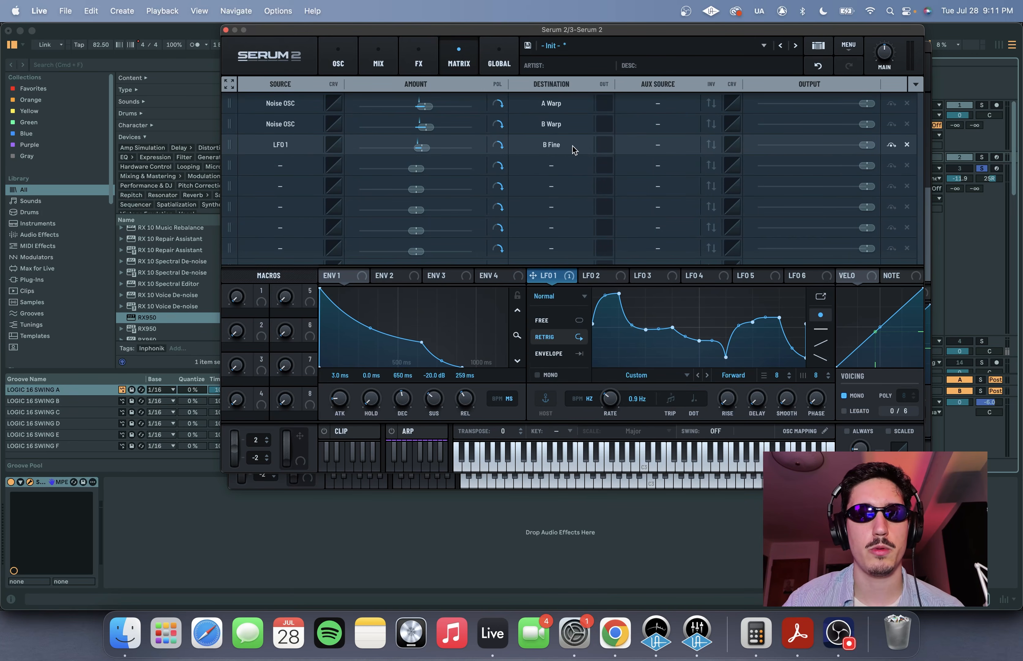
drag(261, 290, 660, 140)
mouse_move(428, 149)
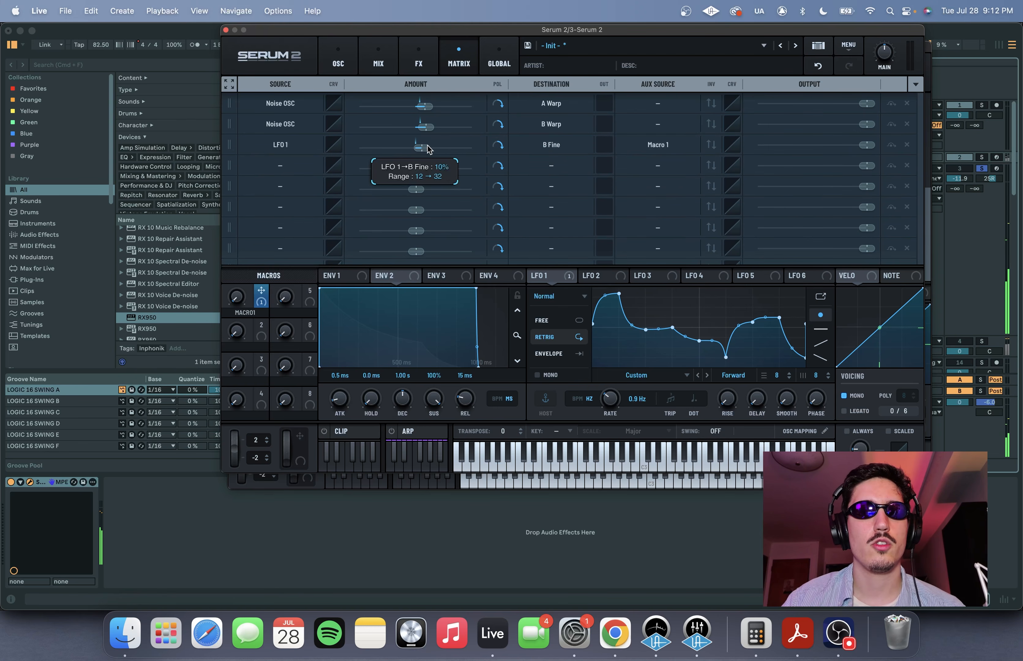
scroll(451, 149, up, 3)
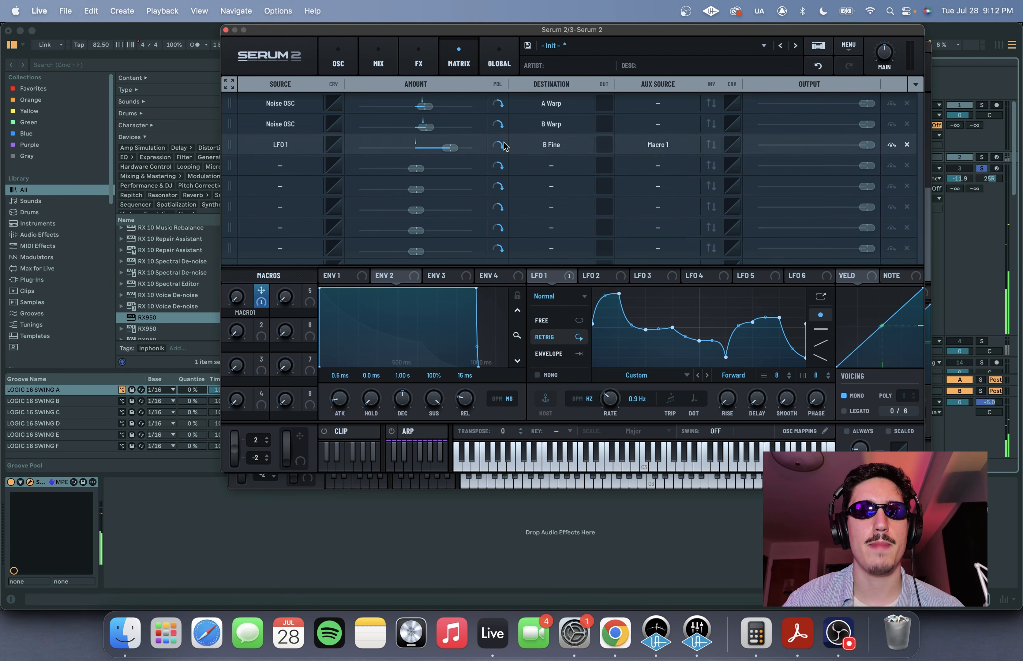
- Try Macro 1 at higher settings, name it detune, and return to the oscillator view
drag(239, 296, 241, 198)
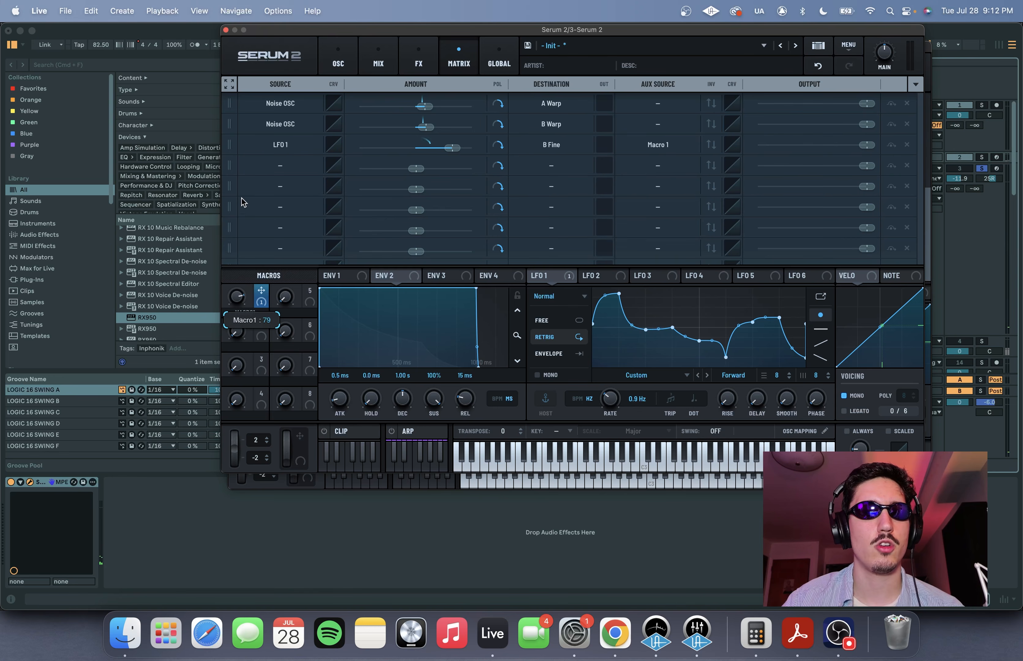
drag(238, 242, 243, 186)
mouse_move(242, 295)
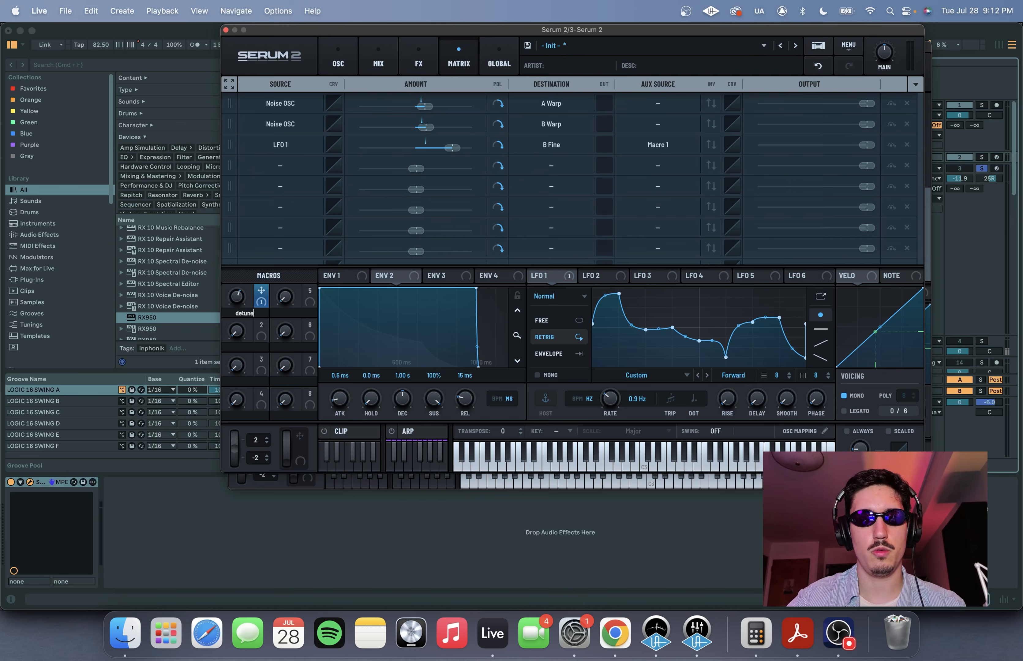
key(Return)
click(338, 60)
mouse_move(238, 300)
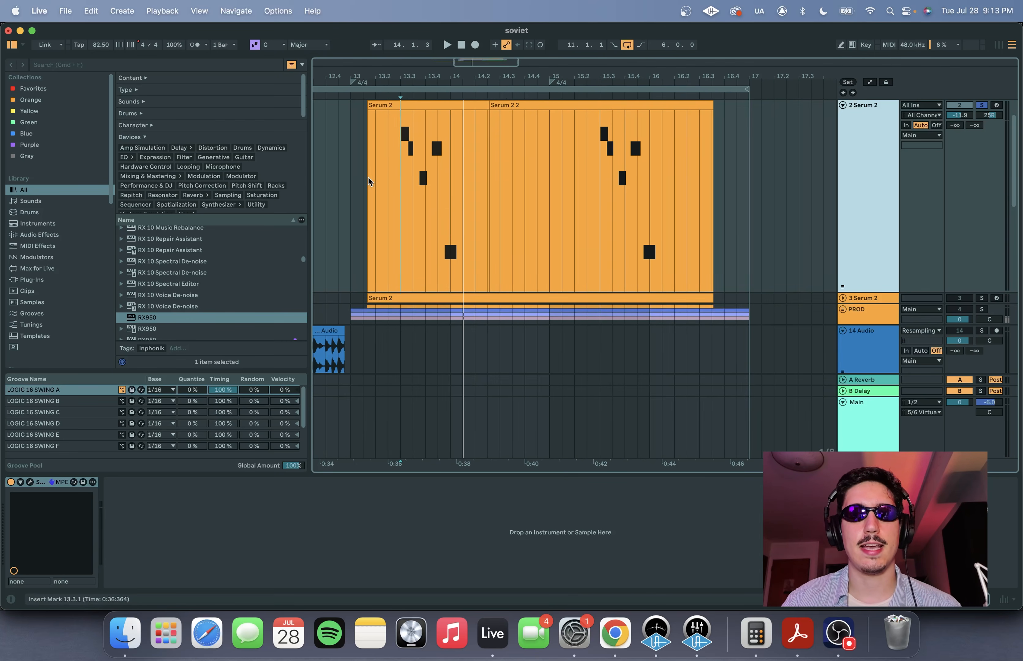
- Play back the soloed Serum 2 lead in the arrangement from 13.3.1
click(402, 150)
key(space)
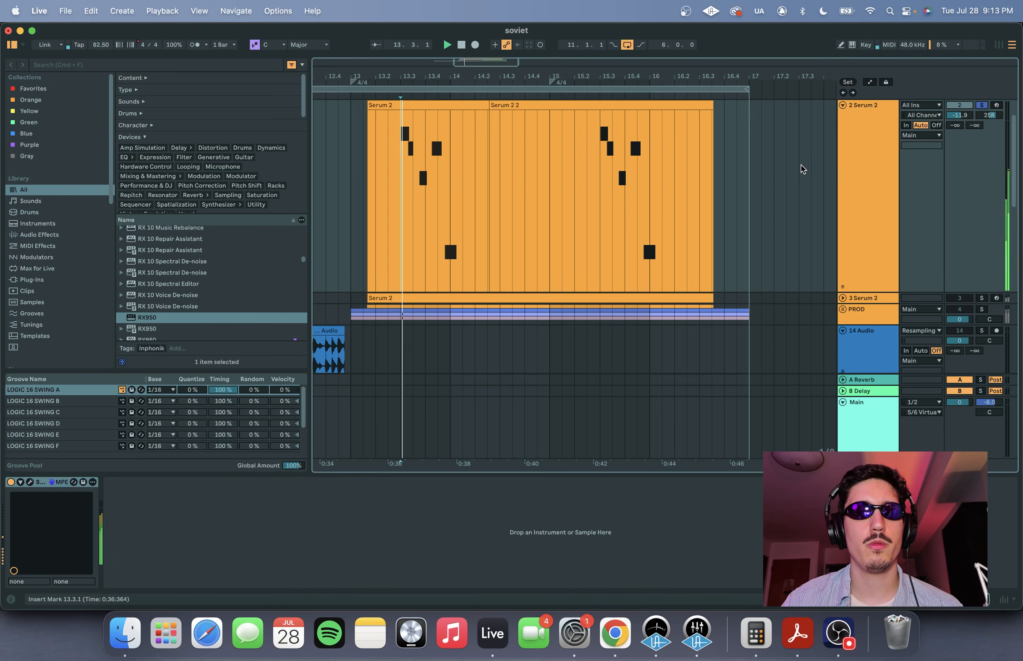
key(space)
scroll(798, 169, down, 5)
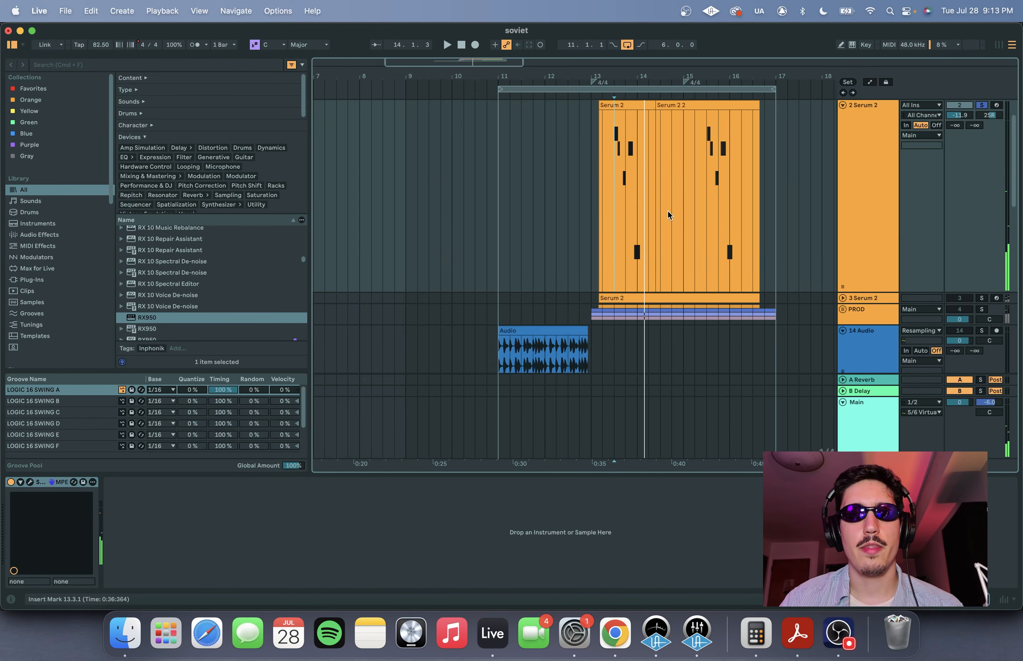
scroll(669, 212, down, 6)
scroll(716, 207, up, 2)
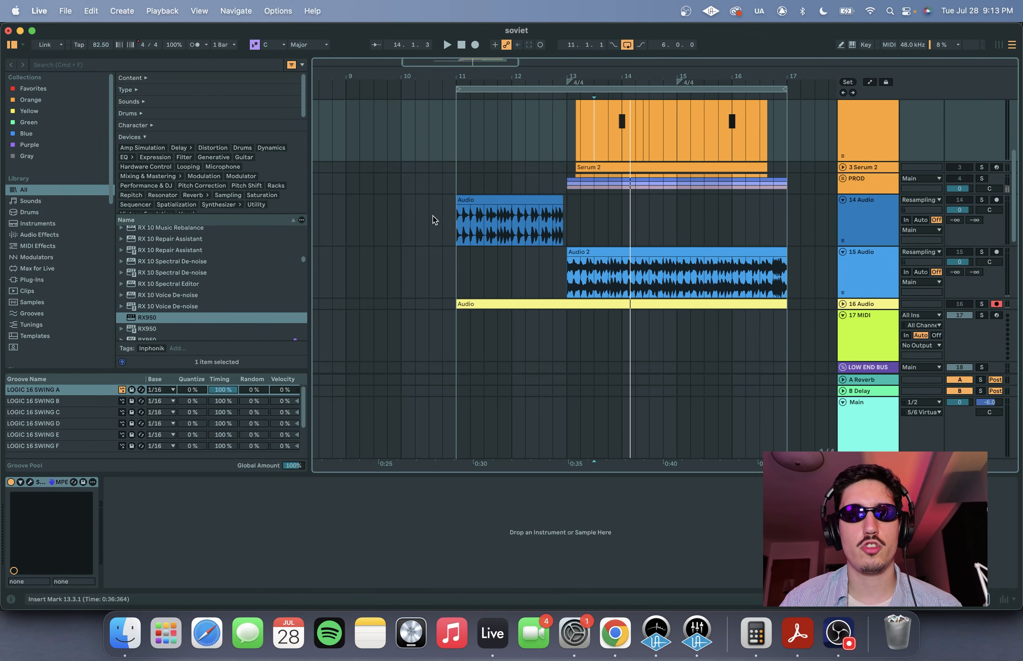
- Solo the 14 Audio track, play its clip from bar 11, and enlarge the track's height
click(456, 221)
scroll(765, 221, up, 4)
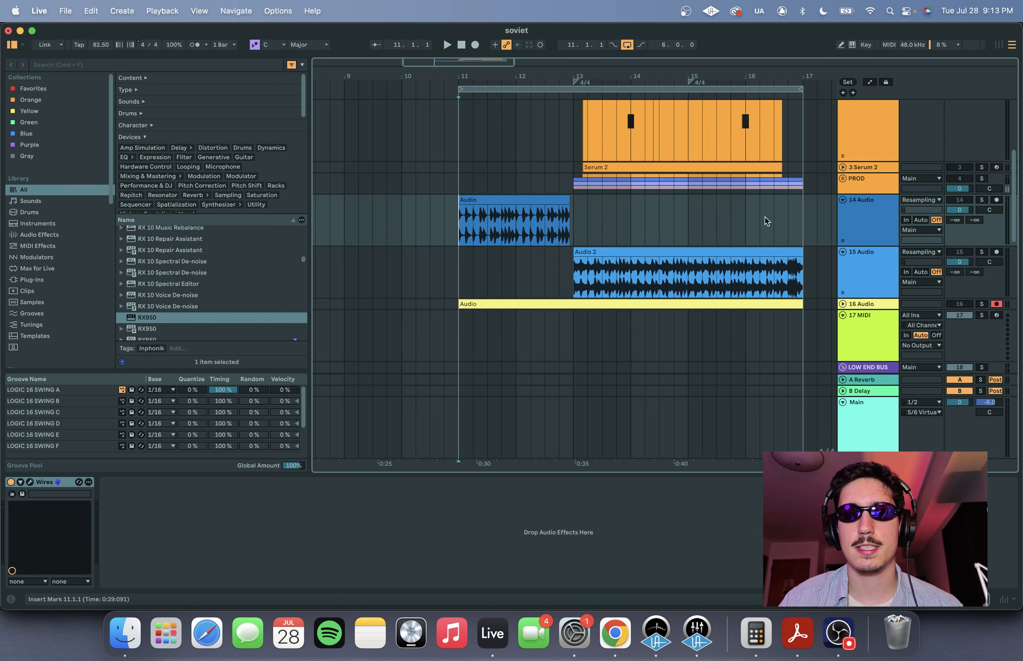
click(844, 178)
click(844, 179)
scroll(579, 215, down, 4)
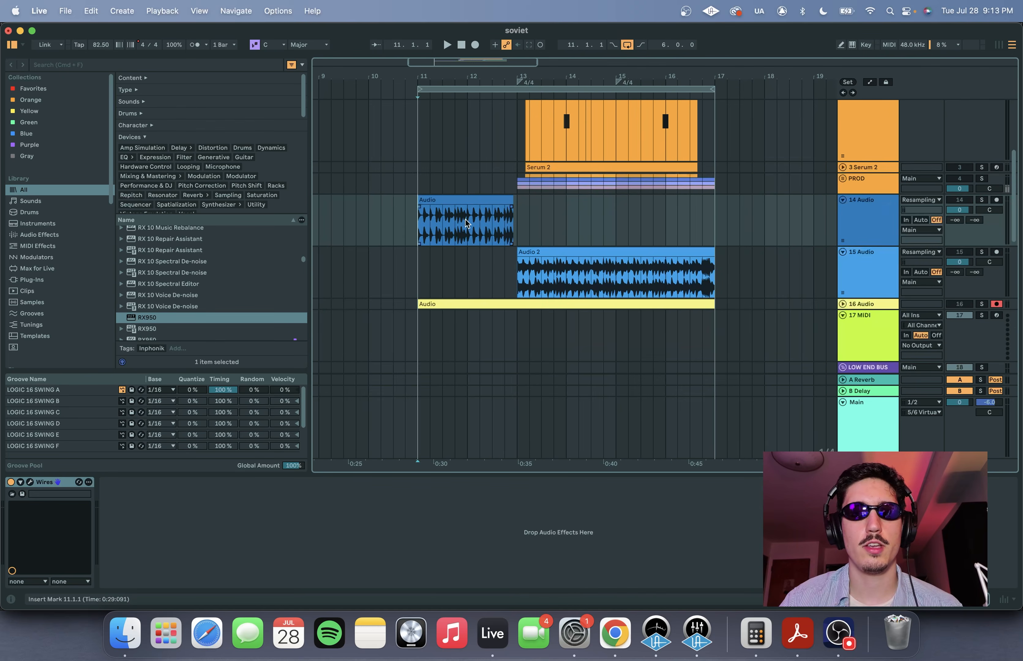
scroll(448, 237, up, 3)
key(space)
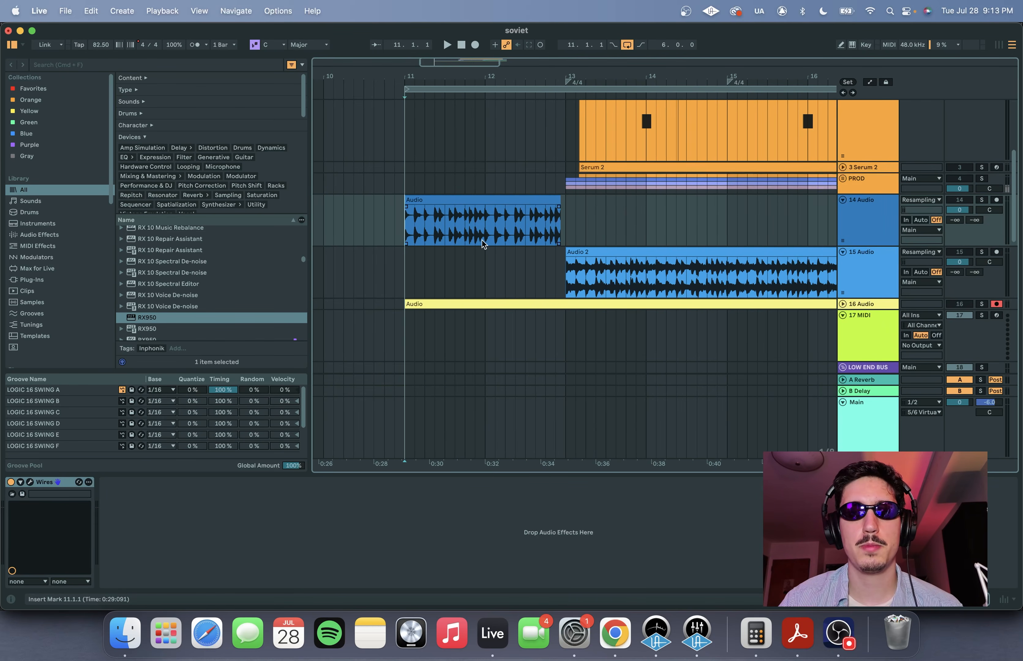
click(982, 200)
drag(875, 247, 875, 278)
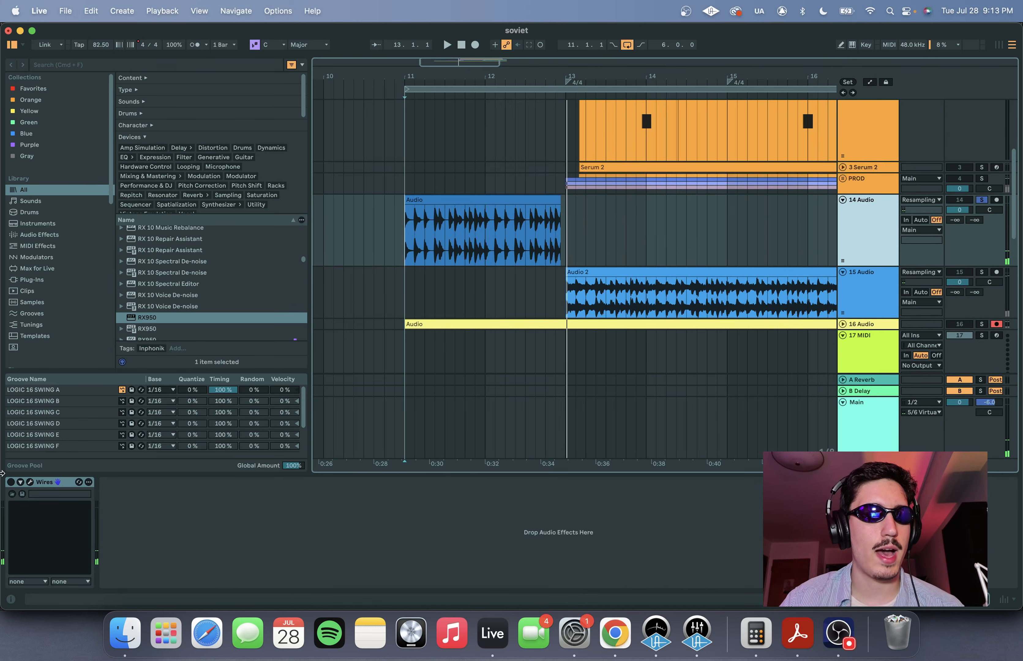
- Open the Wires effect on the 14 Audio track and compare the clip with Wires bypassed and enabled
click(12, 490)
click(30, 483)
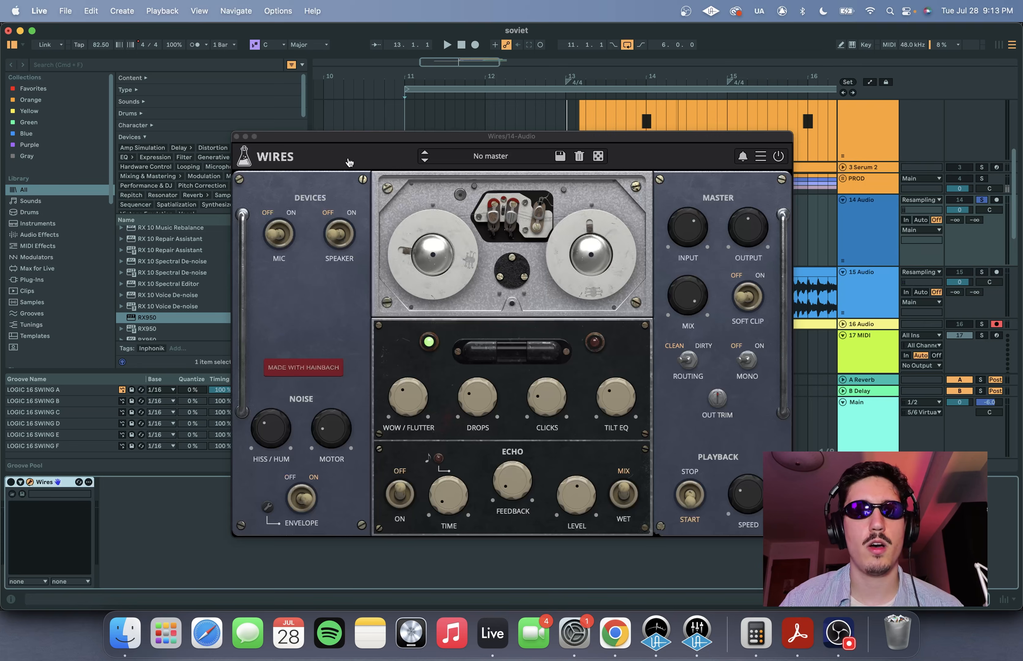
drag(774, 149, 813, 43)
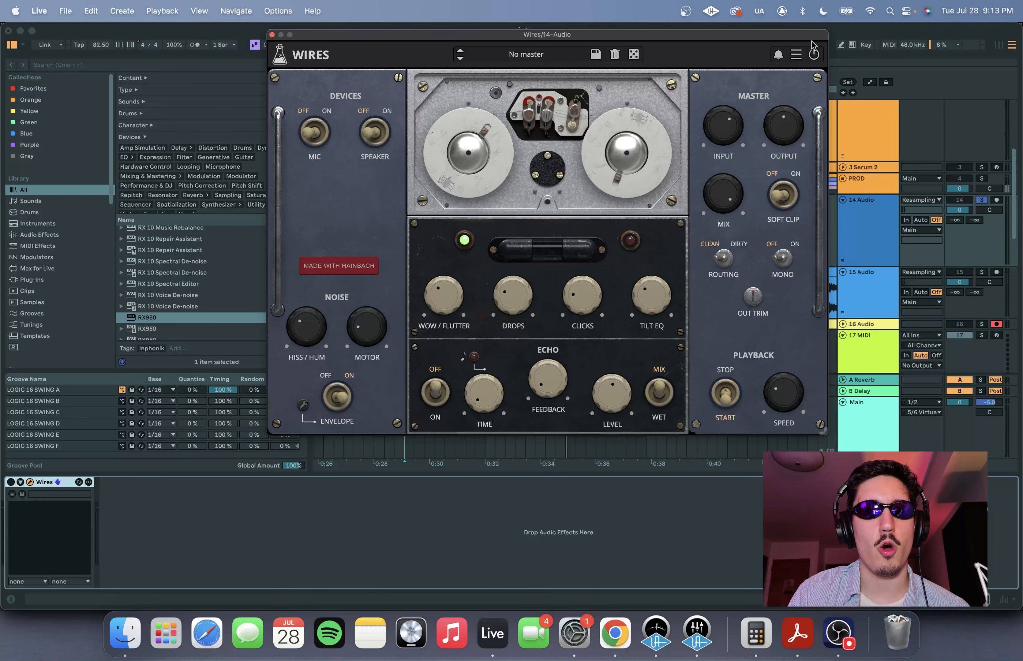
drag(340, 35, 346, 272)
key(space)
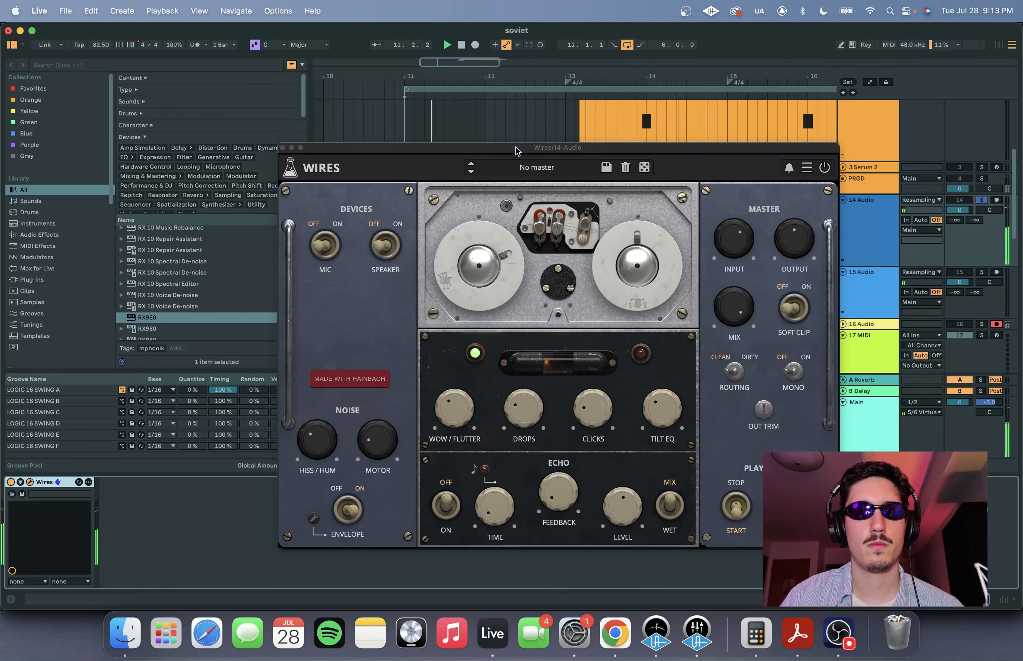
drag(516, 150, 450, 71)
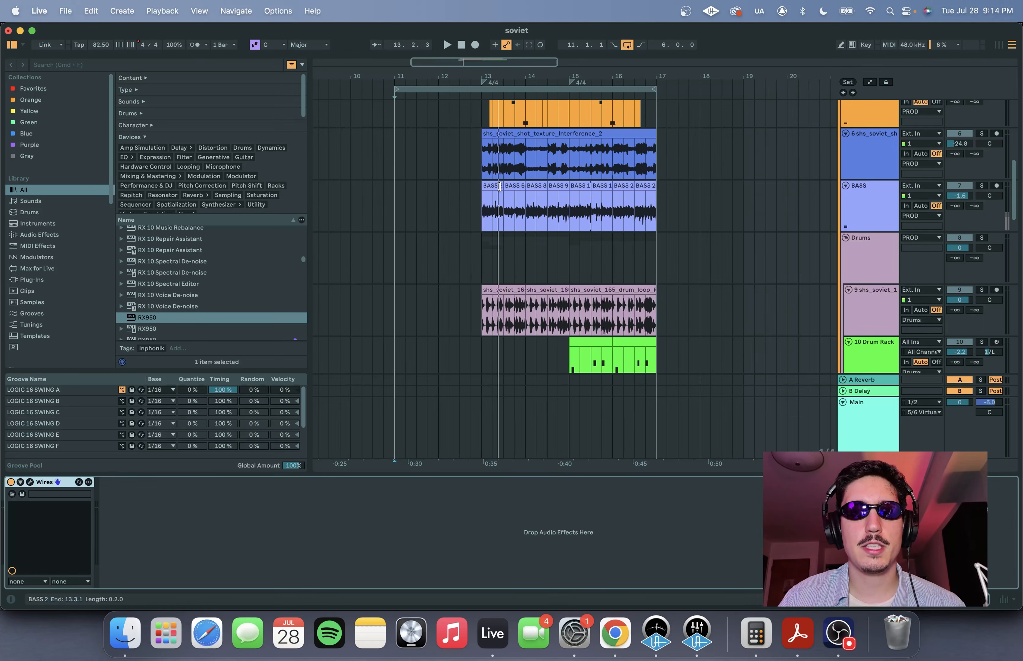
- Solo the shs_soviet_shot_texture_Interference_2 track and play it from bar 13 with its volume raised to -15.6 dB
scroll(529, 181, up, 5)
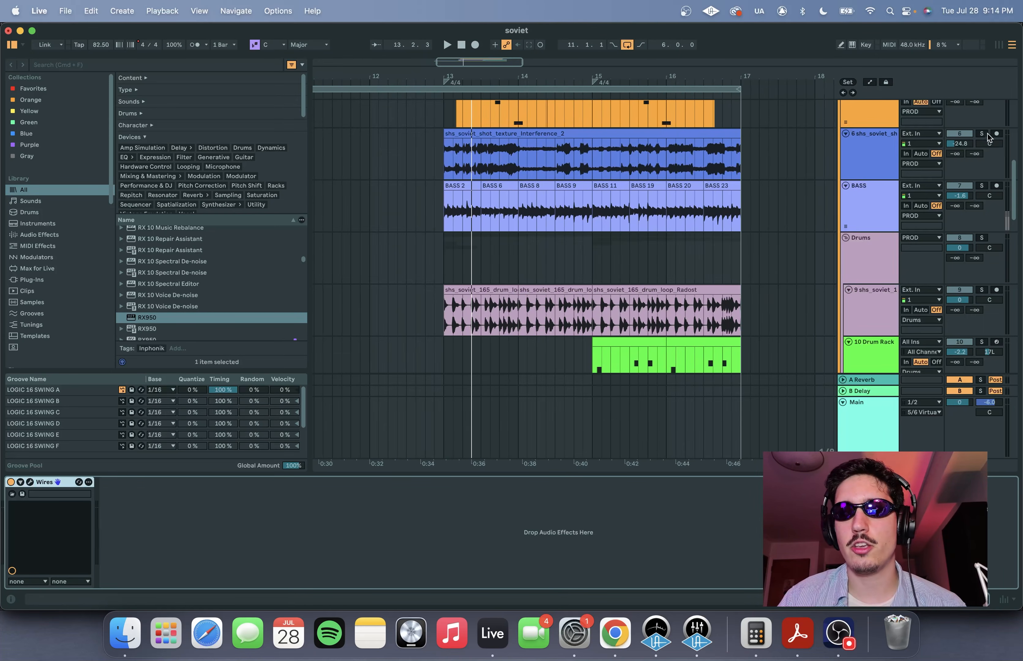
click(983, 135)
drag(448, 154, 735, 171)
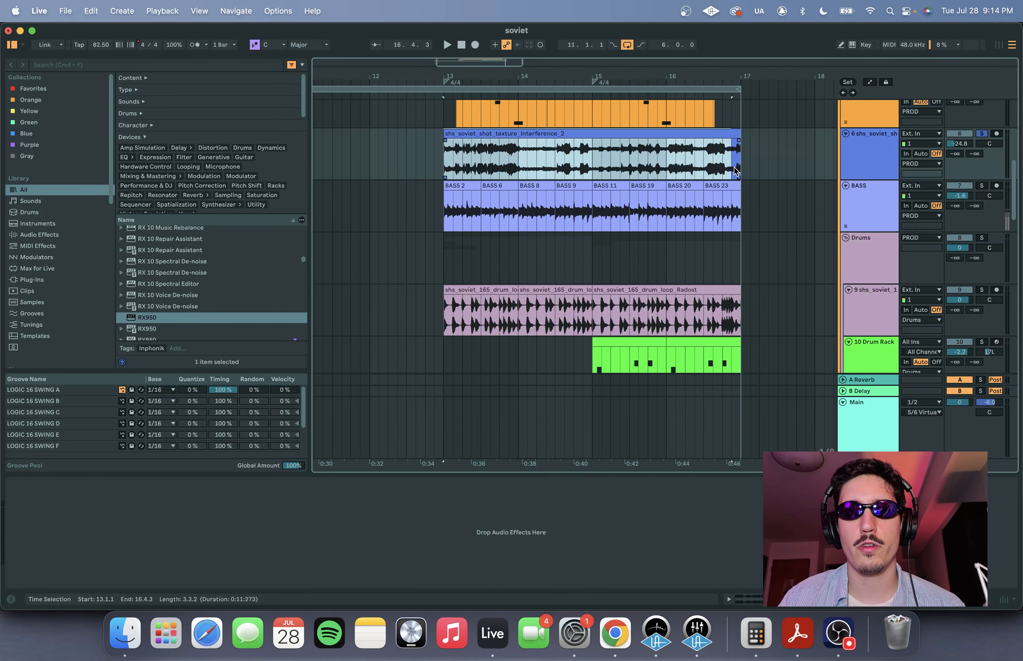
click(575, 167)
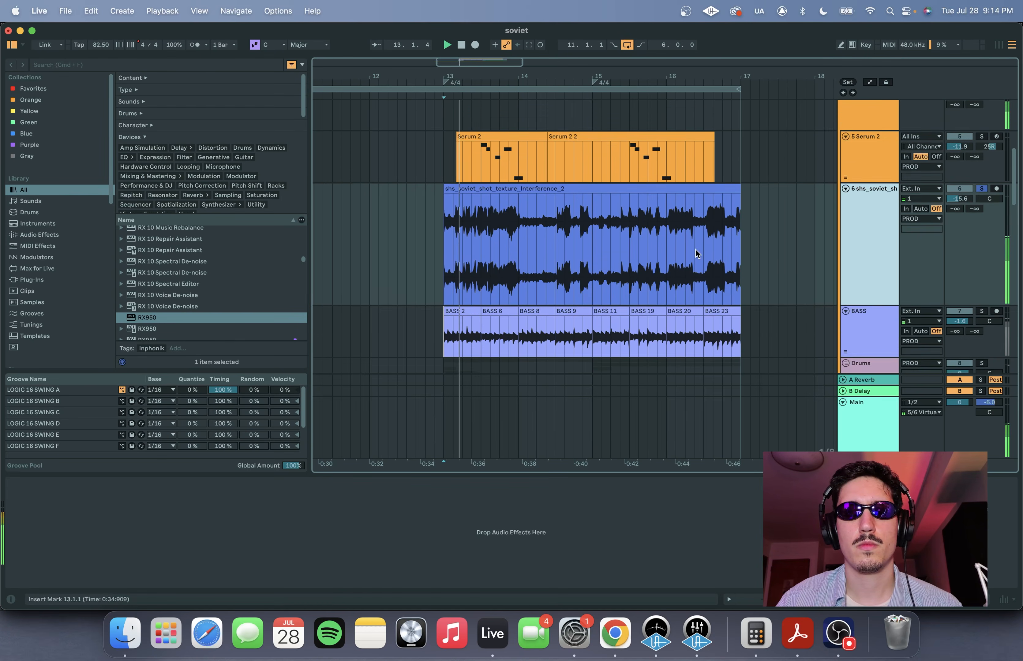
scroll(701, 249, down, 1)
scroll(732, 238, right, 1)
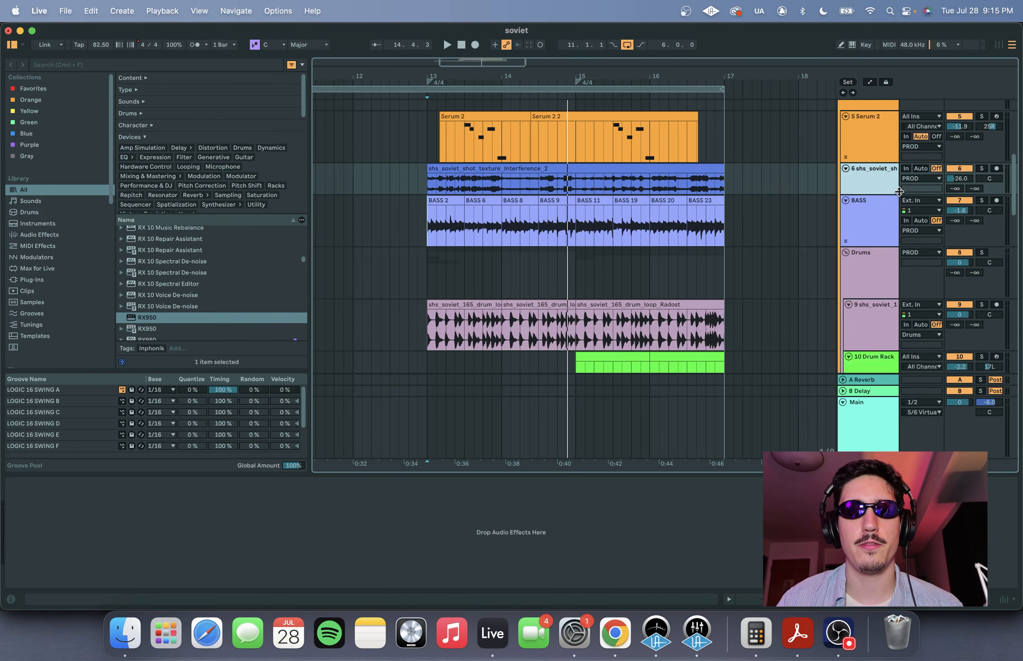
drag(899, 196, 899, 205)
- Enlarge the BASS track, solo it, and play it from bar 13
scroll(737, 210, down, 1)
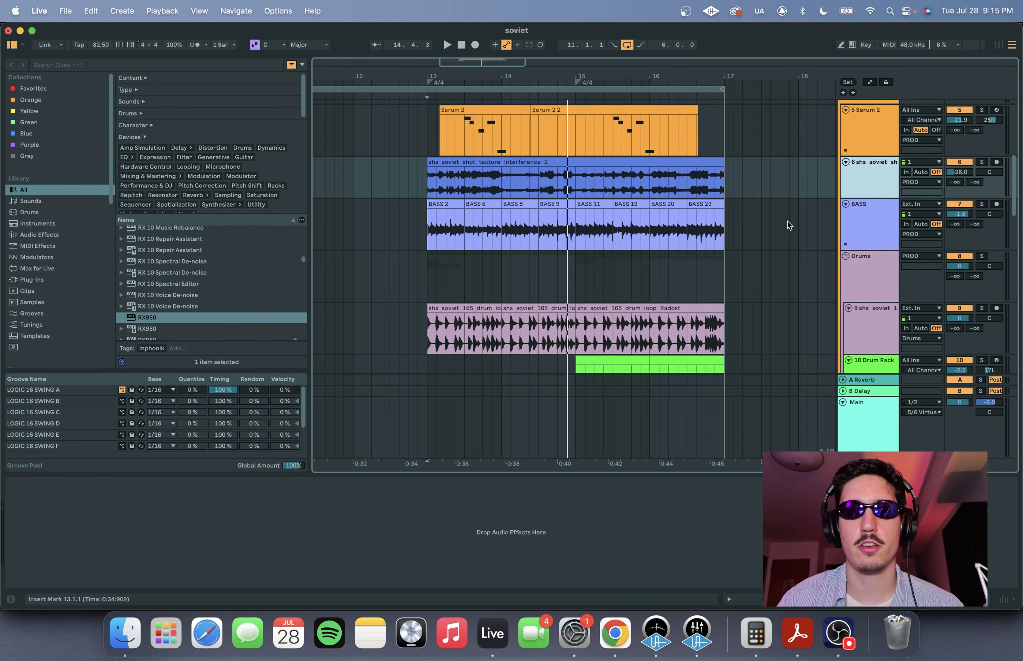
drag(877, 253, 877, 313)
scroll(699, 211, down, 4)
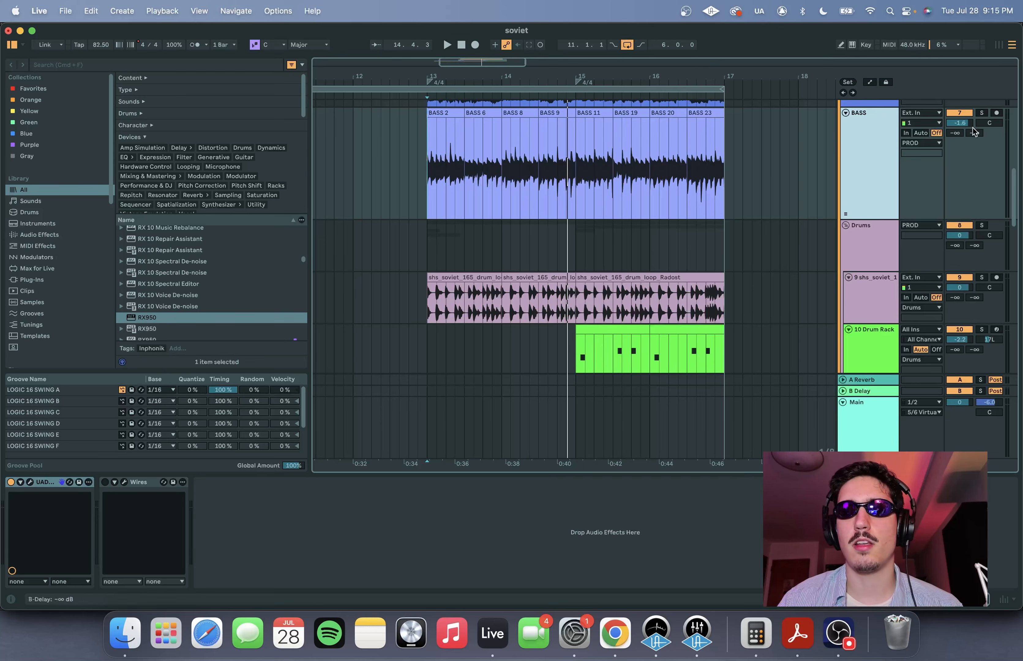
click(983, 113)
scroll(418, 171, up, 1)
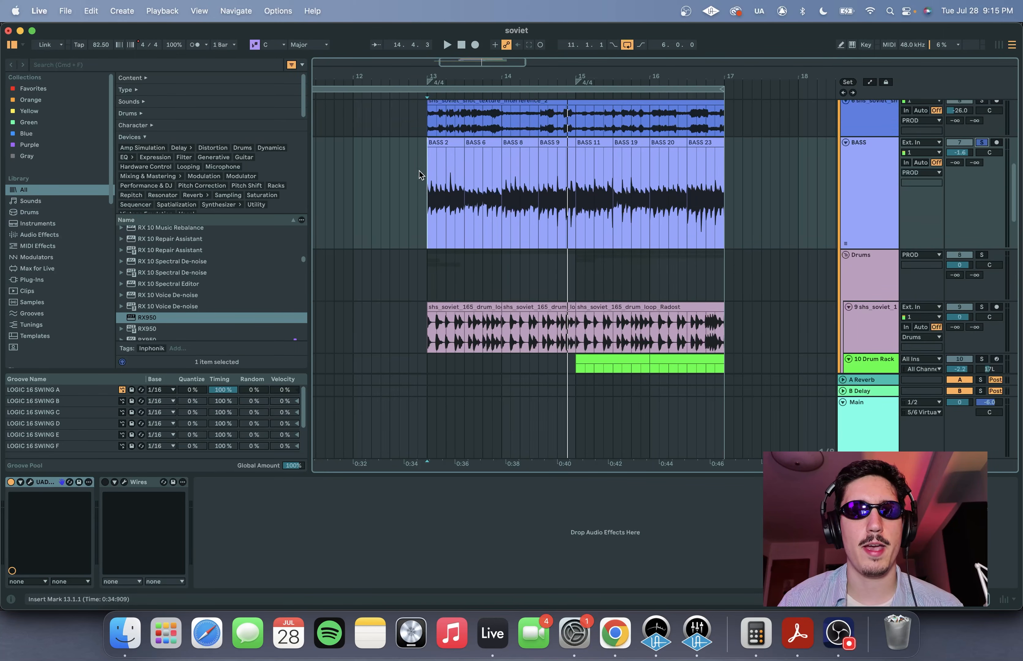
key(space)
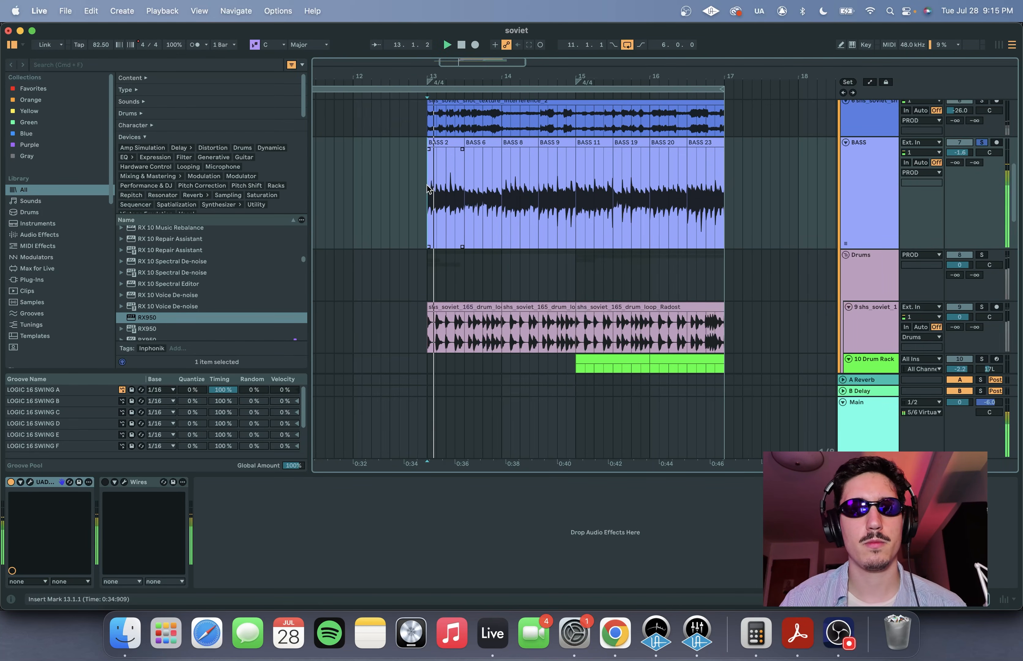
scroll(695, 232, up, 1)
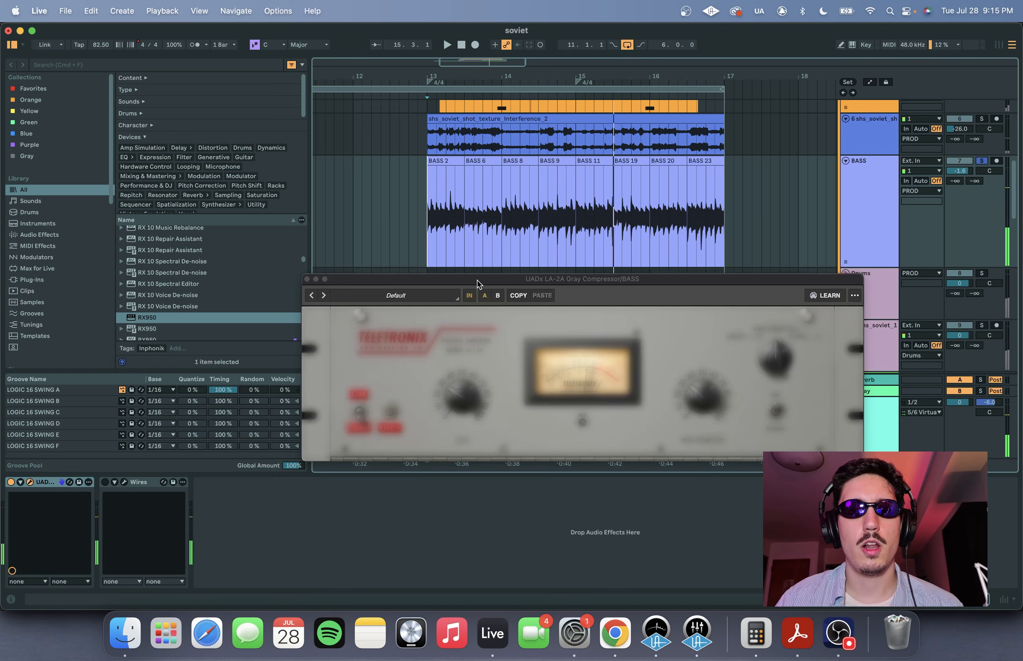
- Inspect the LA-2A compressor on the BASS track, close it, and enable and open the Wires effect
drag(490, 280, 440, 137)
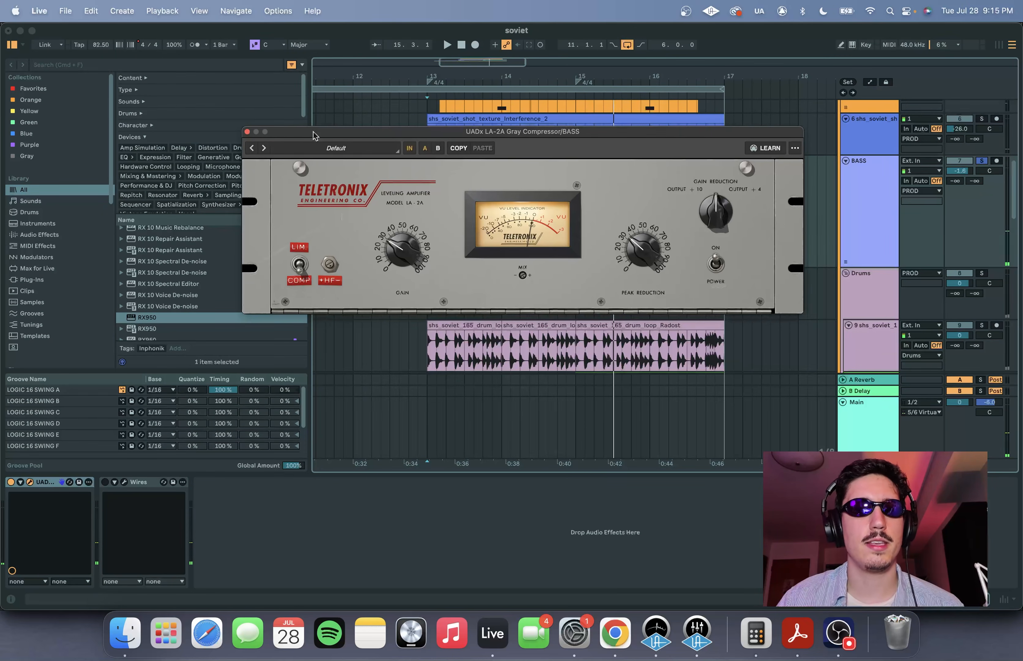
click(254, 136)
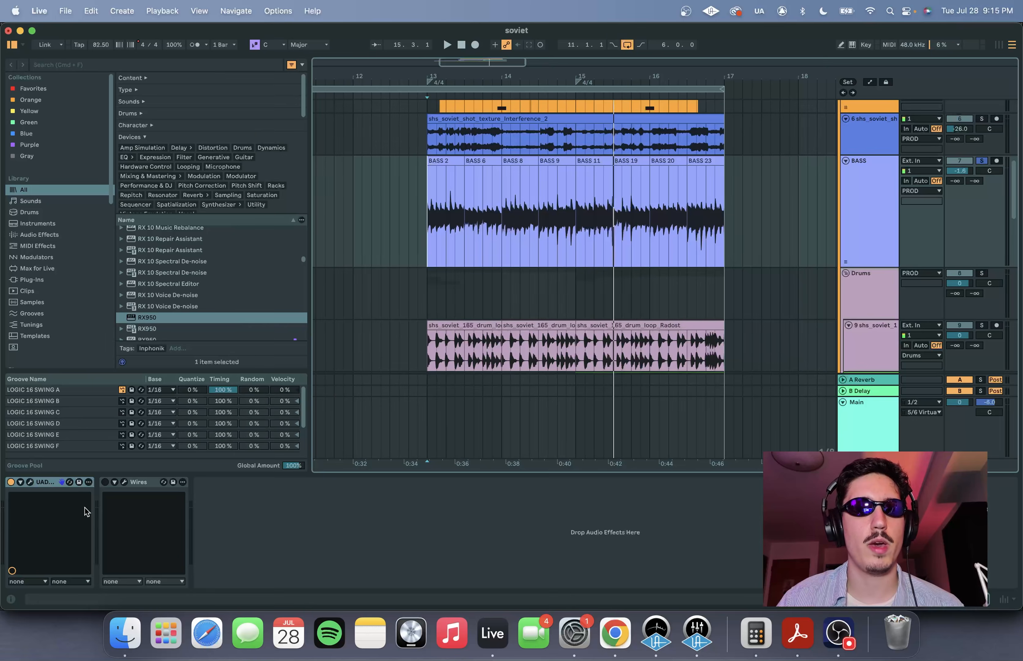
click(105, 483)
click(124, 482)
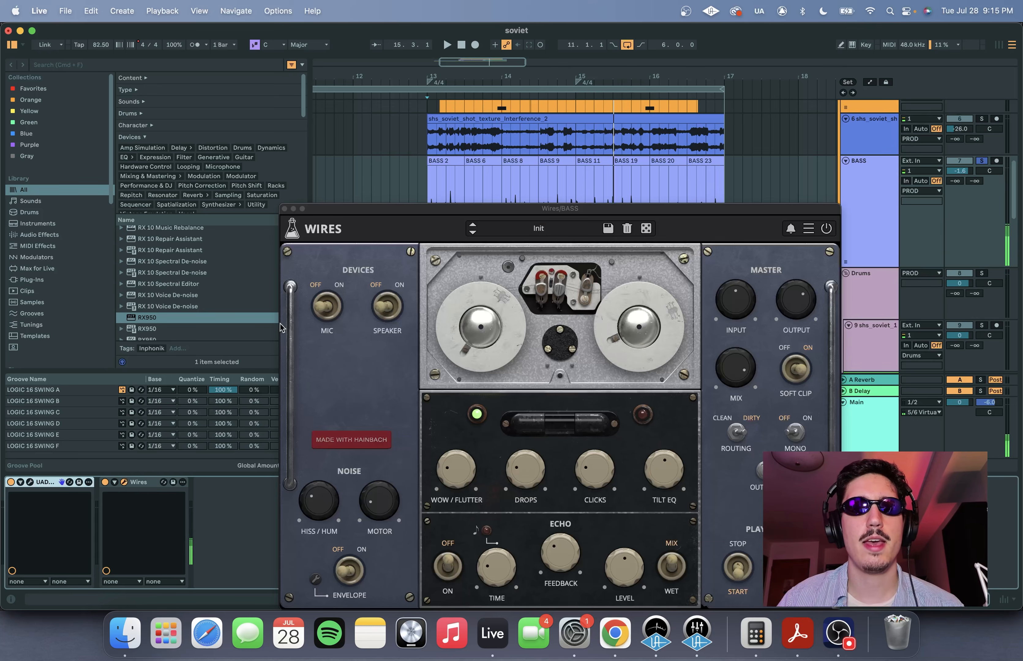
- Move the Wires window higher over the arrangement and audition the soloed BASS track through the effect
drag(483, 213, 437, 54)
key(space)
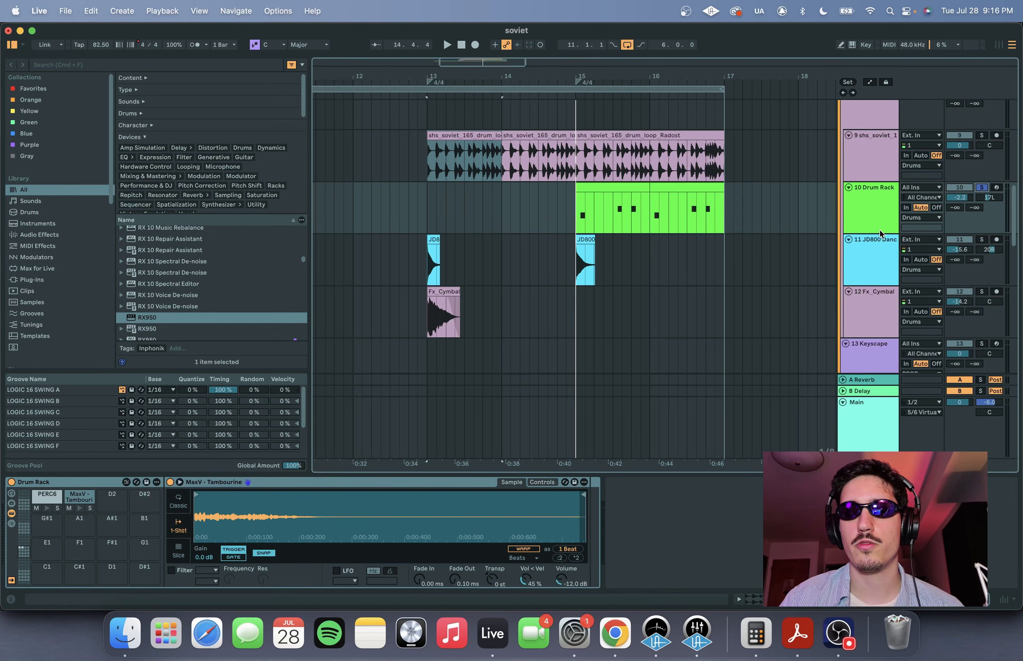
- Select the soloed 10 Drum Rack track and play its percussion clip from bar 15
click(880, 234)
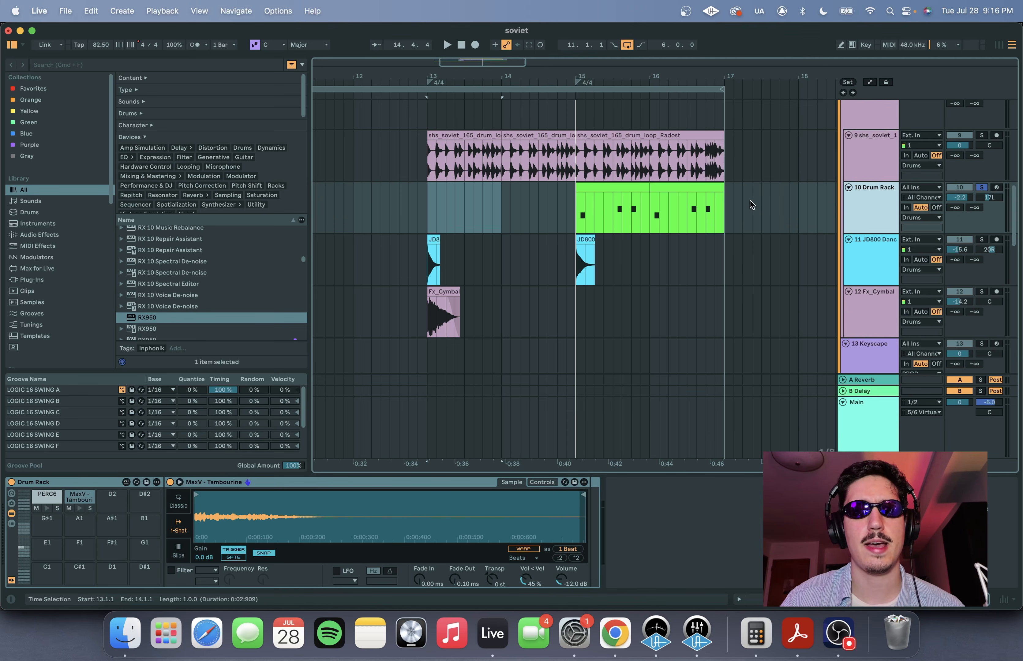
click(577, 205)
key(space)
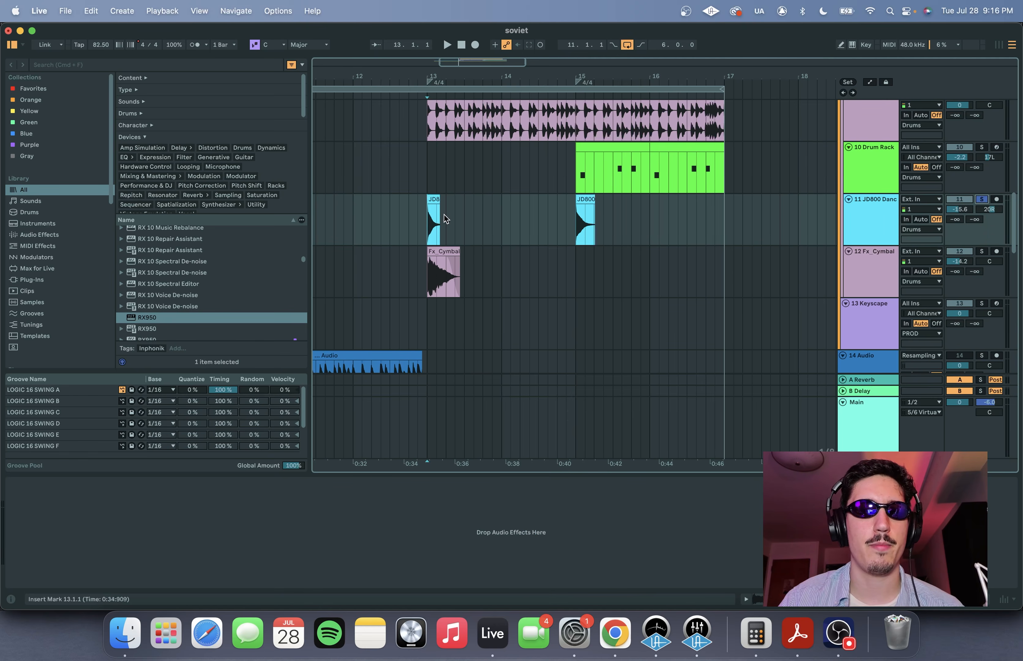
- Audition the JD800 Dance clips at bars 13 and 15 with track 11 soloed
scroll(431, 214, up, 5)
scroll(431, 213, down, 6)
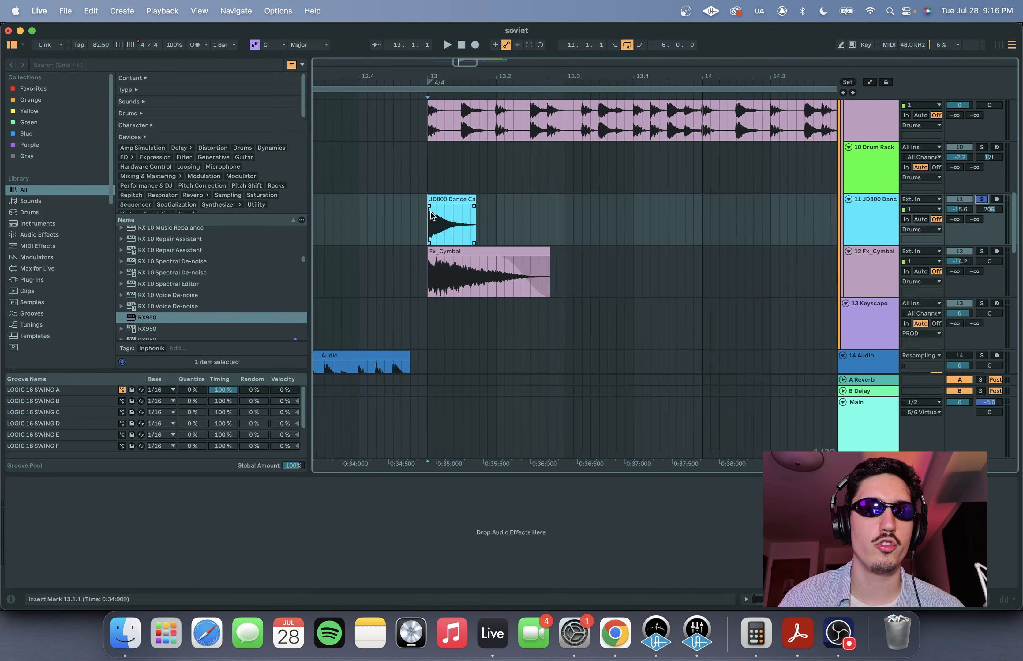
key(space)
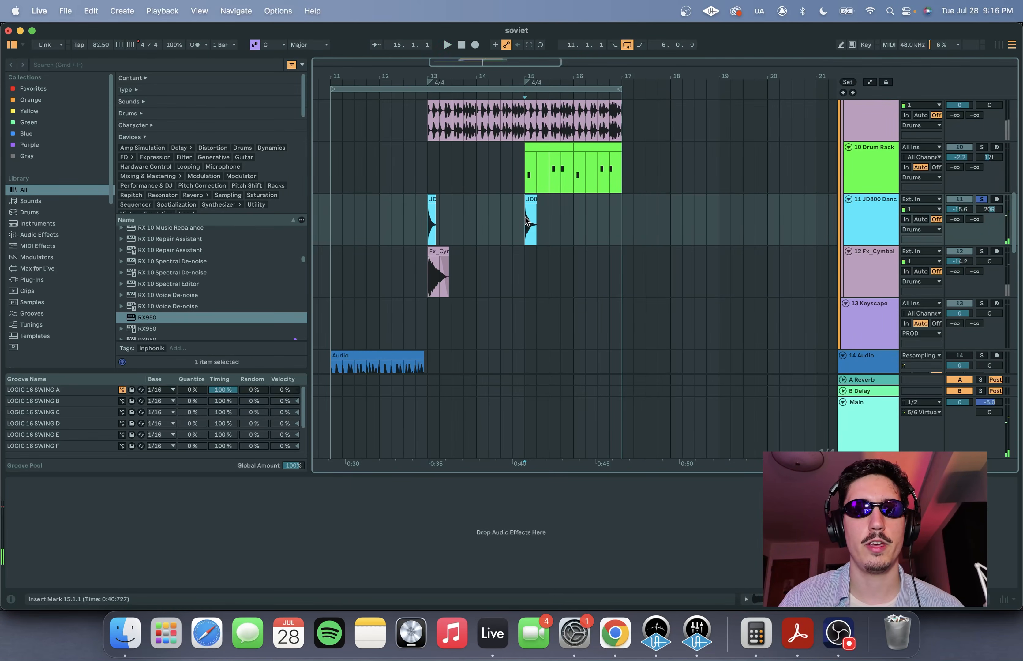
key(space)
- Solo the 12 Fx_Cymbal track, select its clip at bar 13, and play it through the Convolution Reverb
scroll(437, 253, up, 5)
click(438, 253)
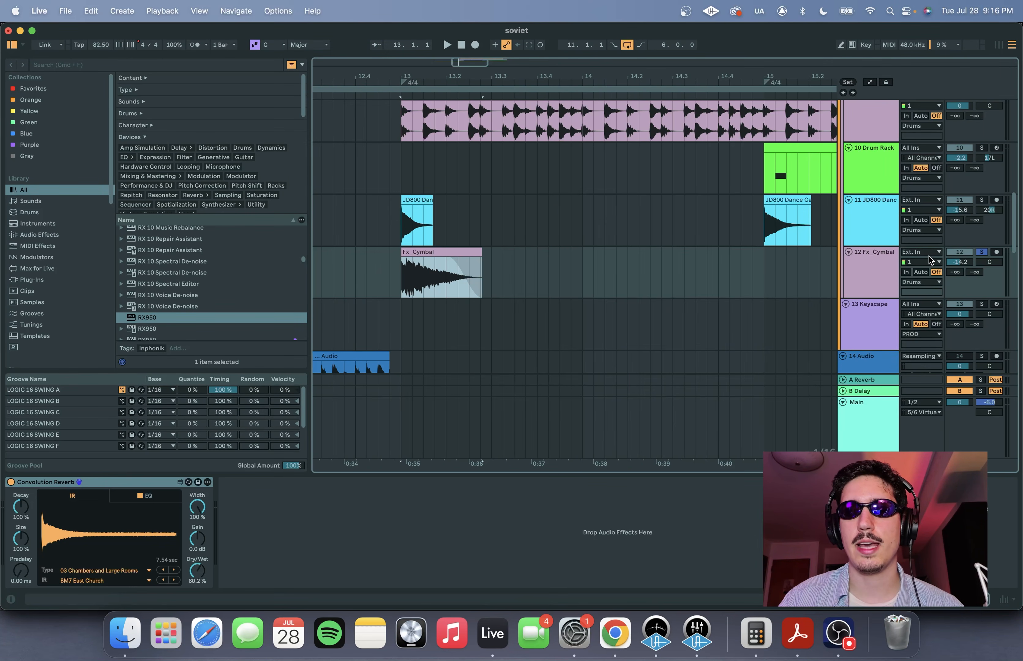
key(space)
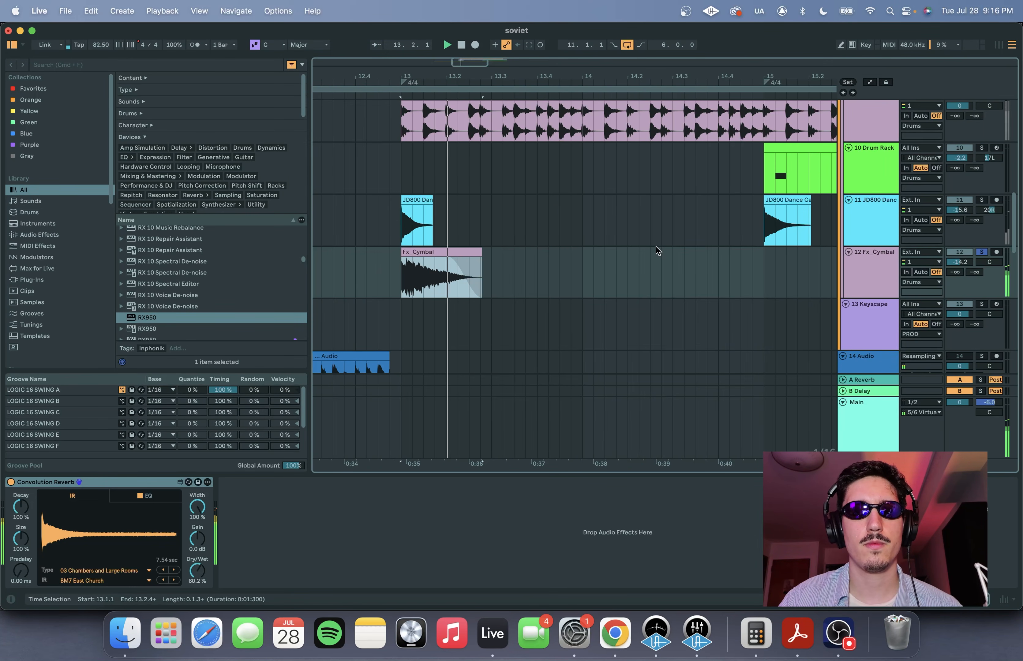
- Unfold and enlarge the 16 Audio track and place the insert marker at bar 10, ahead of its clip
scroll(656, 247, down, 3)
scroll(715, 270, up, 8)
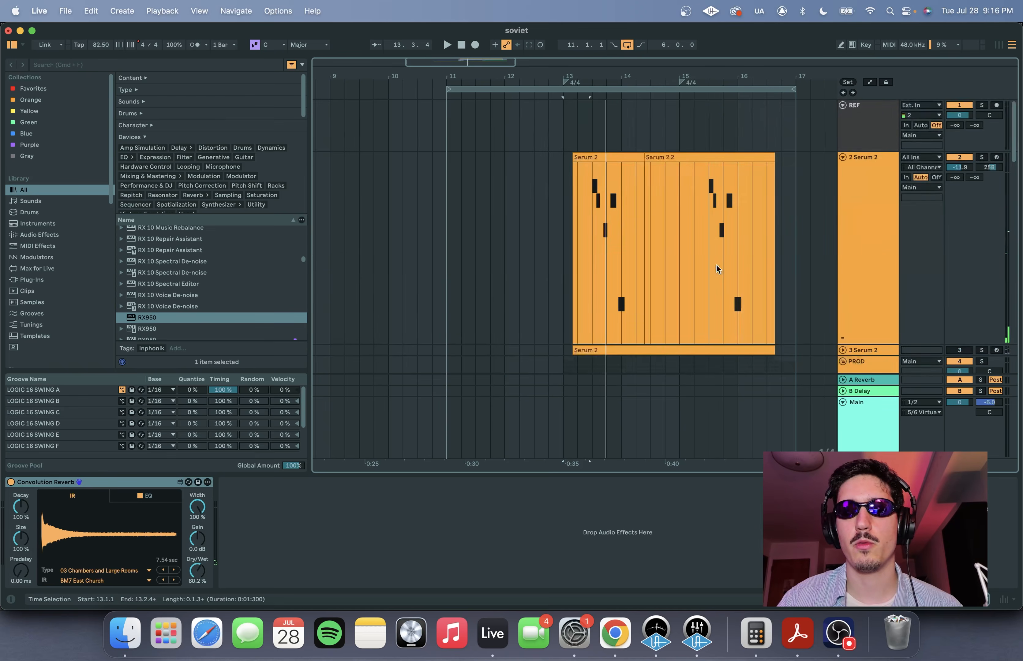
scroll(790, 251, down, 10)
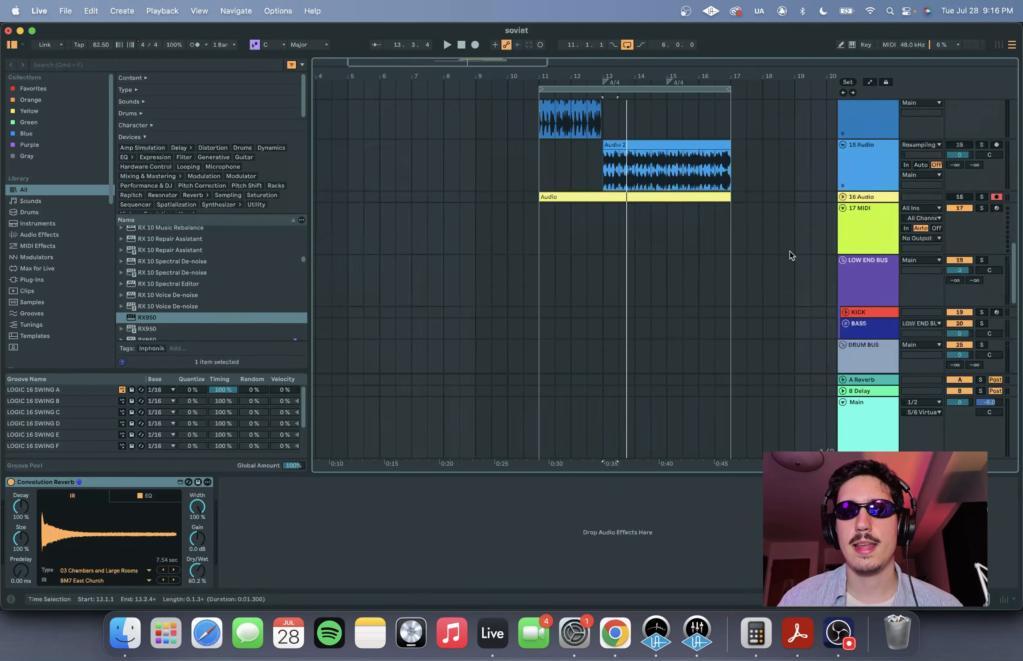
scroll(790, 249, up, 3)
scroll(765, 235, up, 5)
scroll(558, 206, left, 8)
click(362, 178)
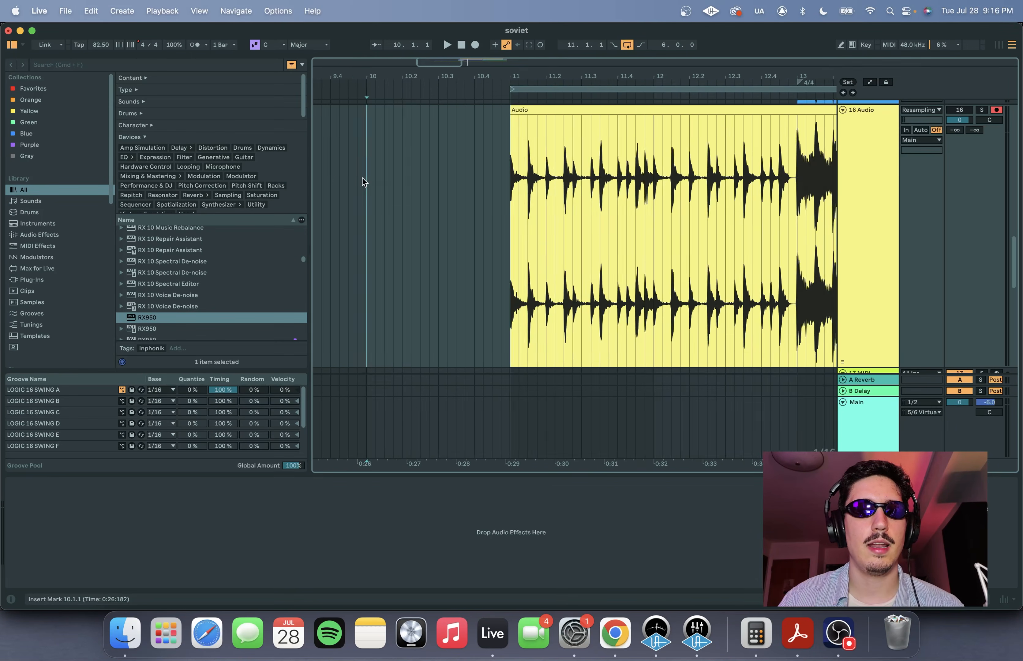
- Solo the 16 Audio track and play its clip starting from position 10.3.4
scroll(362, 178, left, 5)
click(382, 170)
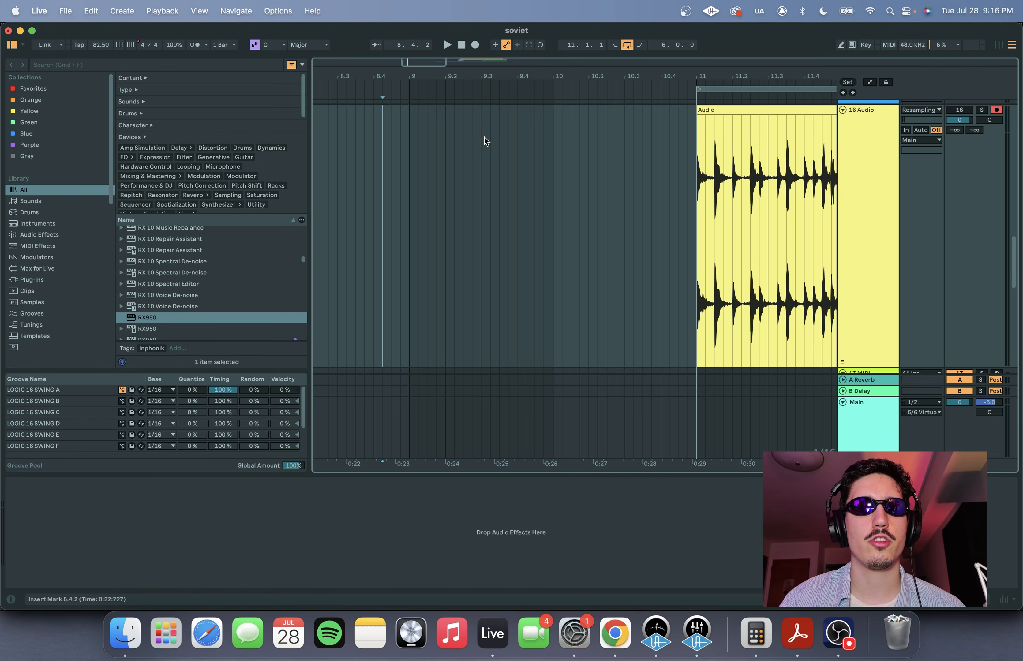
scroll(478, 140, down, 5)
scroll(369, 159, up, 3)
scroll(369, 159, up, 1)
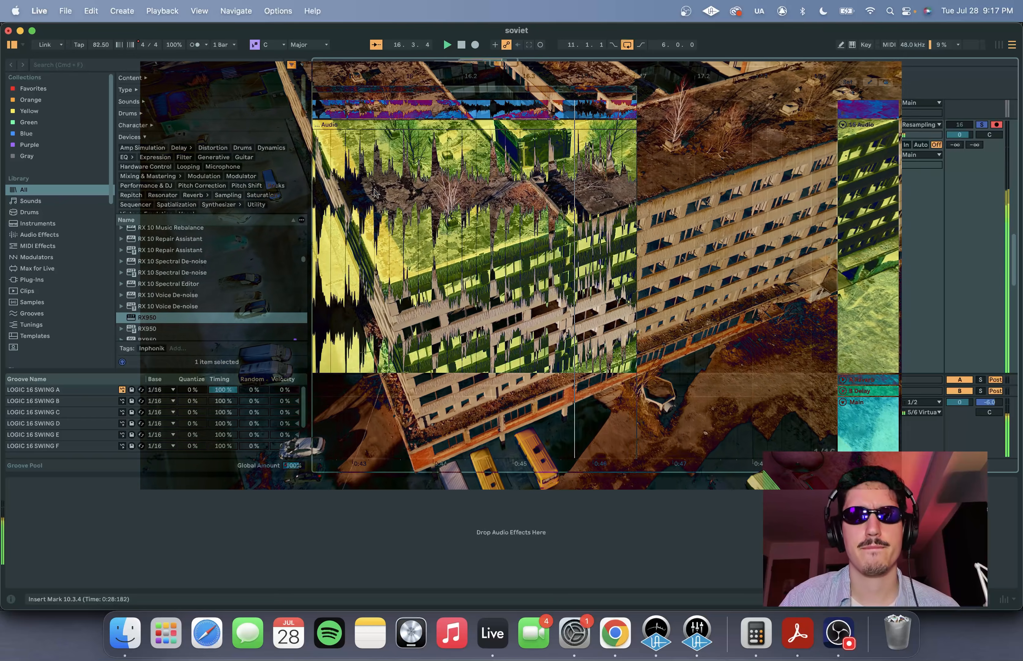
key(space)
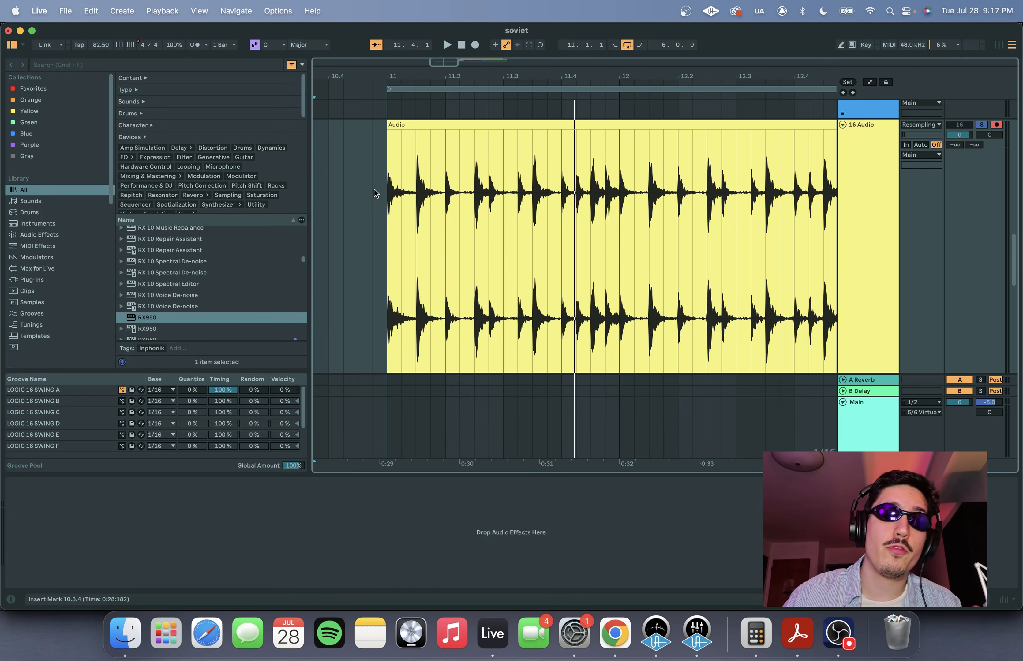